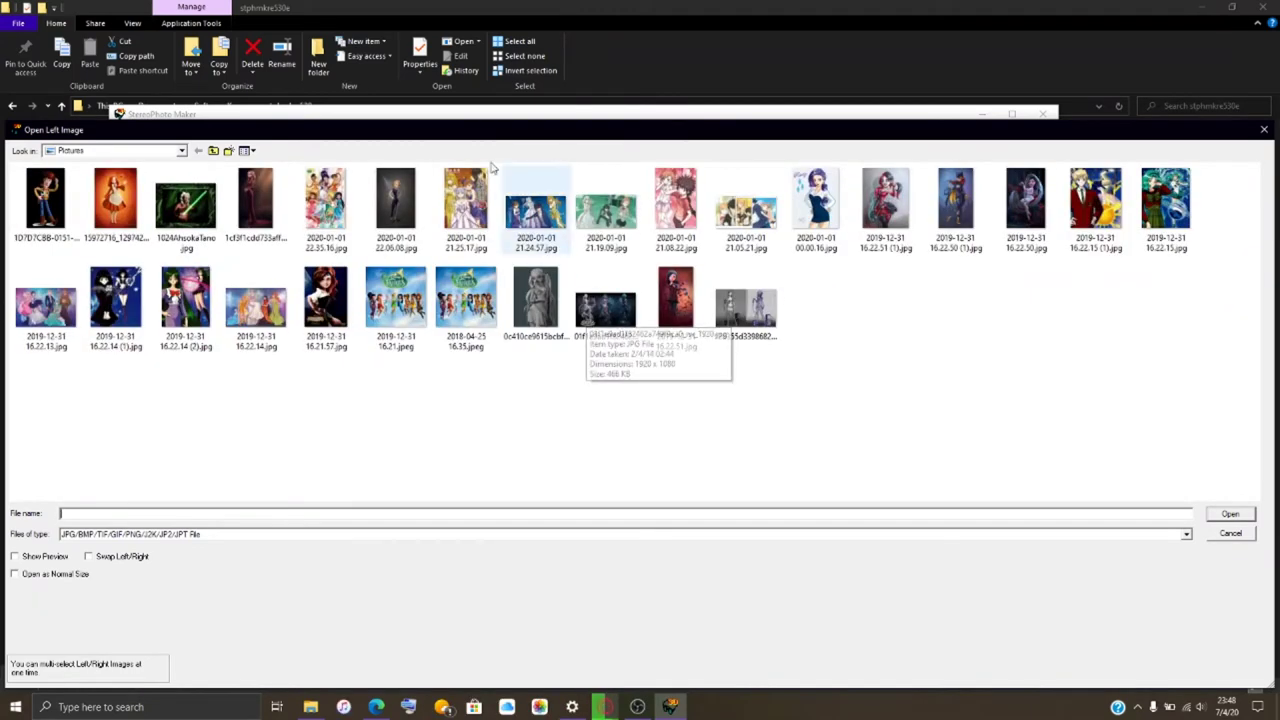
Switch to the Opera window with the New gen artwork and clear the completed entries from the downloads list.
mouse_move(605, 706)
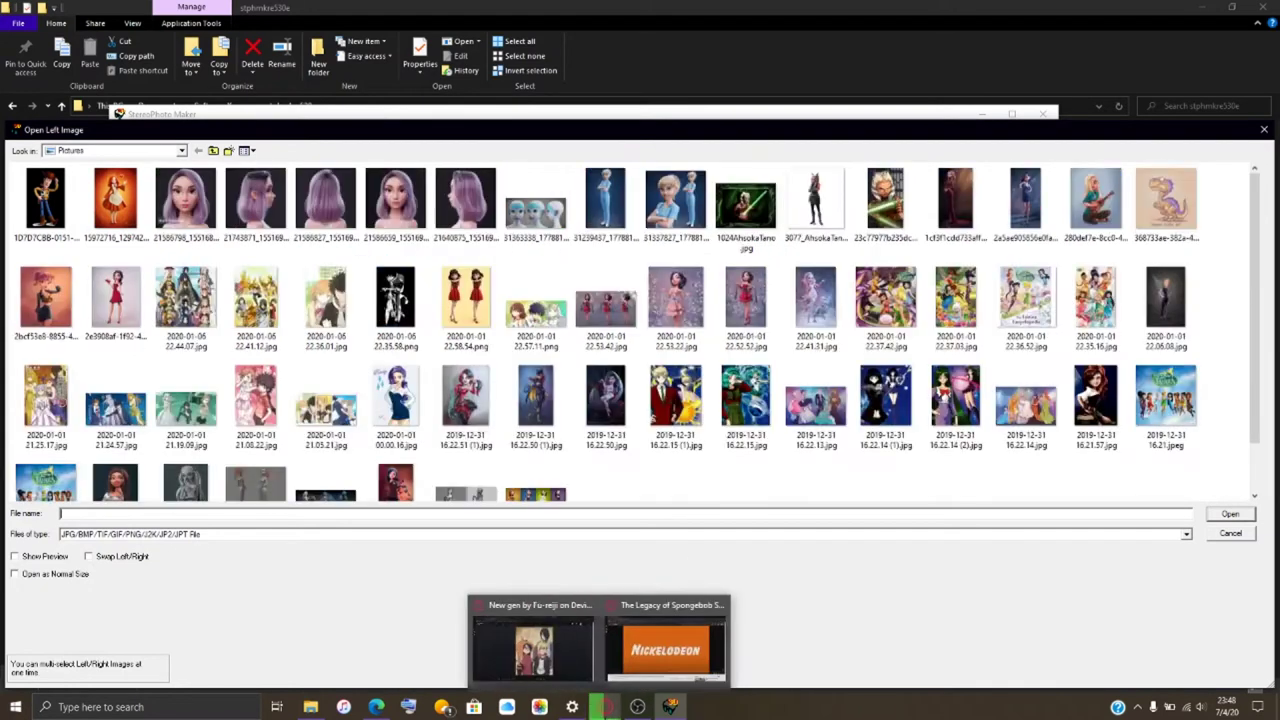
left_click(660, 670)
left_click(533, 652)
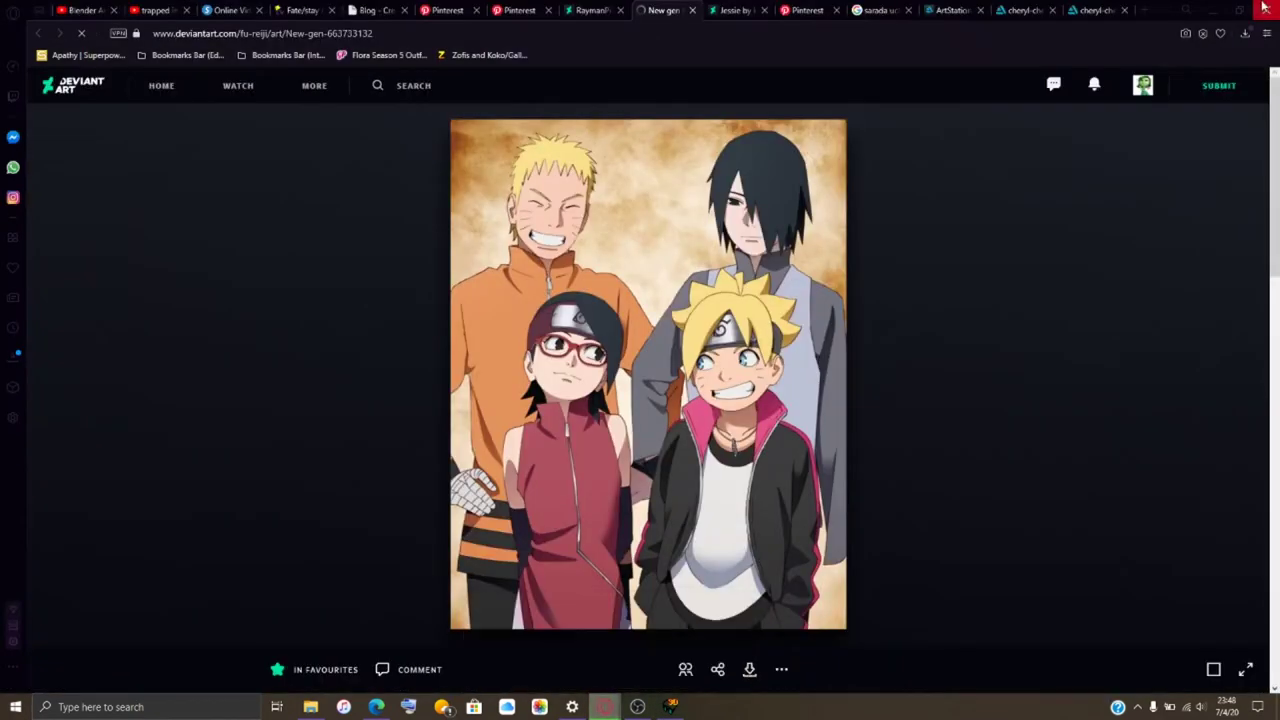
left_click(1246, 35)
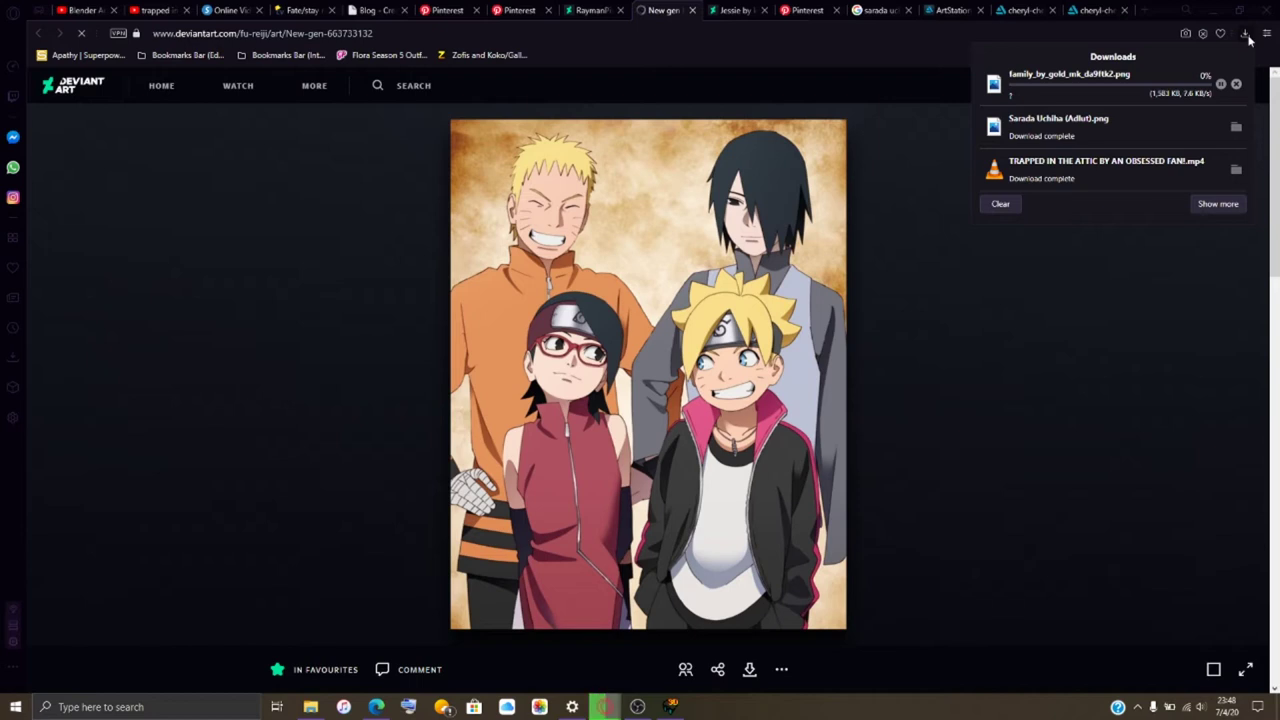
left_click(1000, 204)
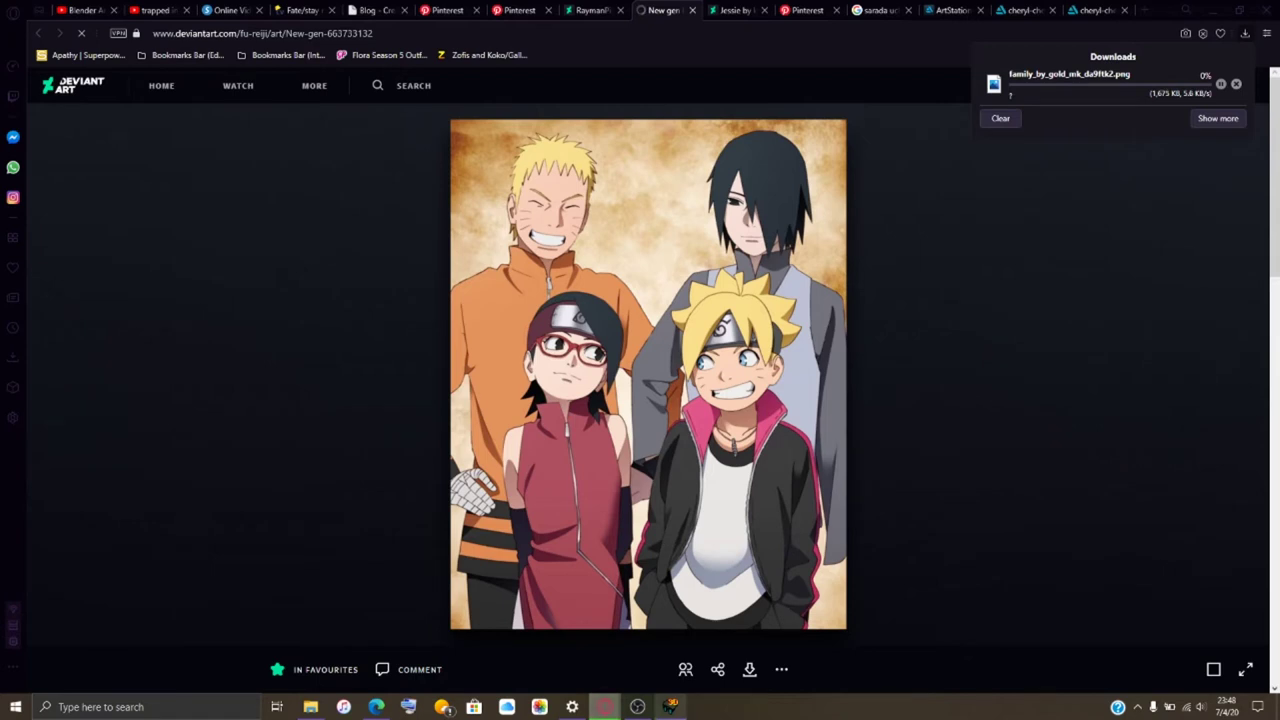
Return to StereoPhoto Maker and show the Pictures folder in the Open Left Image dialog in Details view.
left_click(671, 707)
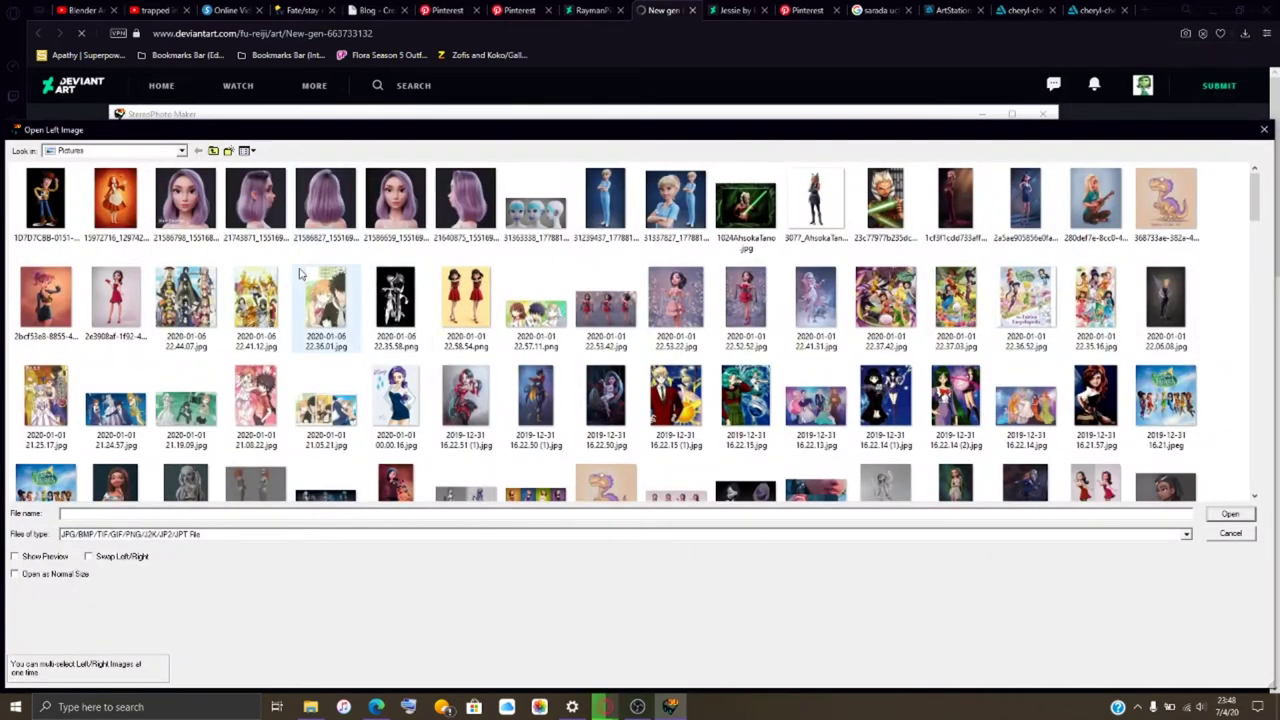
scroll(345, 310, "down", 5)
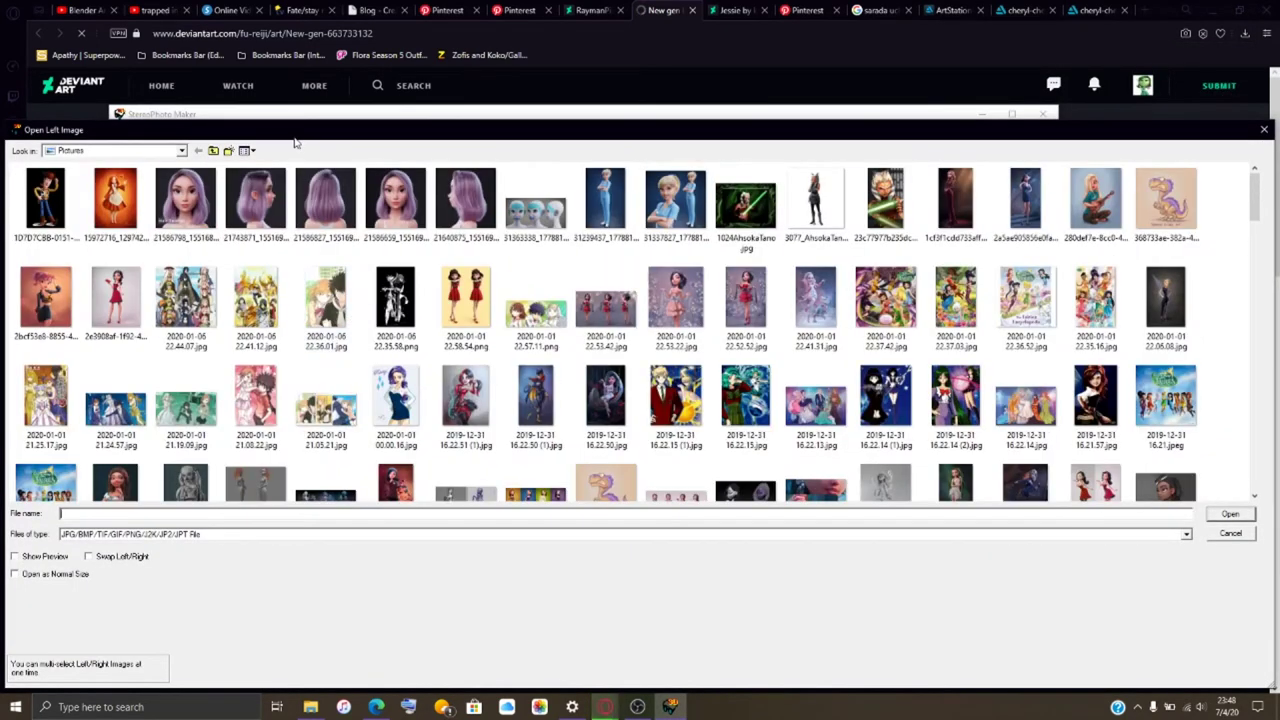
left_click(248, 151)
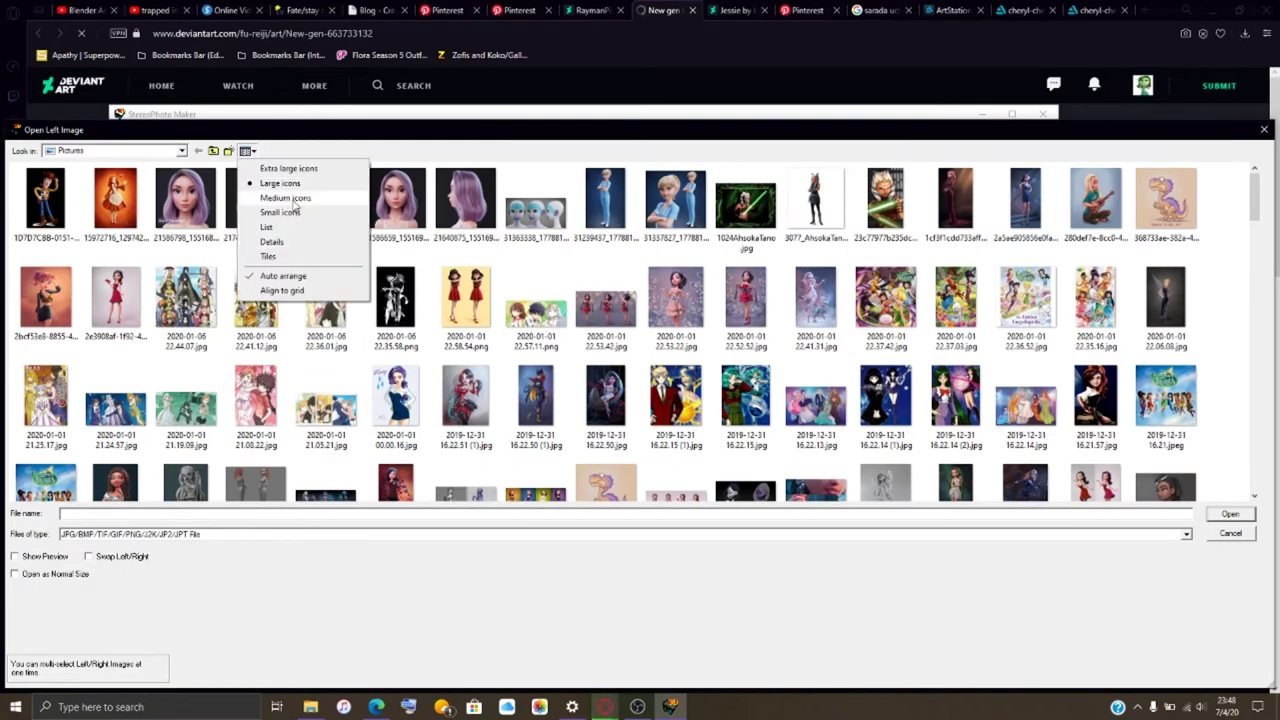
left_click(266, 203)
left_click(248, 151)
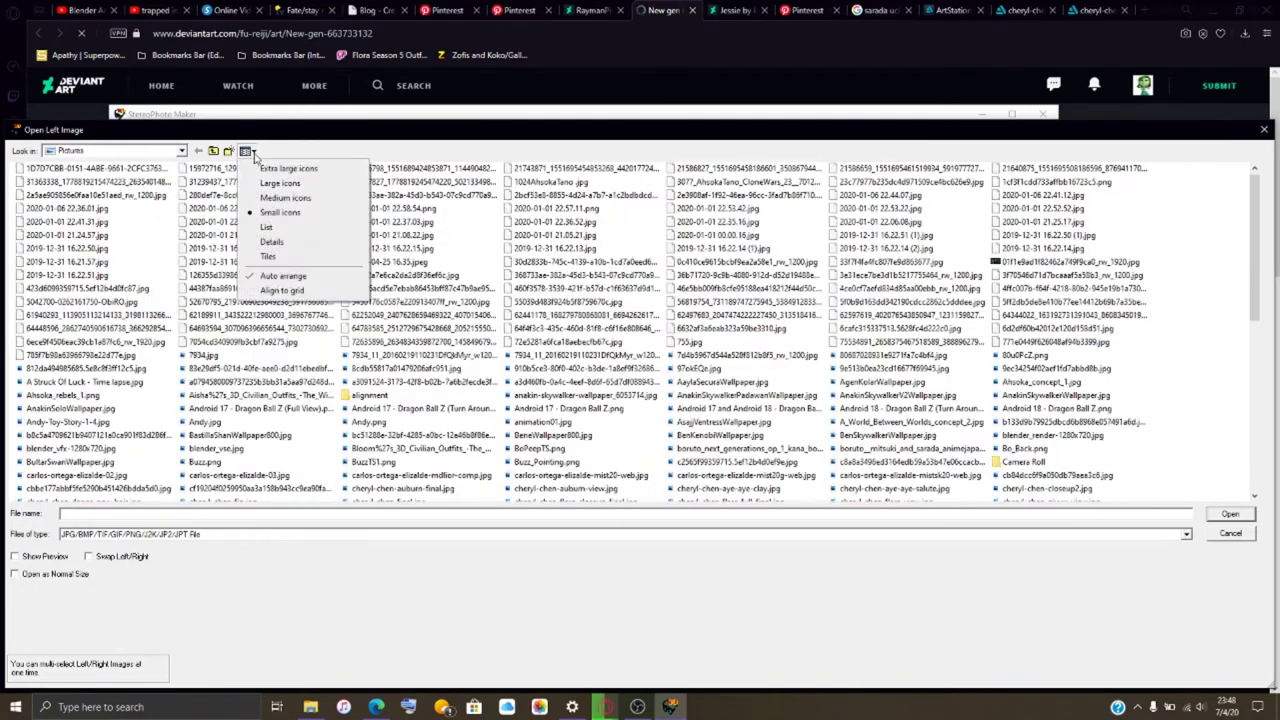
left_click(303, 229)
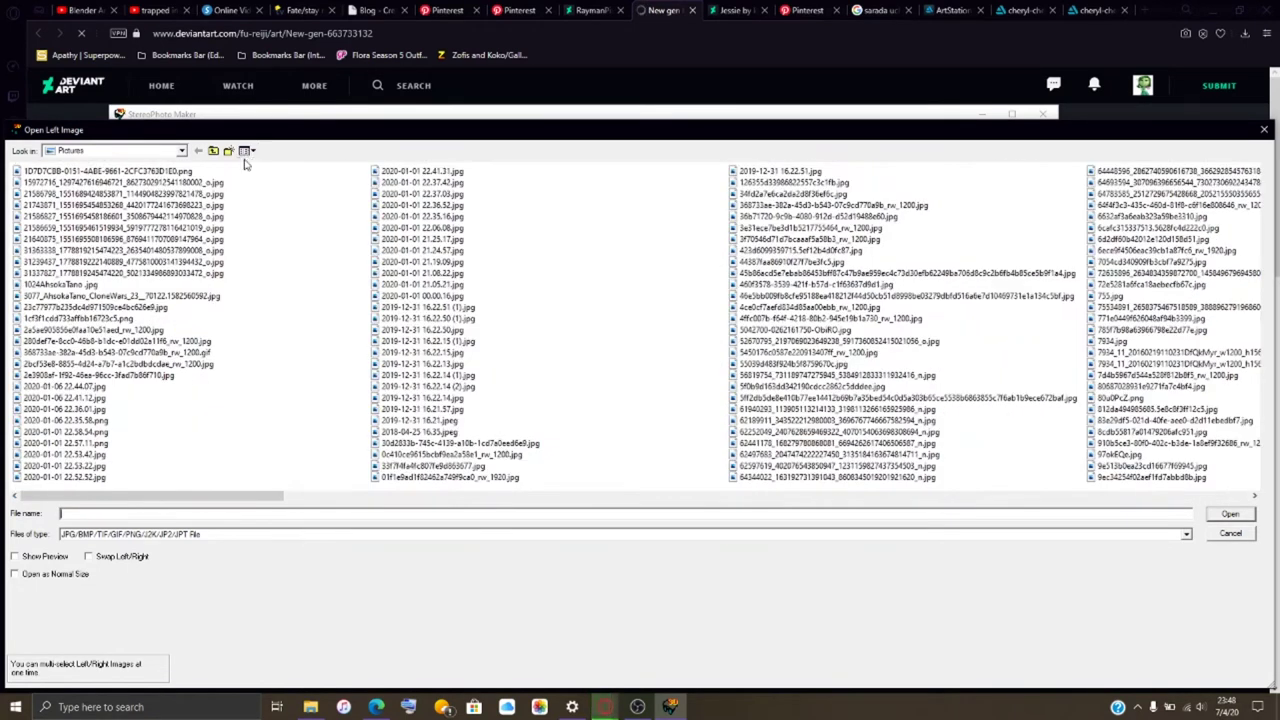
left_click(246, 151)
left_click(289, 243)
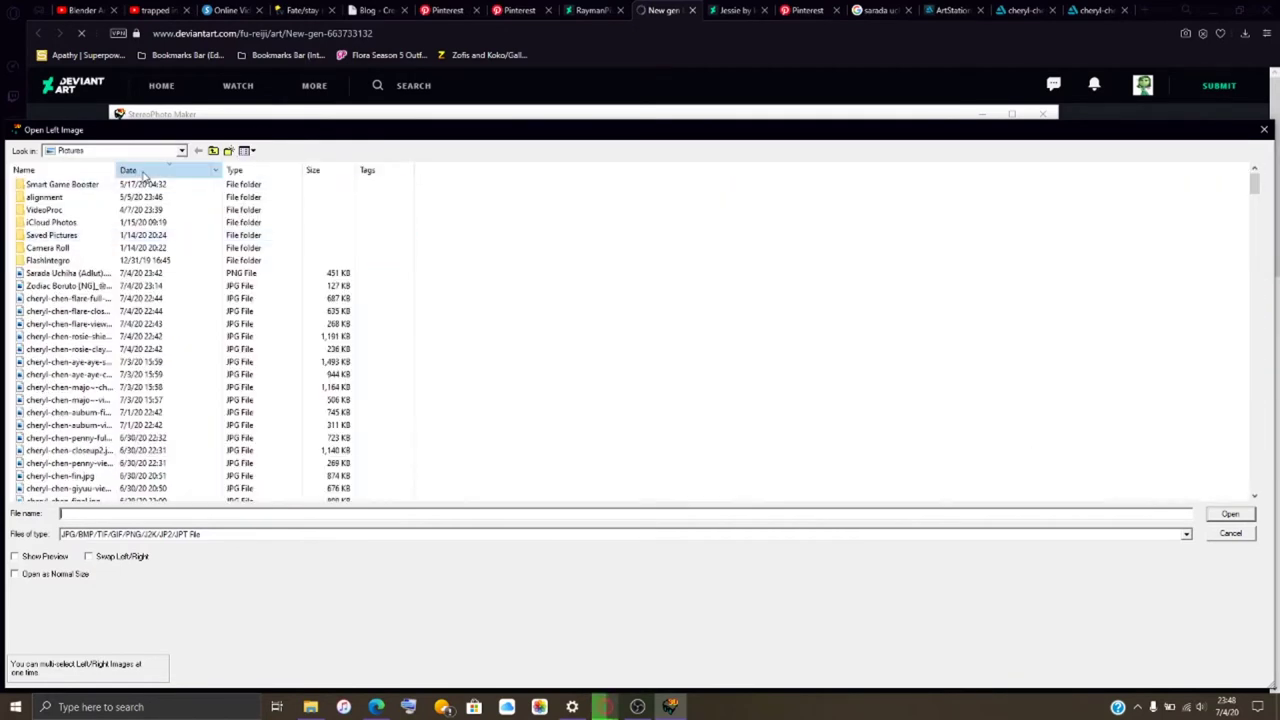
Sort the Pictures files by date with the newest first and display them as large icons.
left_click(143, 176)
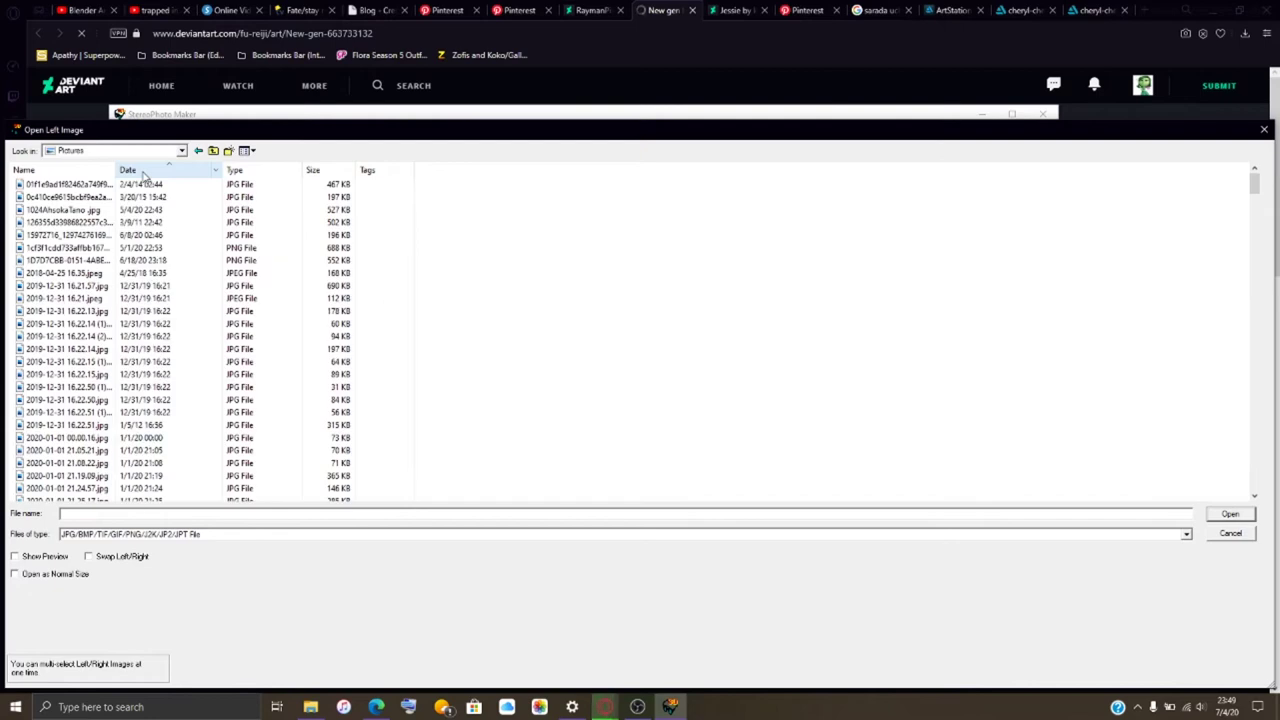
left_click(143, 176)
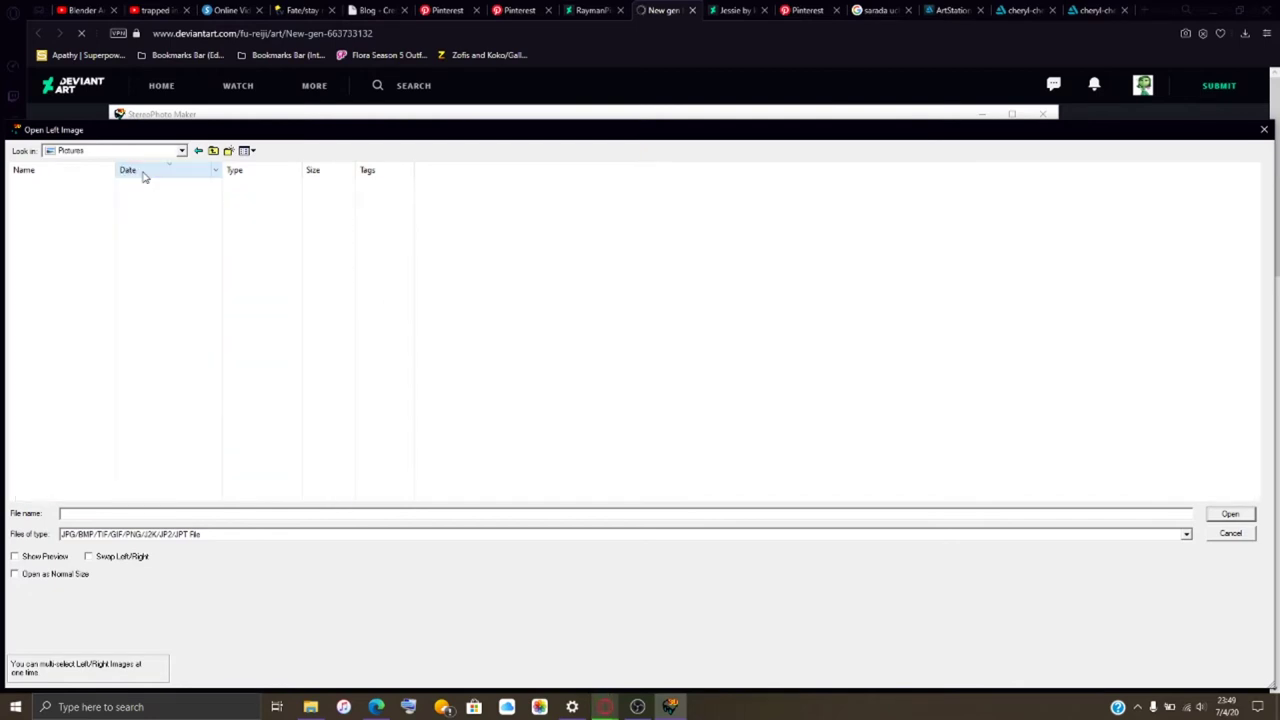
left_click(241, 155)
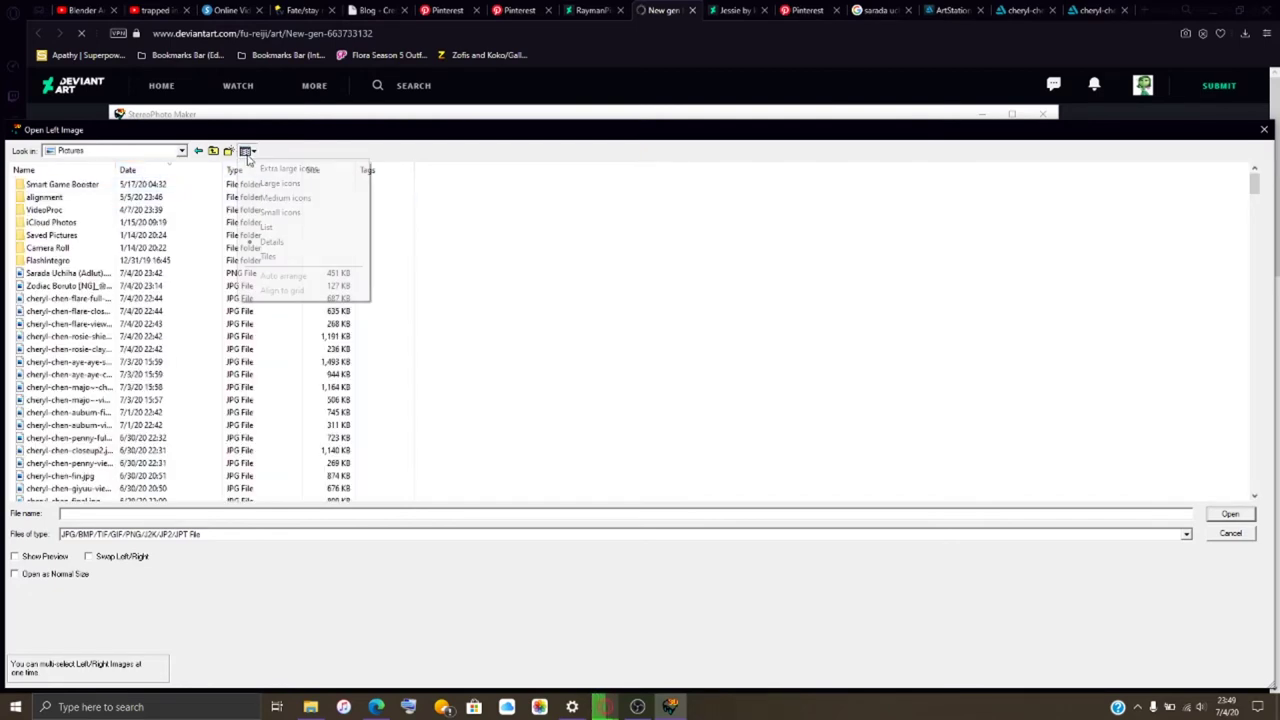
left_click(282, 184)
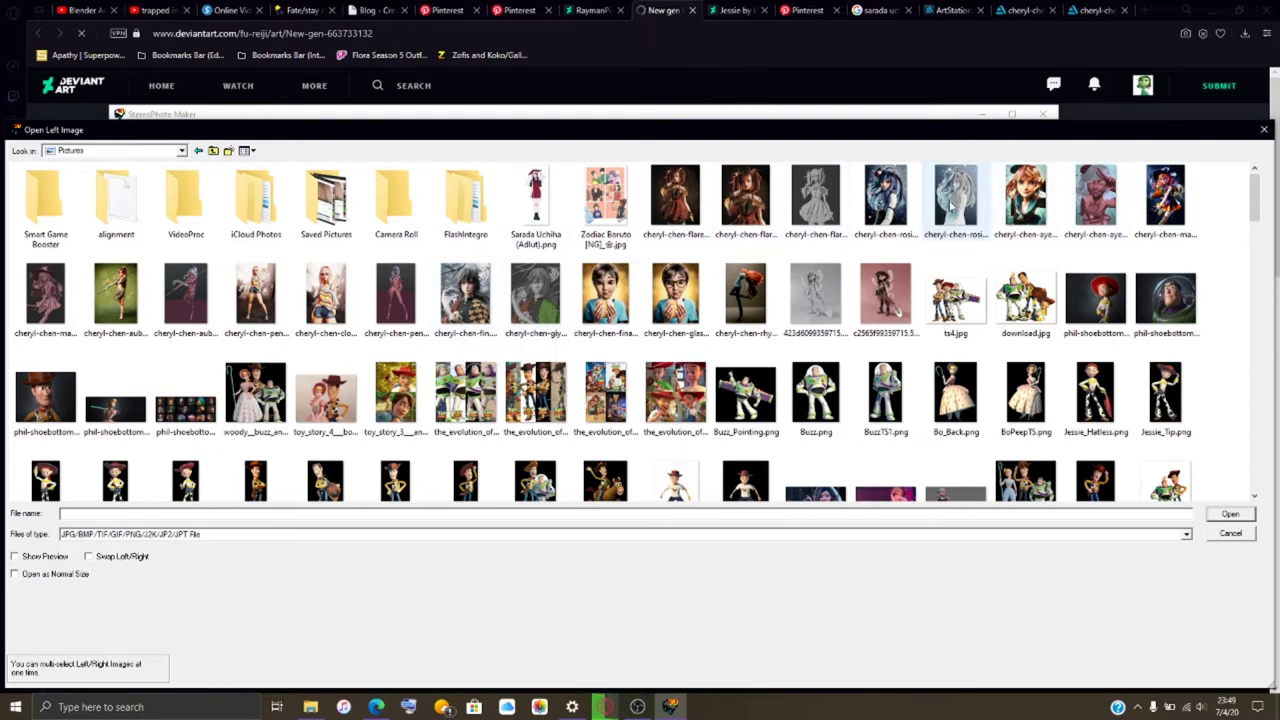
Try to open the Zodiac Boruto [NG] JPG as both the left and the right image.
left_click(594, 216)
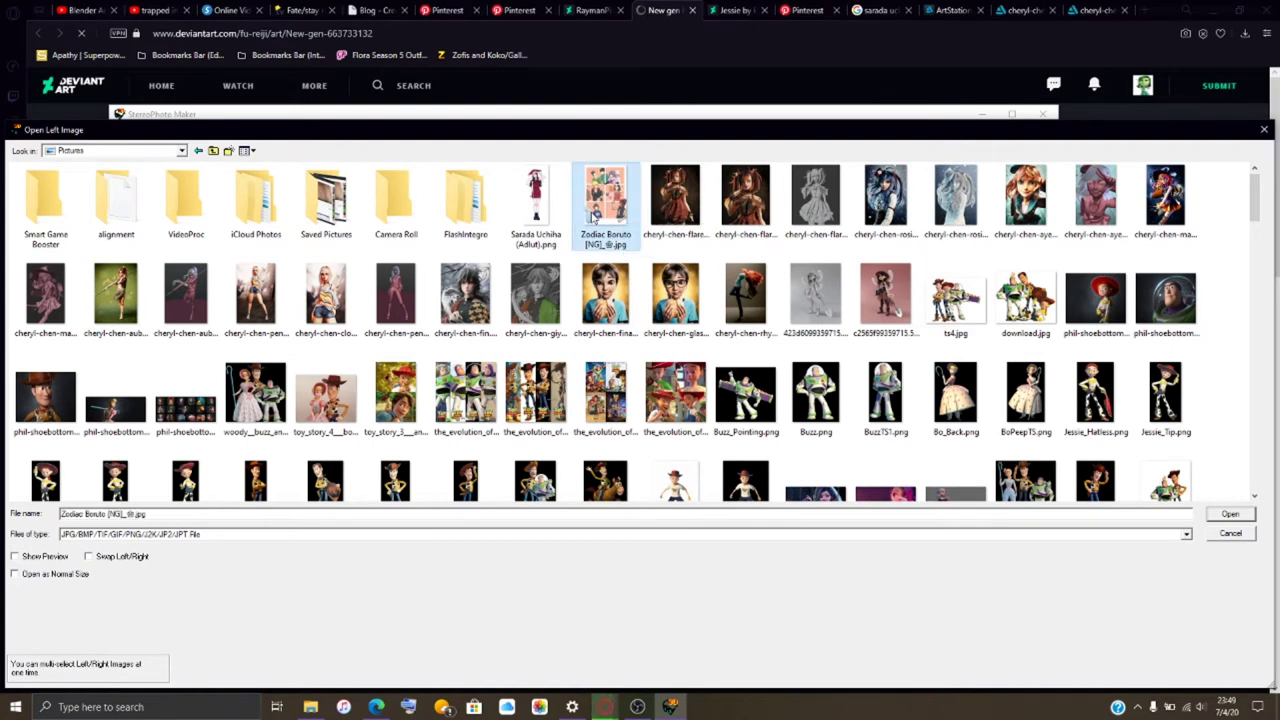
left_click(1231, 515)
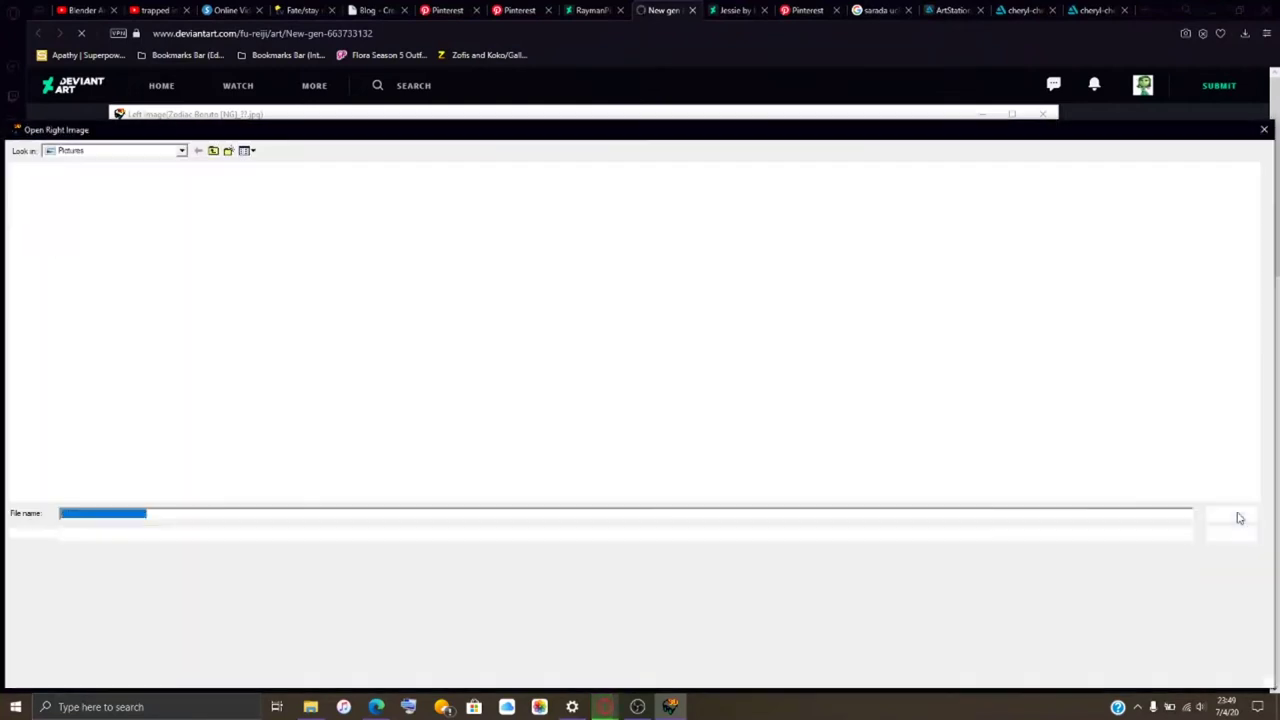
left_click(1238, 515)
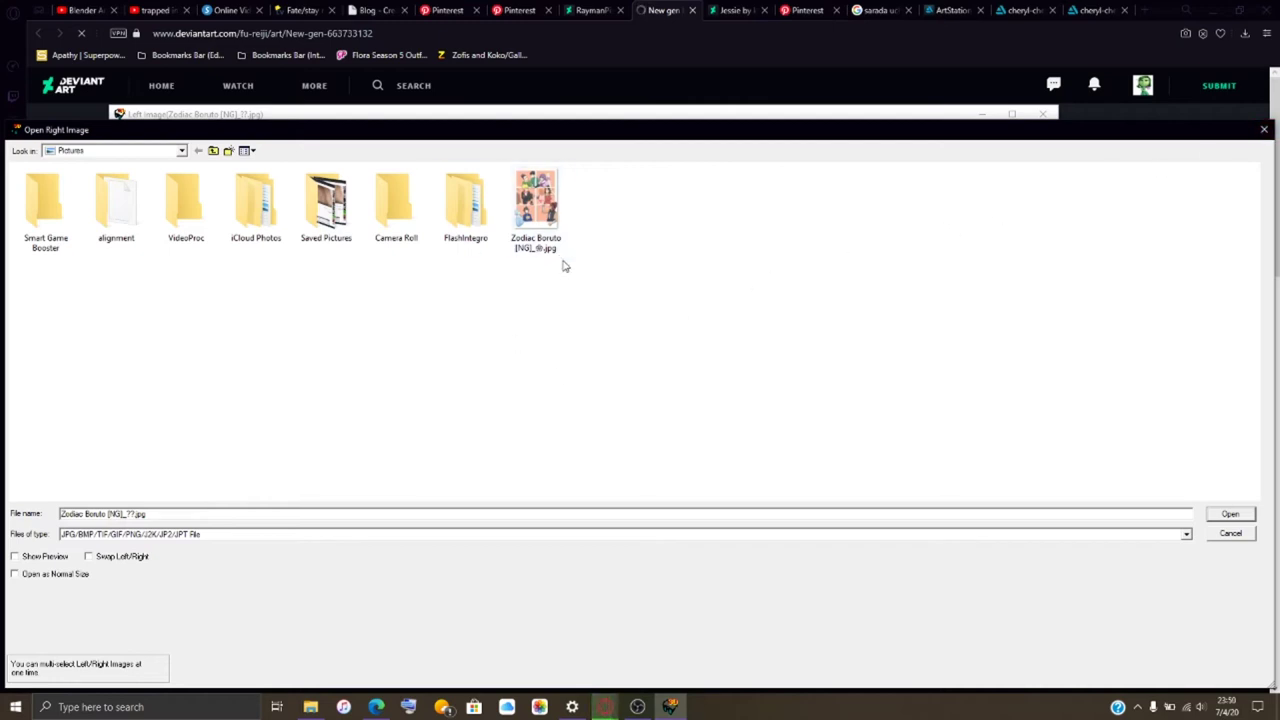
left_click(1230, 514)
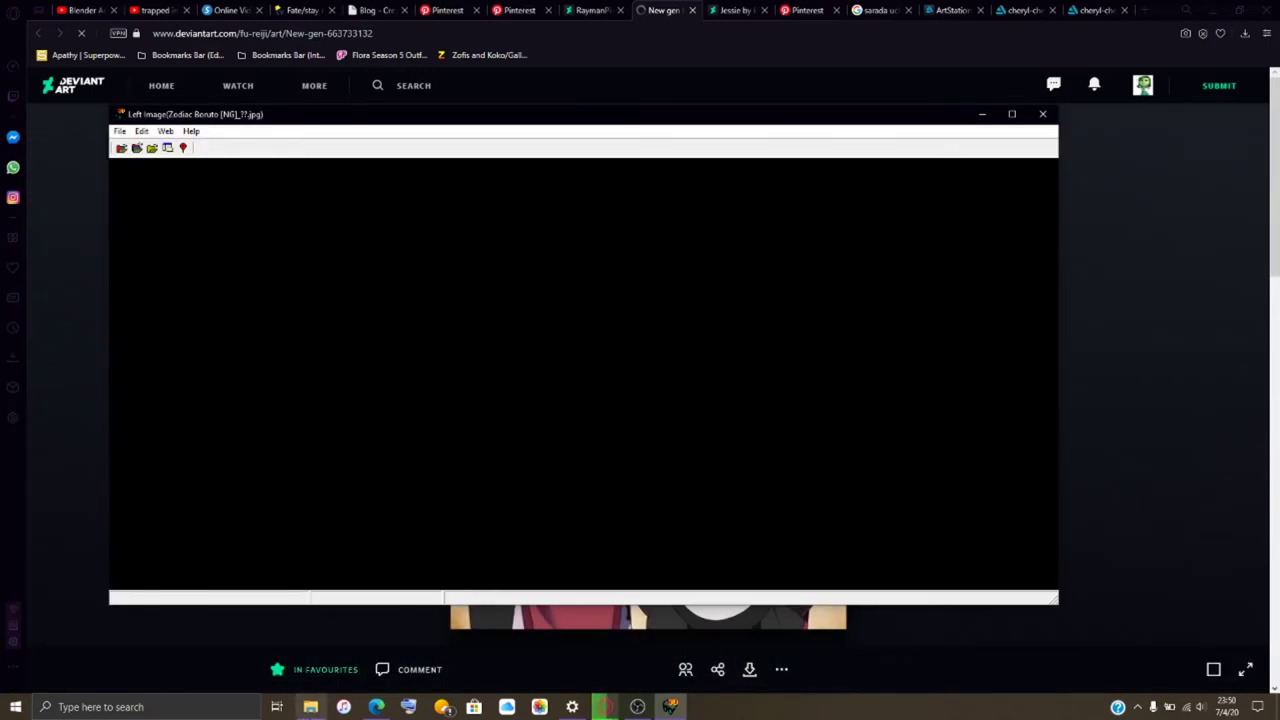
left_click(672, 395)
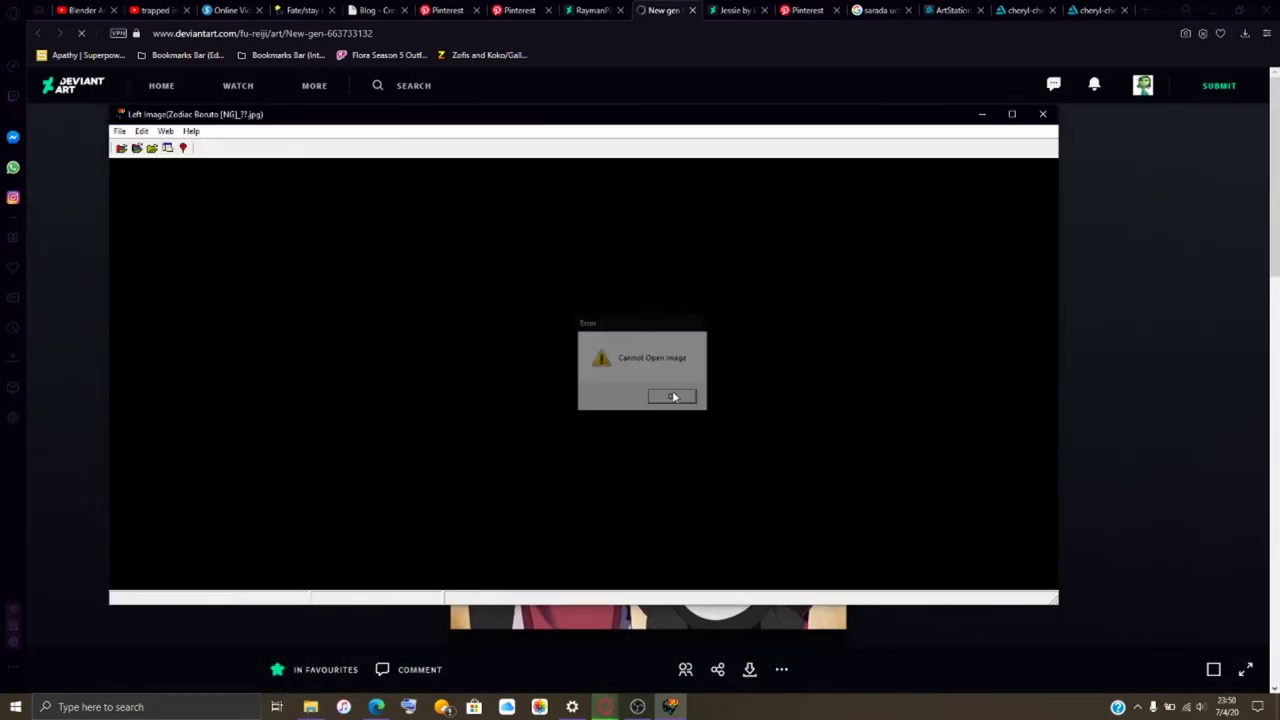
Switch to File Explorer and open the Pictures folder.
left_click(310, 707)
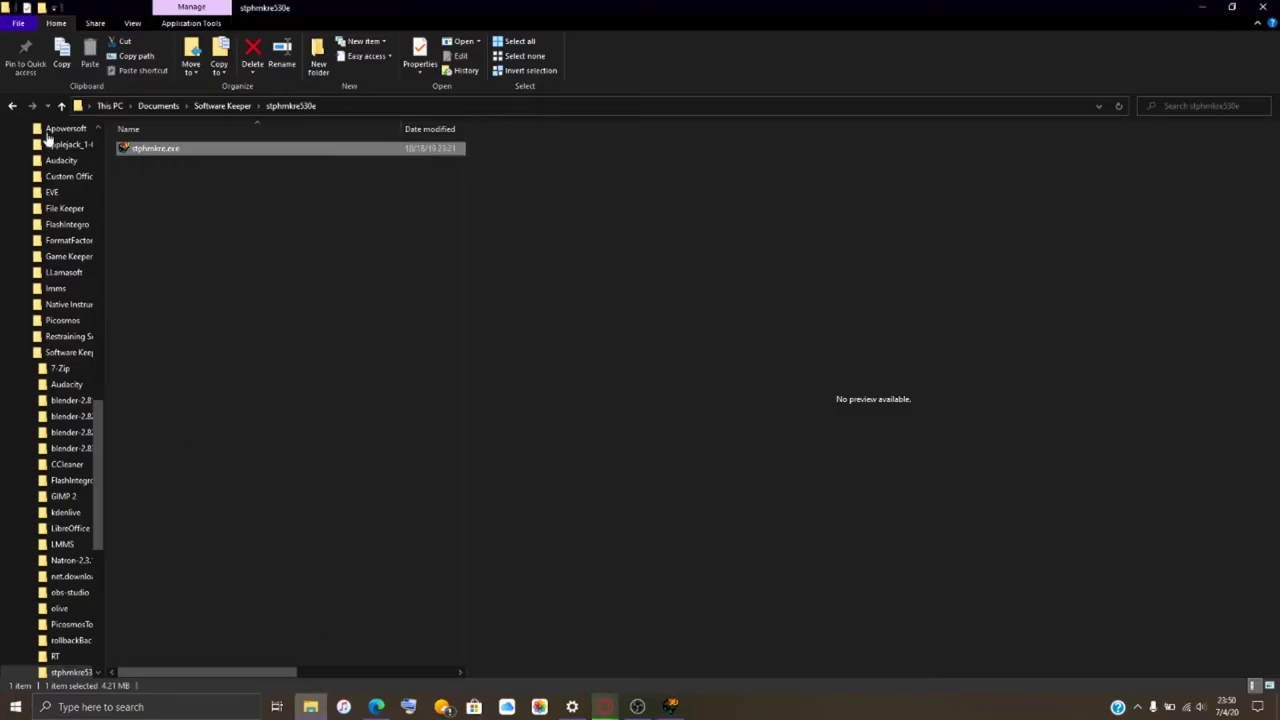
left_click(50, 184)
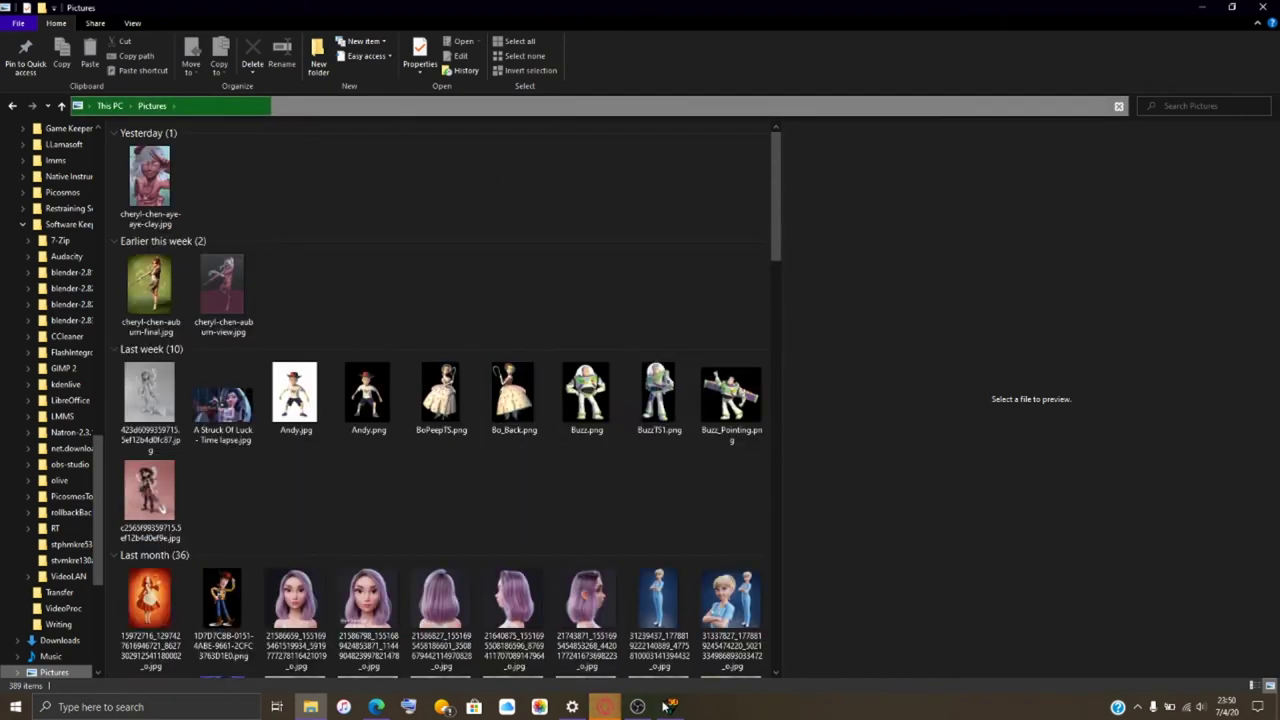
Switch to Opera, save the New gen artwork in Pictures as new_gen_by_fu_reiji_daz63rg.jpg, and check its download progress.
left_click(569, 658)
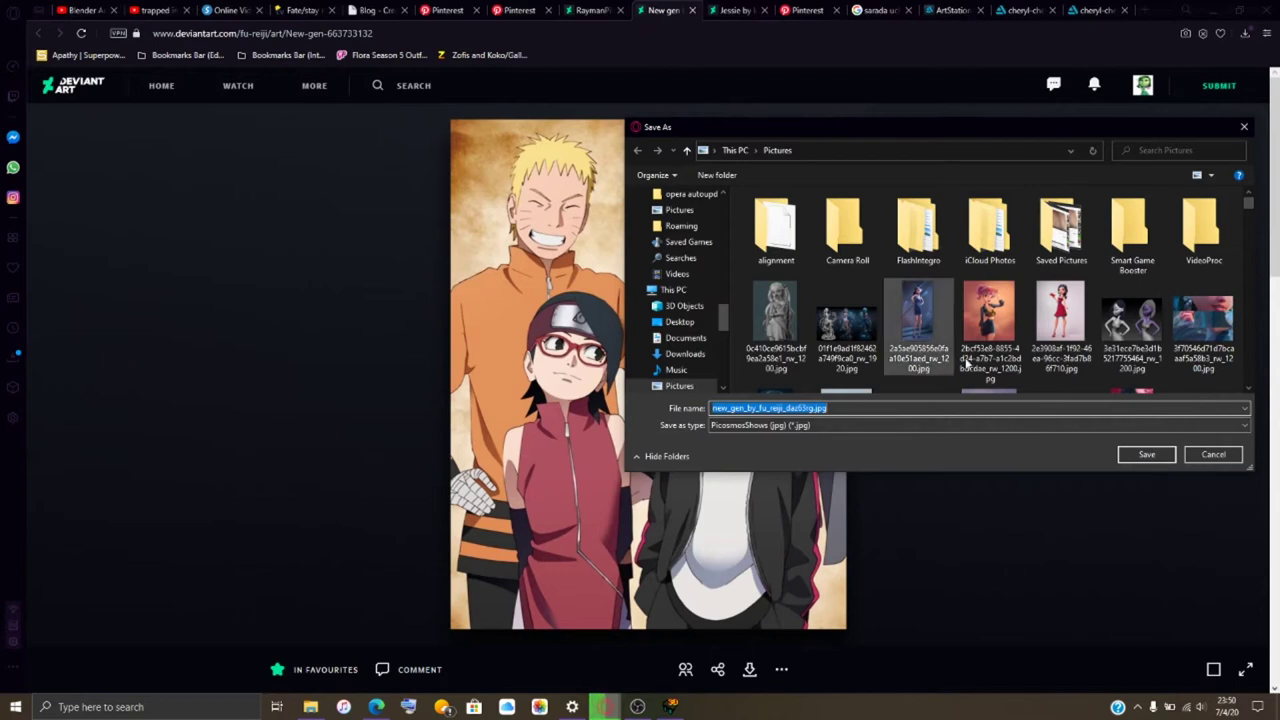
left_click(1150, 455)
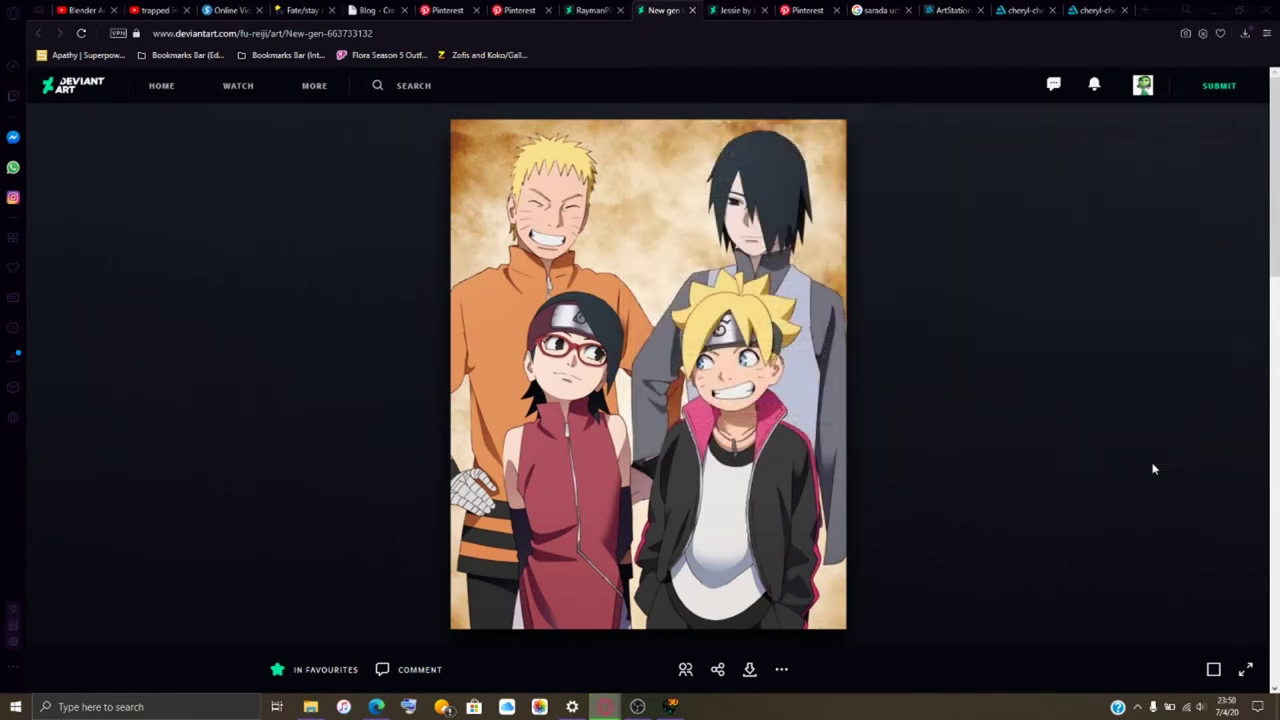
left_click(1246, 36)
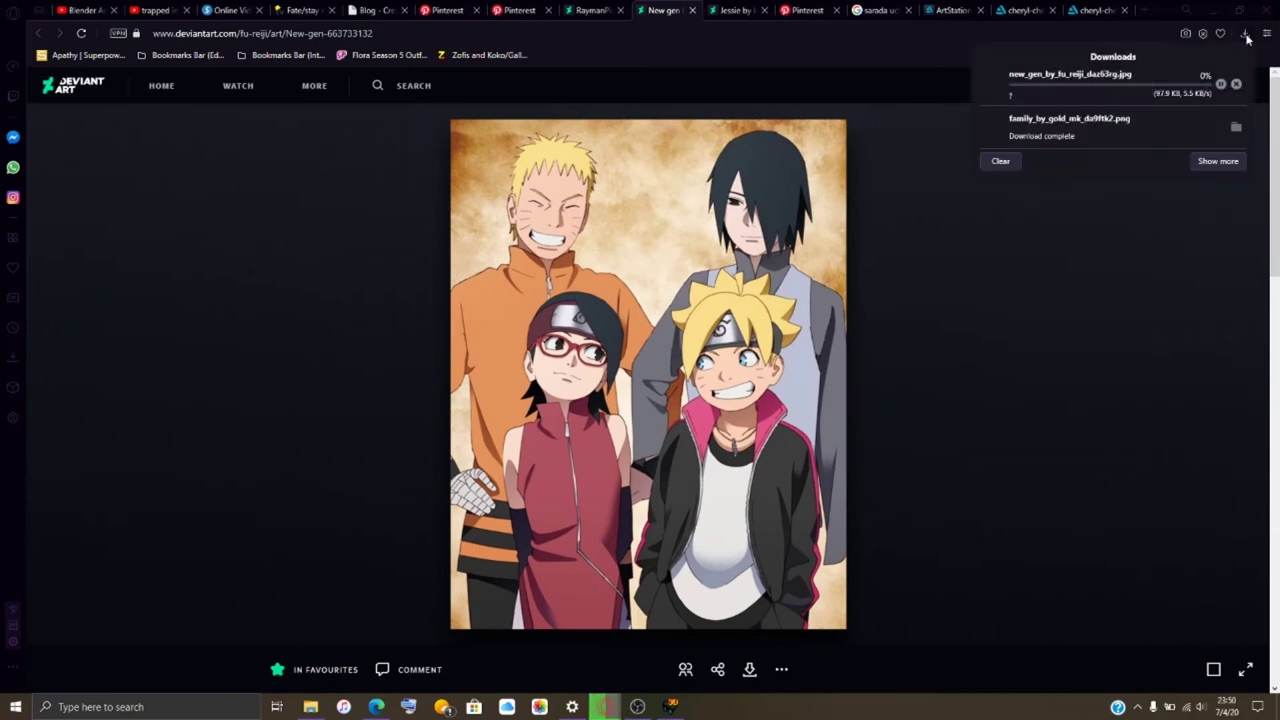
left_click(851, 49)
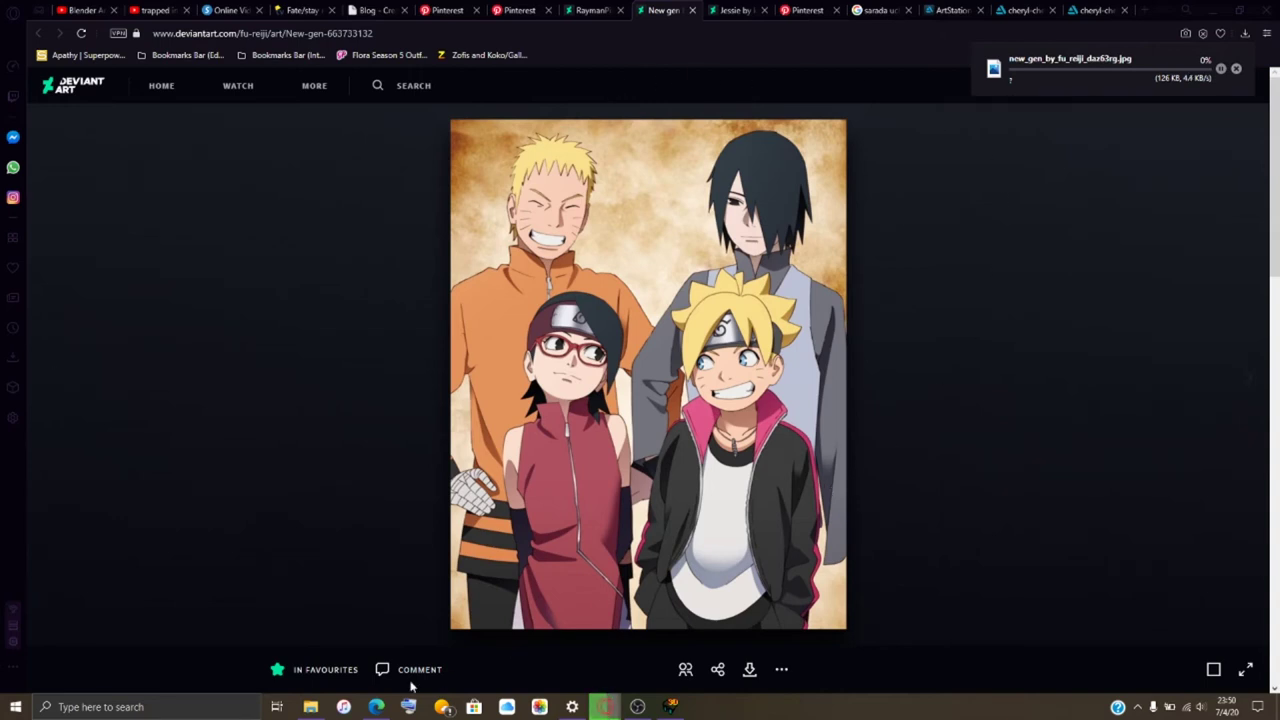
Switch to File Explorer and look through the images in the Pictures folder.
left_click(310, 706)
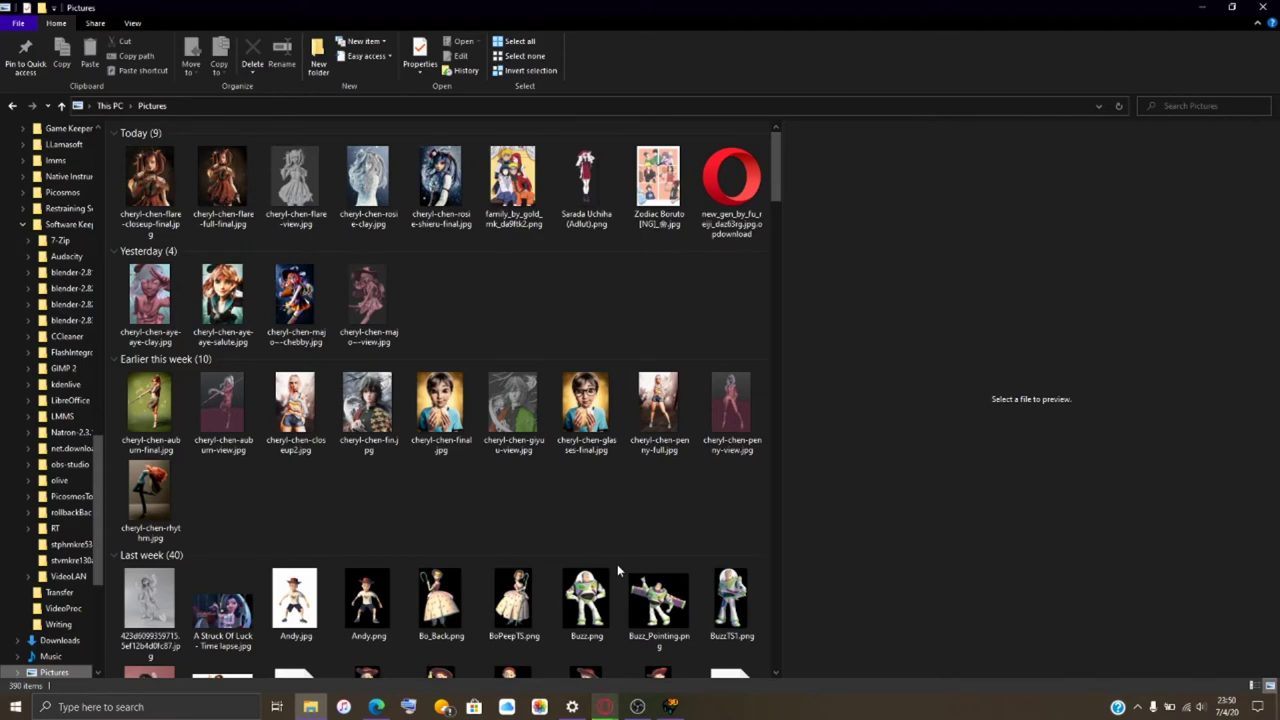
scroll(617, 564, "down", 10)
scroll(618, 572, "down", 20)
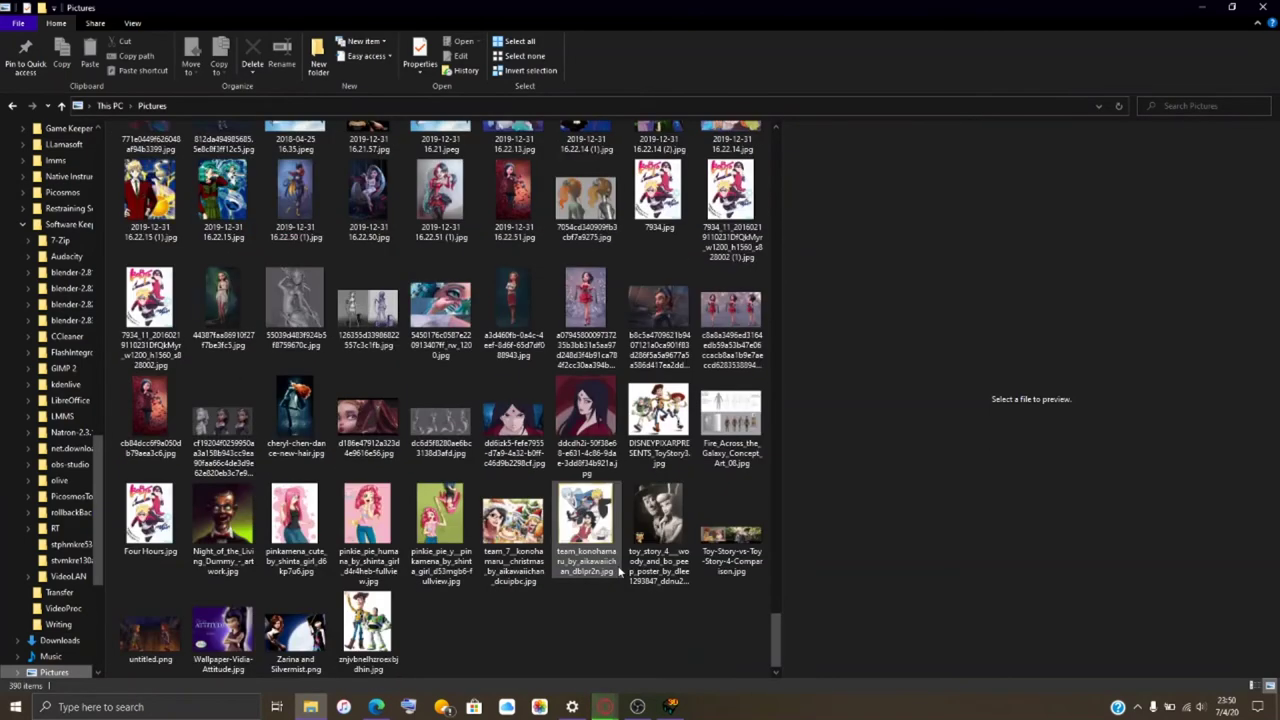
scroll(620, 572, "up", 10)
scroll(618, 574, "down", 10)
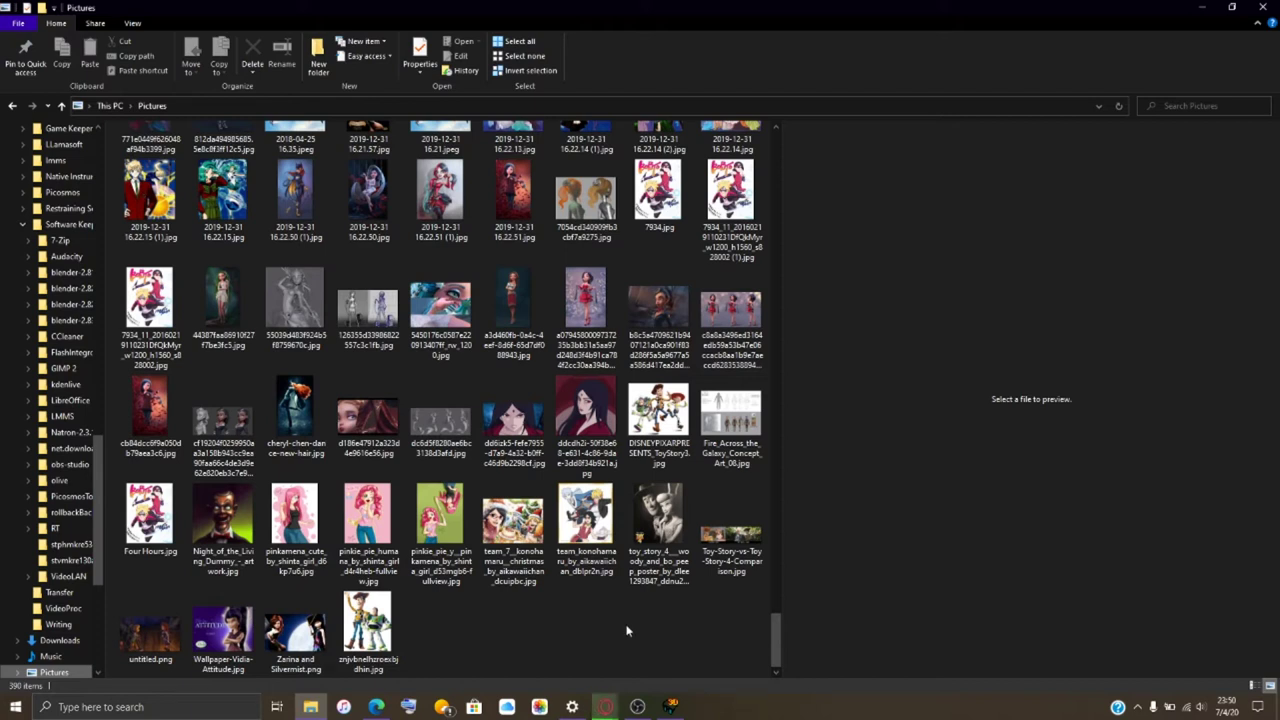
Switch to StereoPhoto Maker, start opening a left image, and look through Pictures and its Camera Roll folder for the downloaded artwork.
left_click(670, 706)
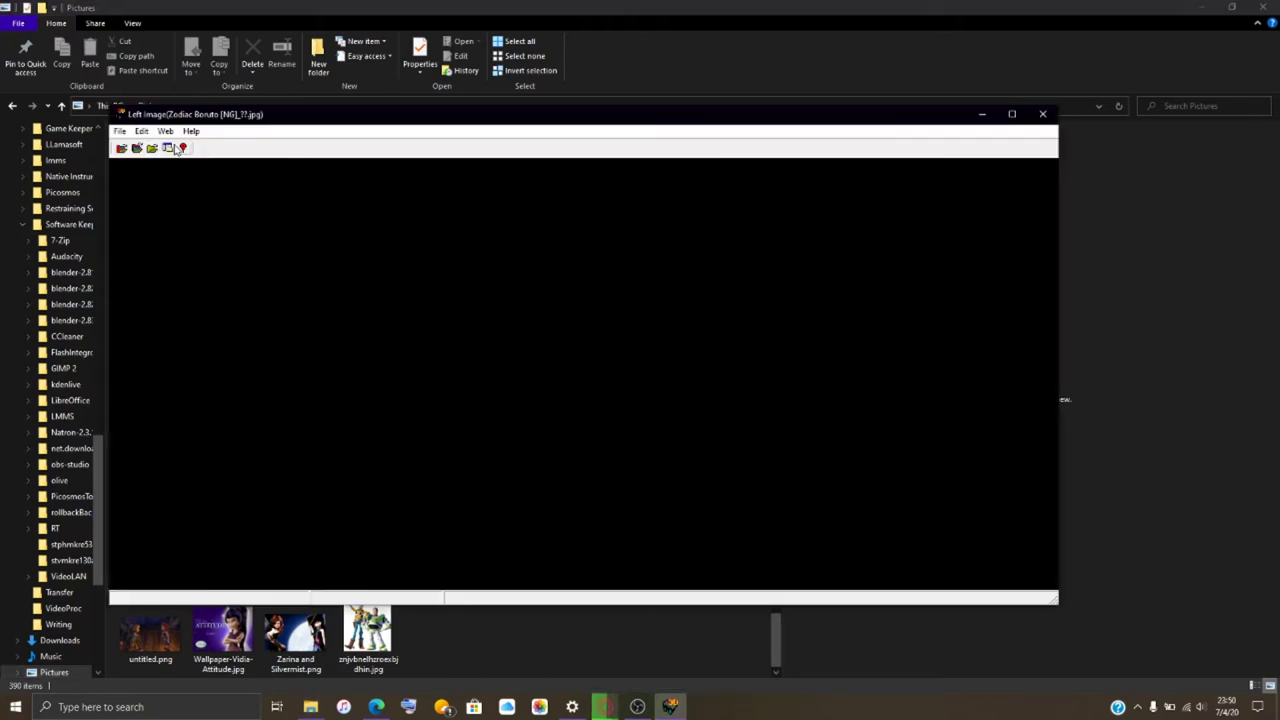
left_click(136, 149)
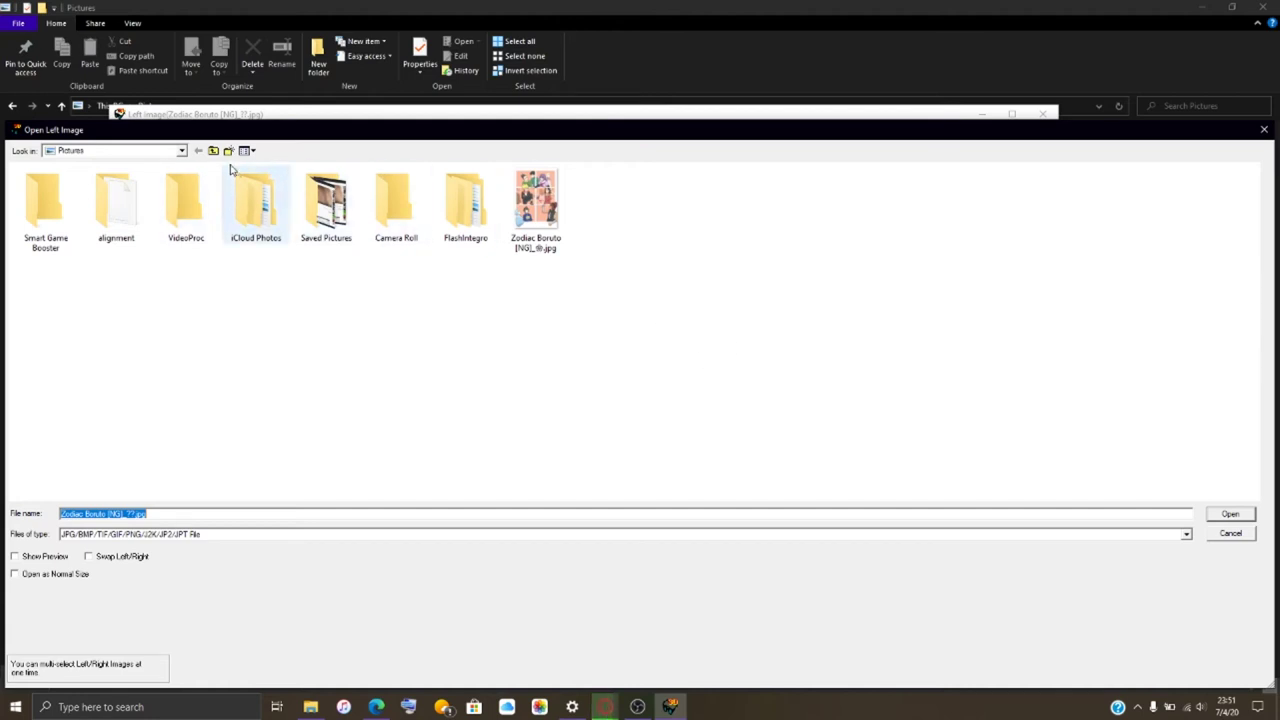
key("BackSpace")
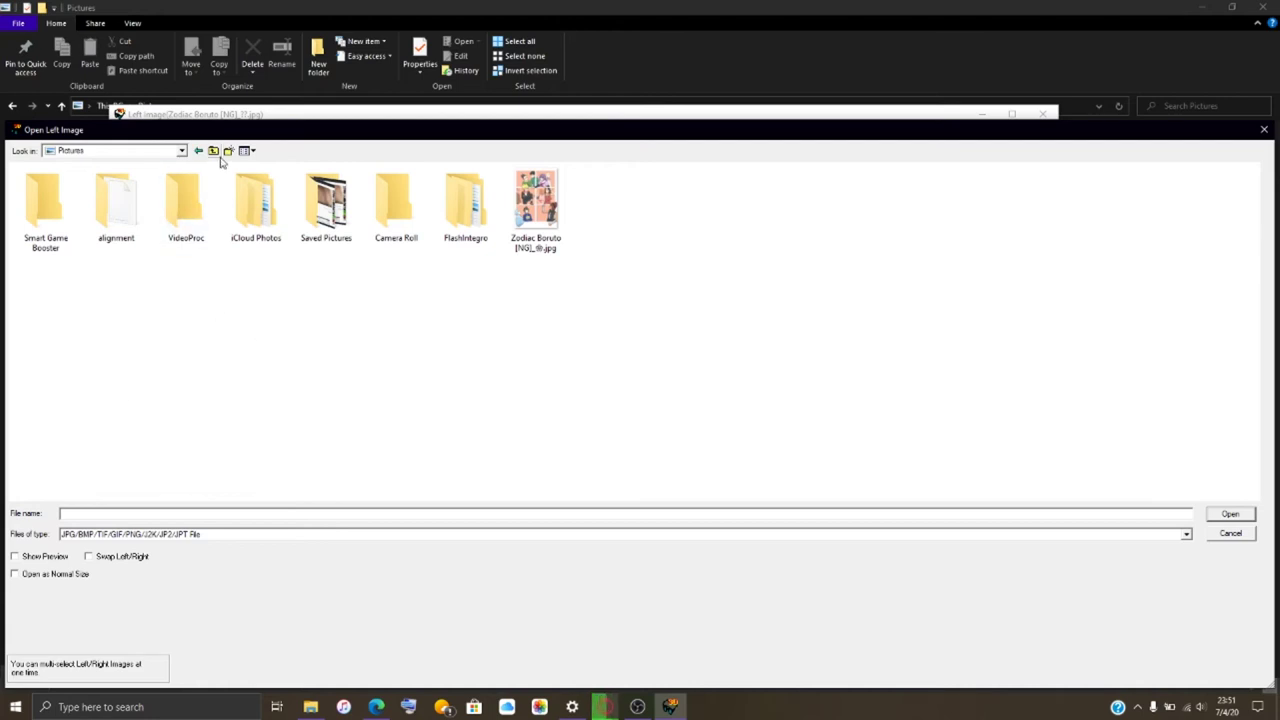
left_click(182, 152)
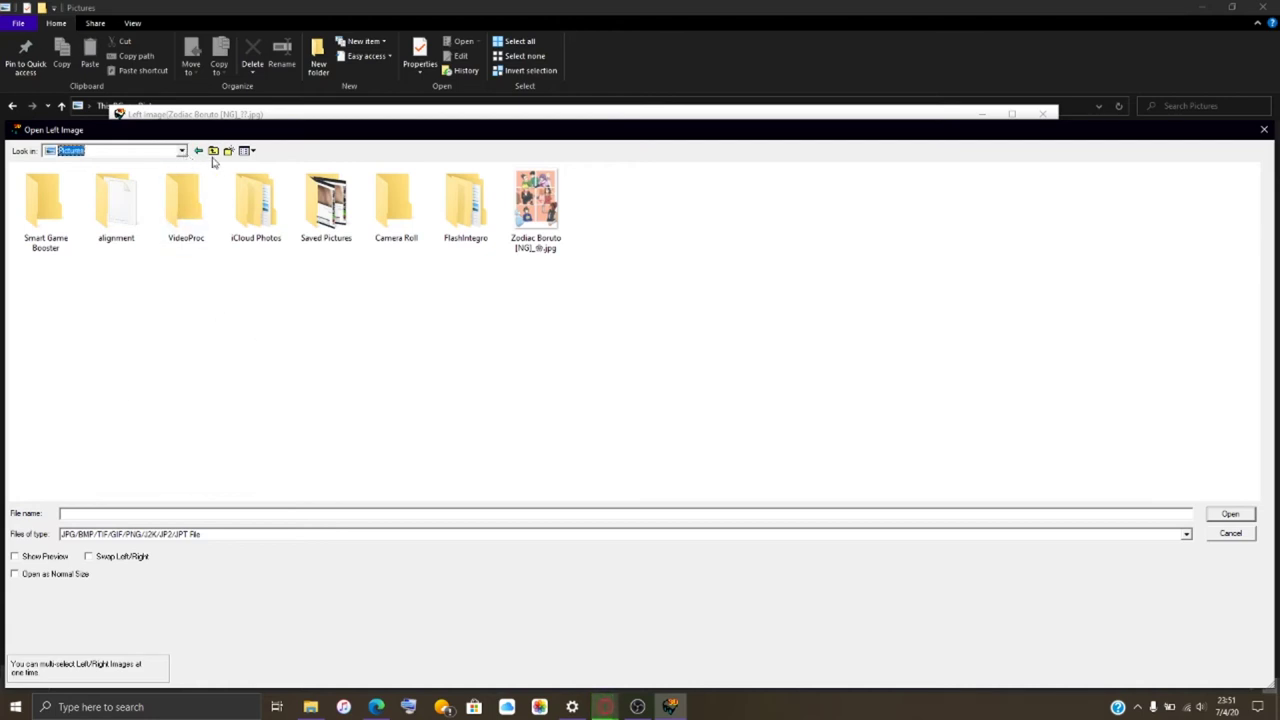
left_click(183, 151)
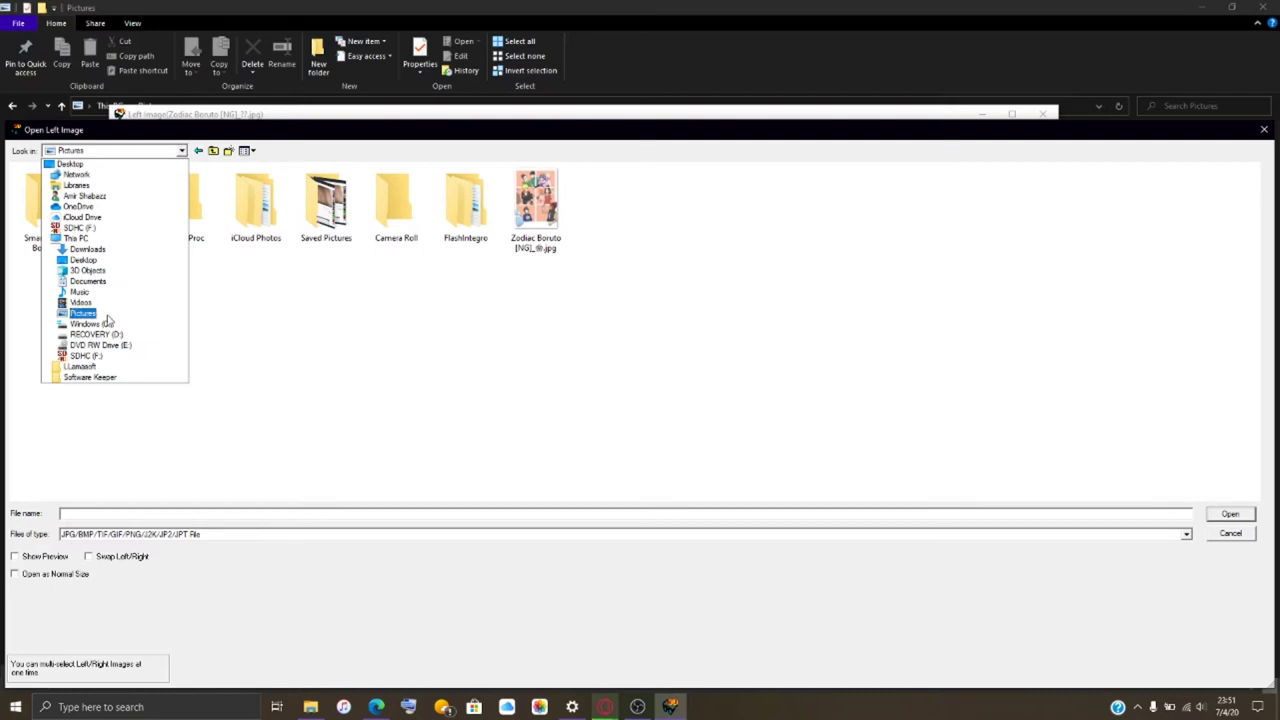
left_click(105, 318)
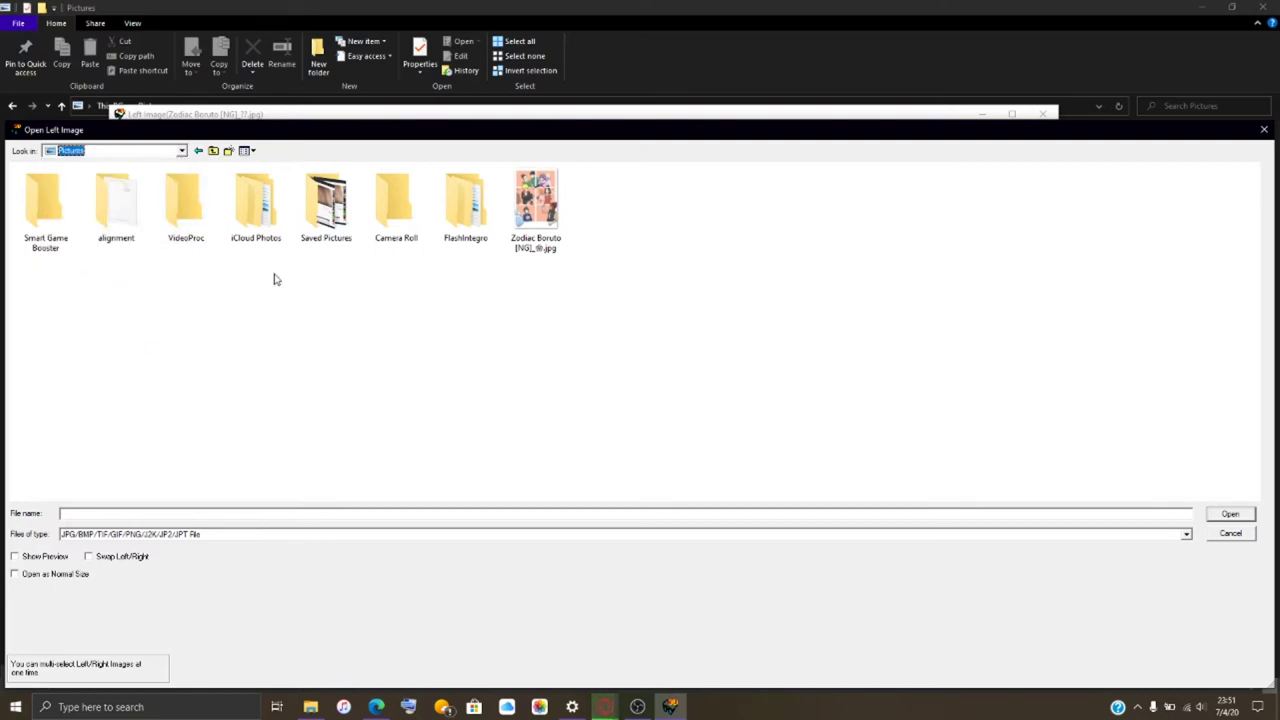
left_click(237, 371)
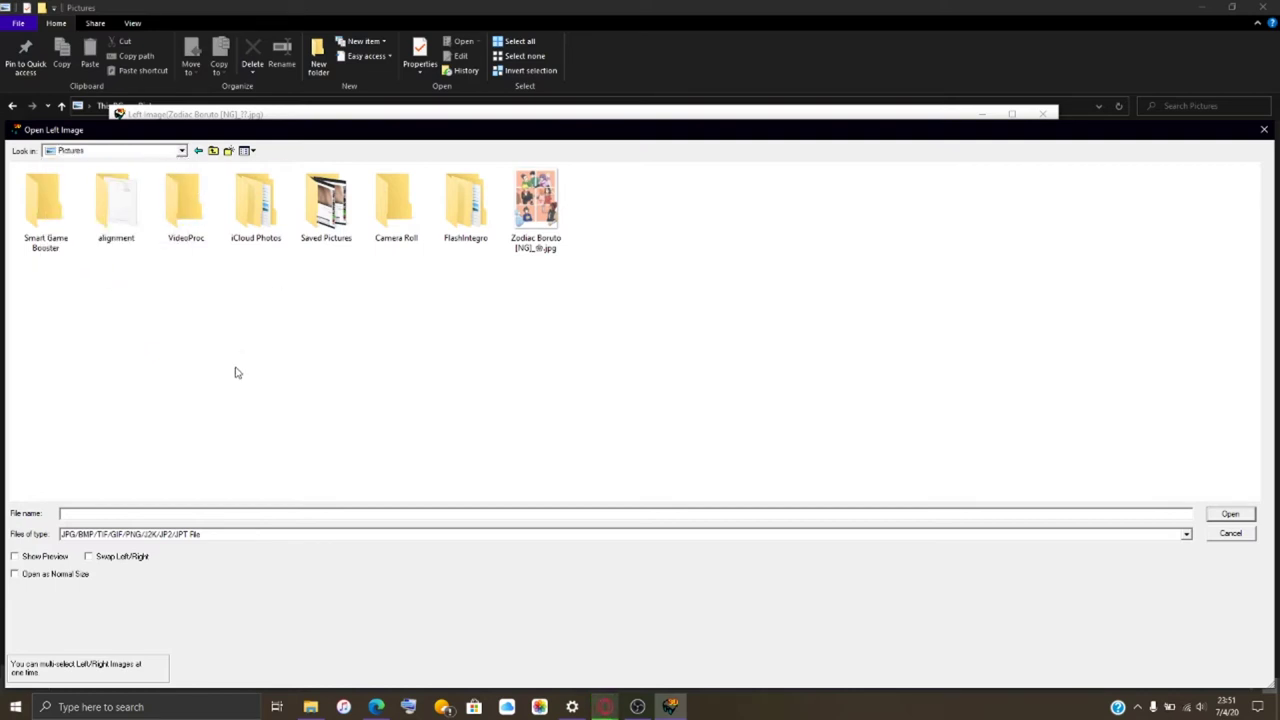
double_click(412, 217)
left_click(216, 151)
Rename the Zodiac Boruto image in the Pictures folder to Zodiac Boruto [NG].jpg, removing the underscore and special character.
left_click(530, 238)
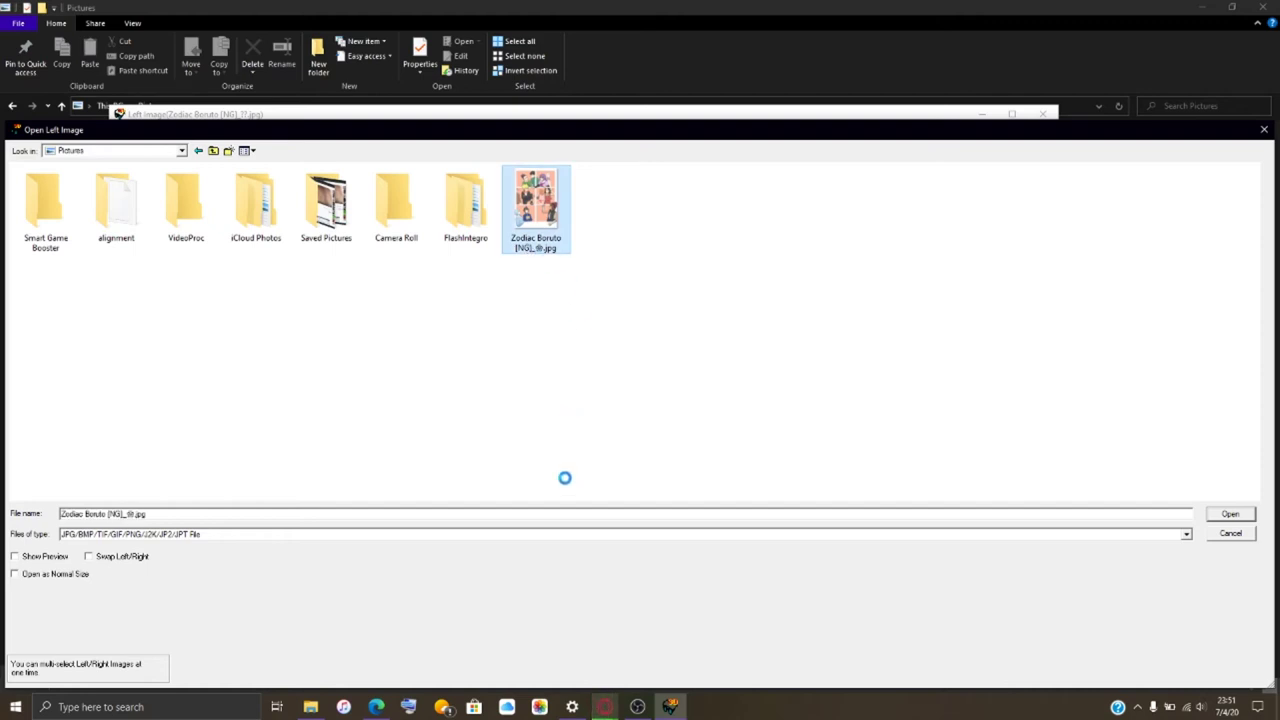
right_click(530, 240)
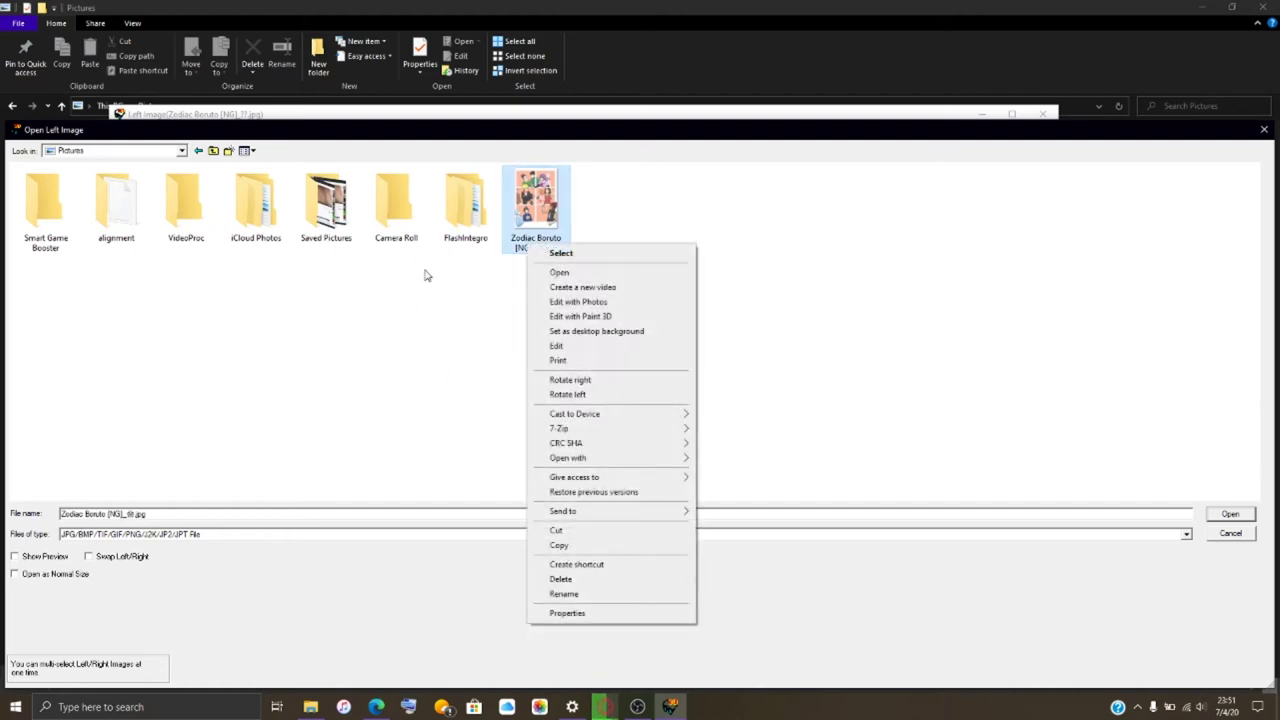
left_click(600, 592)
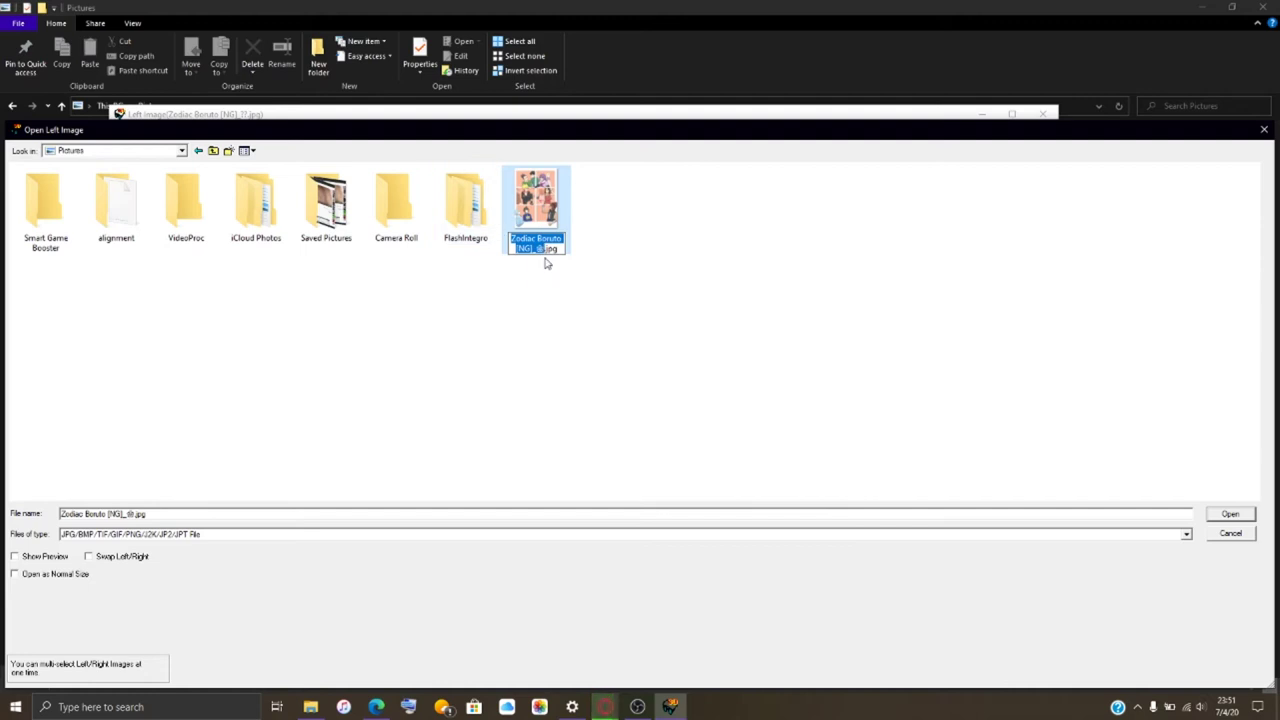
left_click(549, 251)
left_click_drag(548, 250, 538, 249)
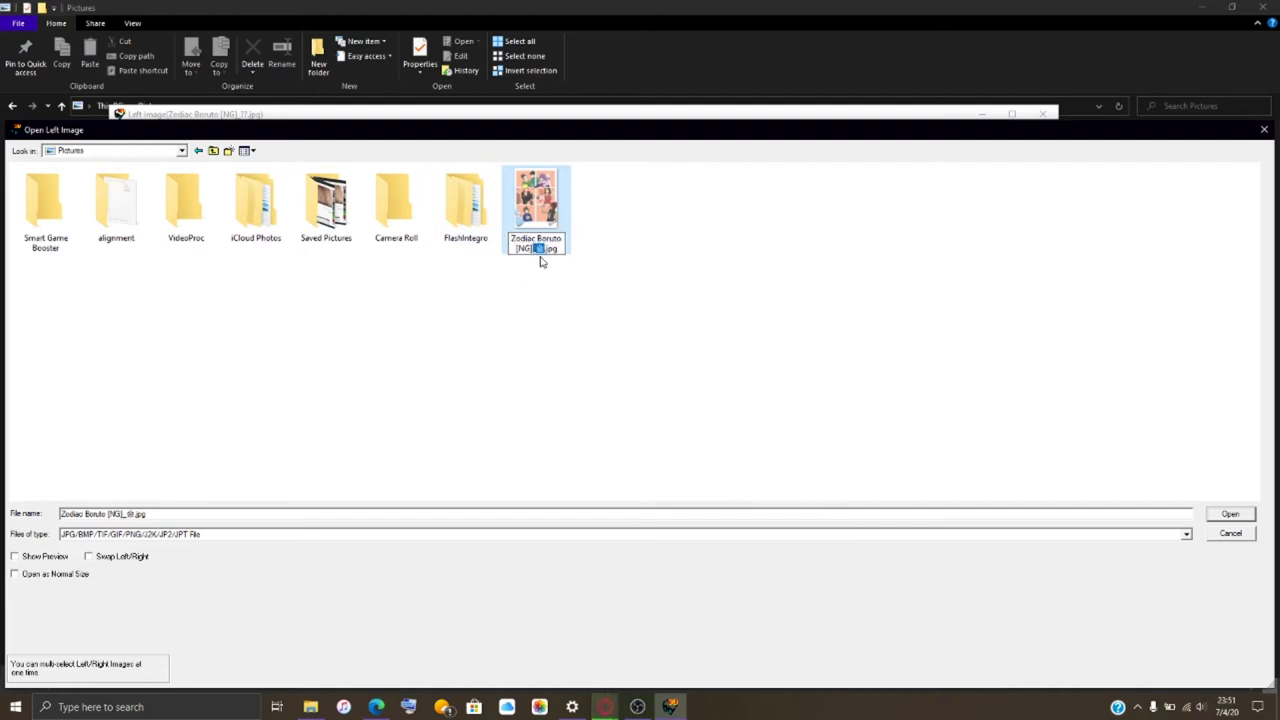
key("BackSpace")
key("Return")
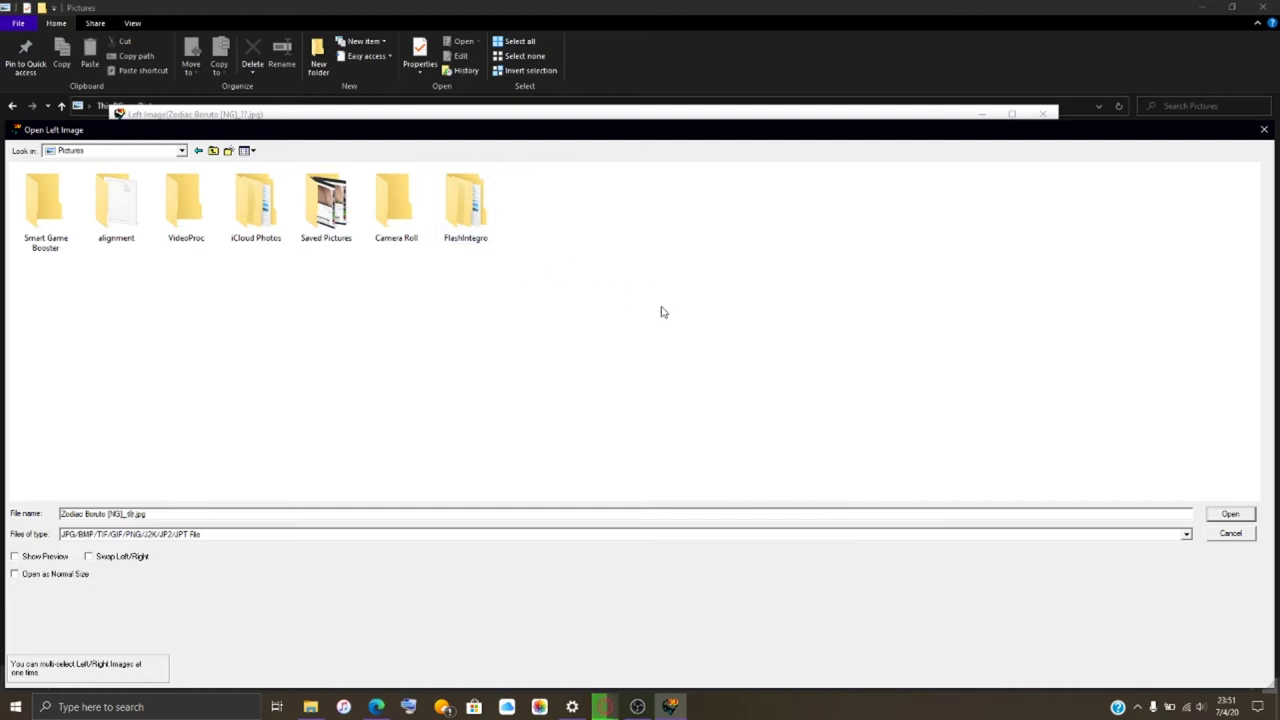
Close StereoPhoto Maker and relaunch it by running stphmkre.exe from the stphmkre530e folder.
left_click(1264, 129)
left_click(145, 150)
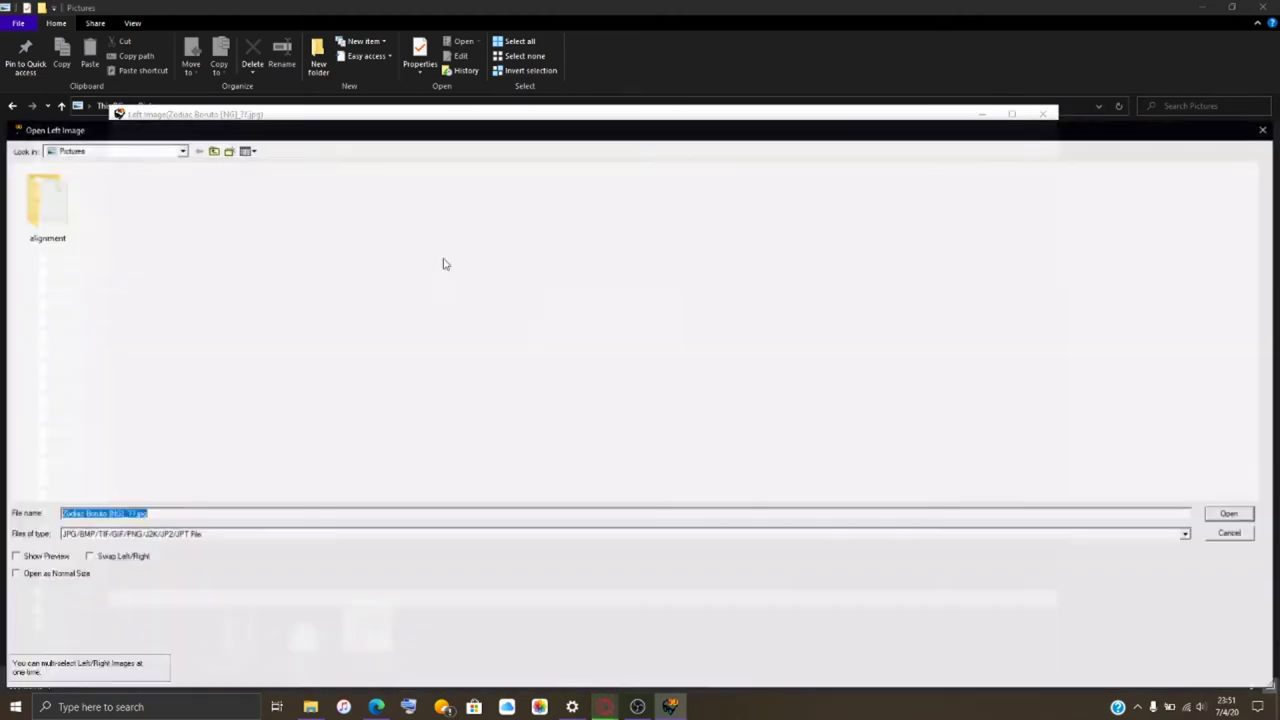
left_click(1263, 131)
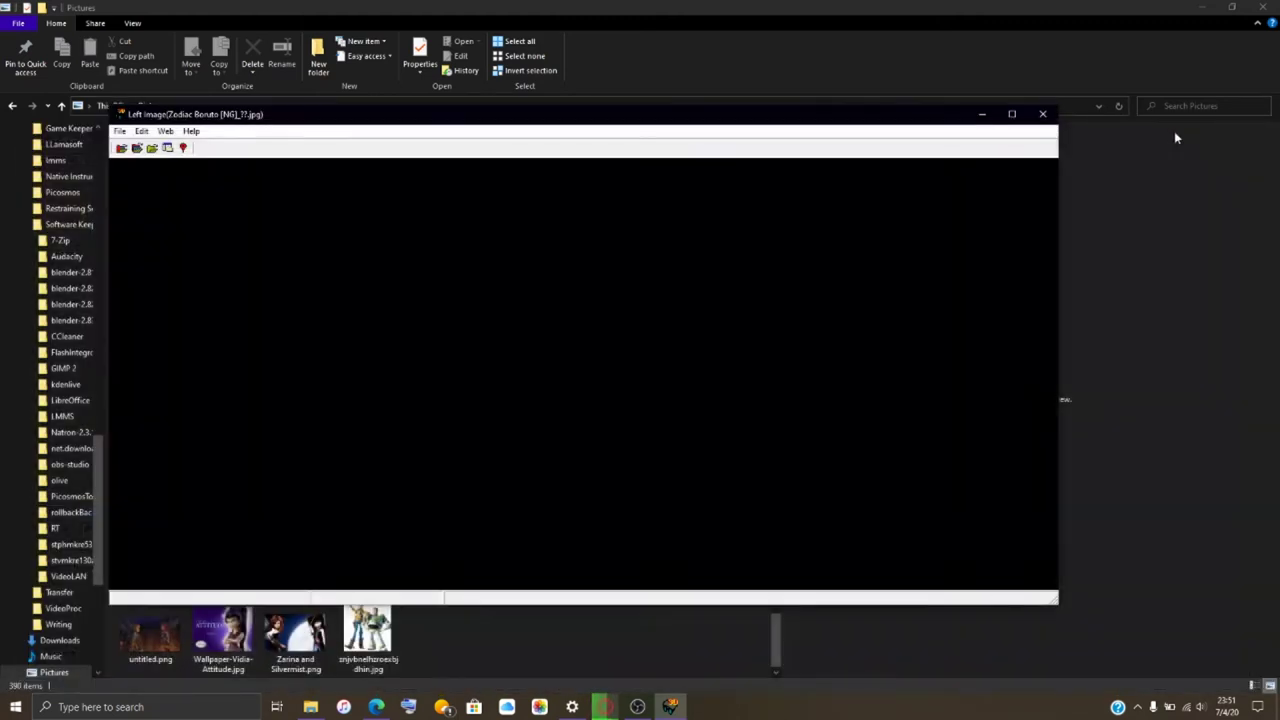
left_click(1044, 115)
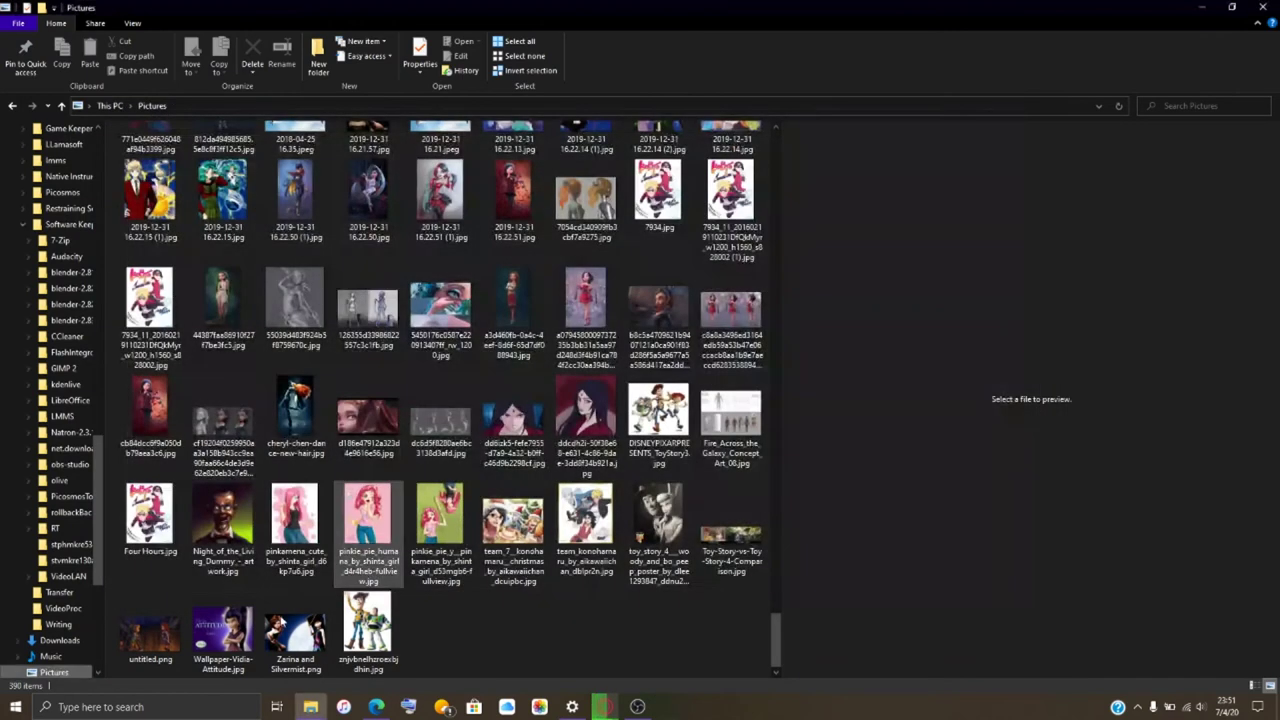
left_click(312, 707)
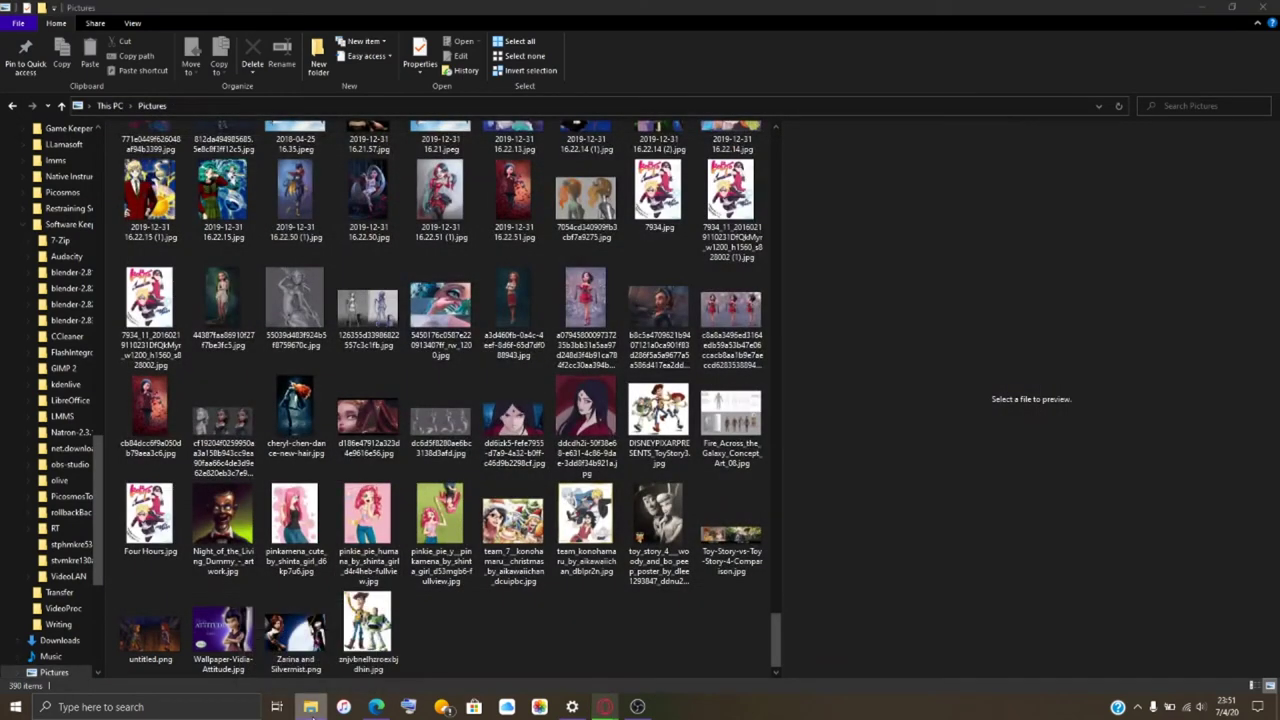
right_click(312, 709)
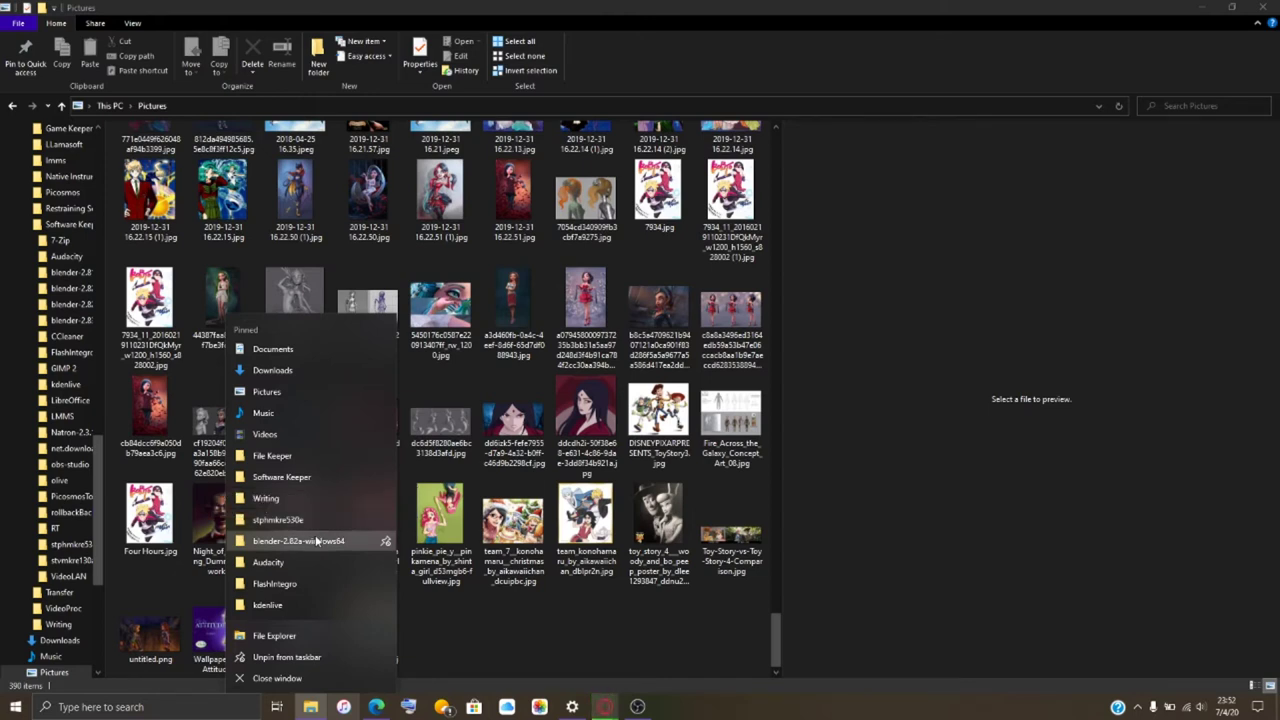
left_click(316, 540)
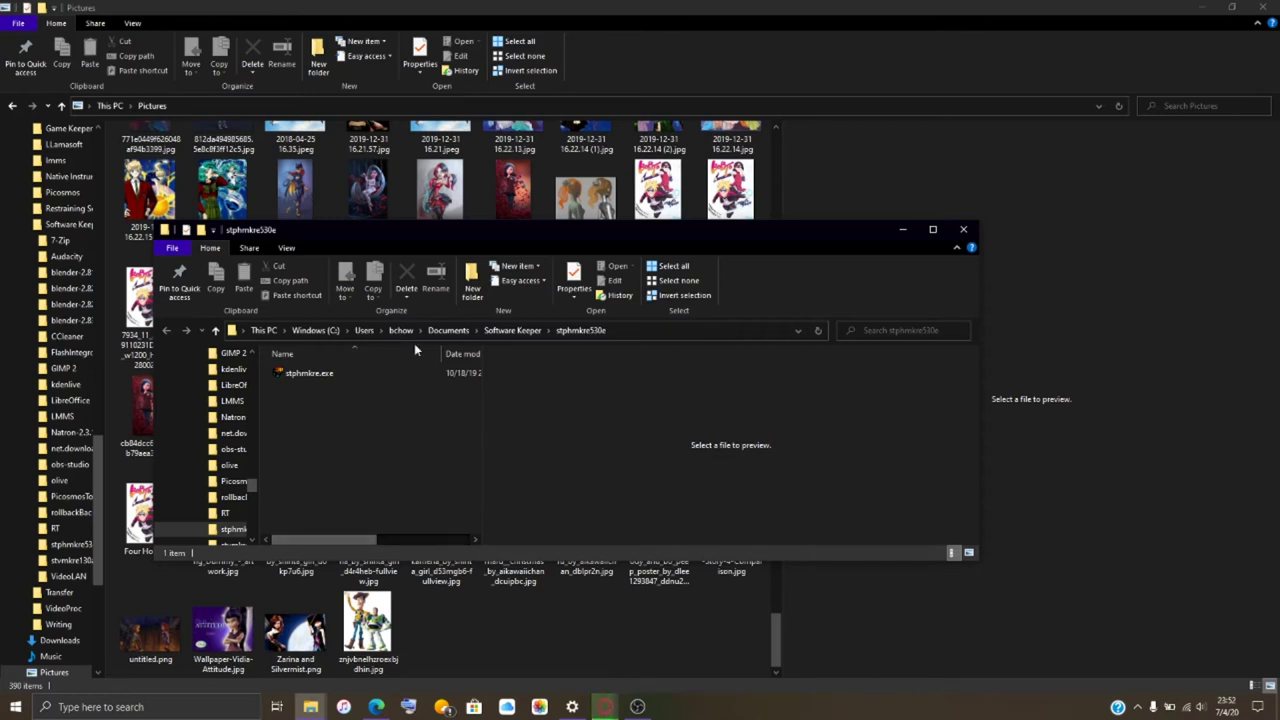
double_click(396, 376)
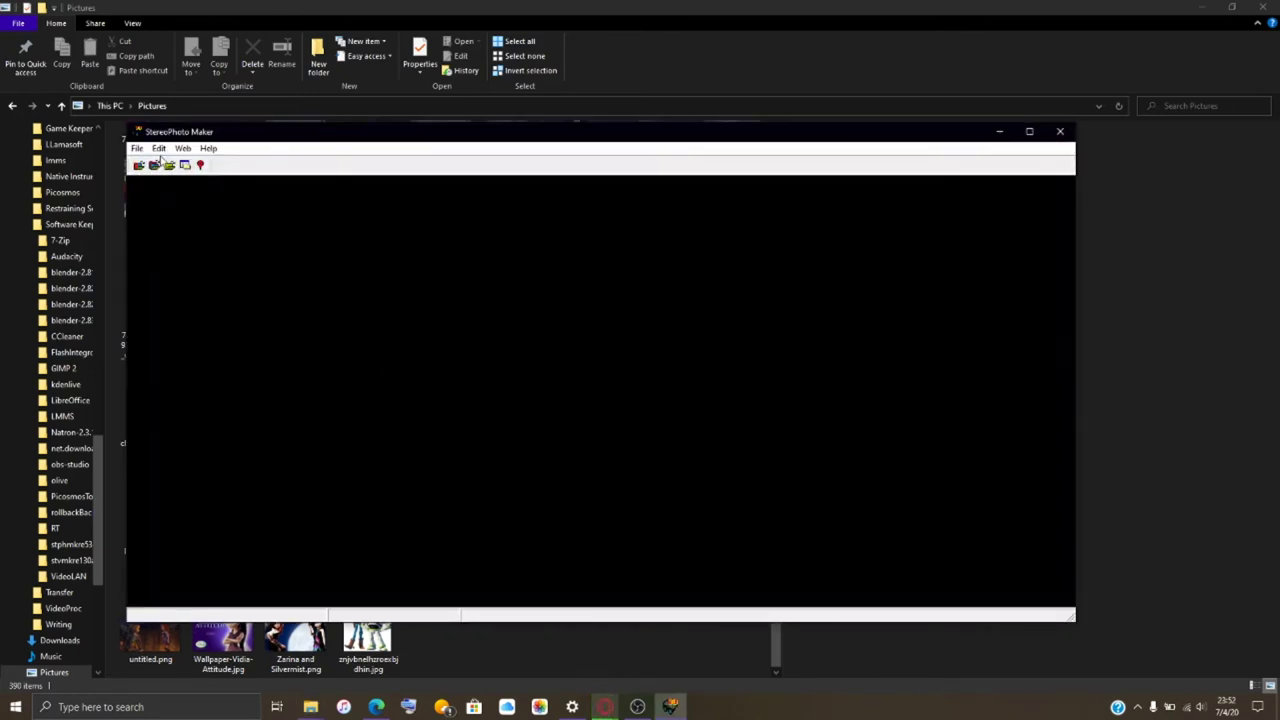
Start opening a left image and look through all the pictures in the Pictures folder for a suitable file.
left_click(154, 165)
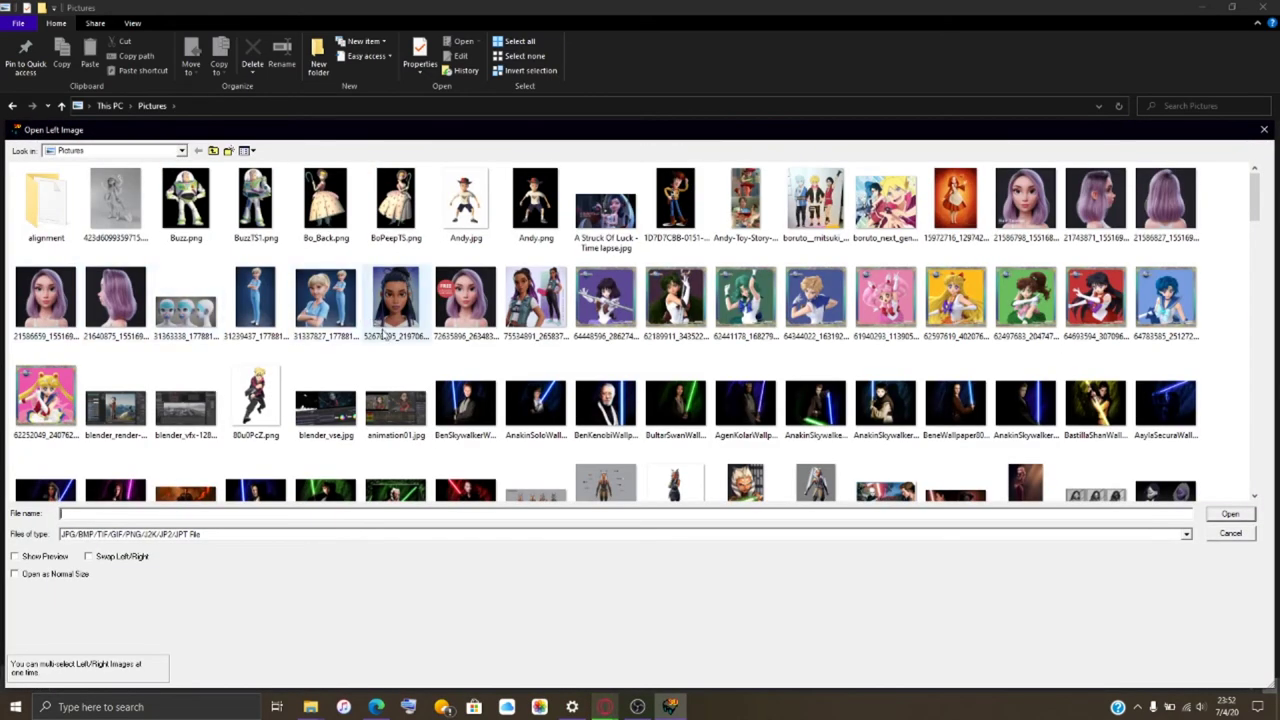
scroll(503, 347, "down", 20)
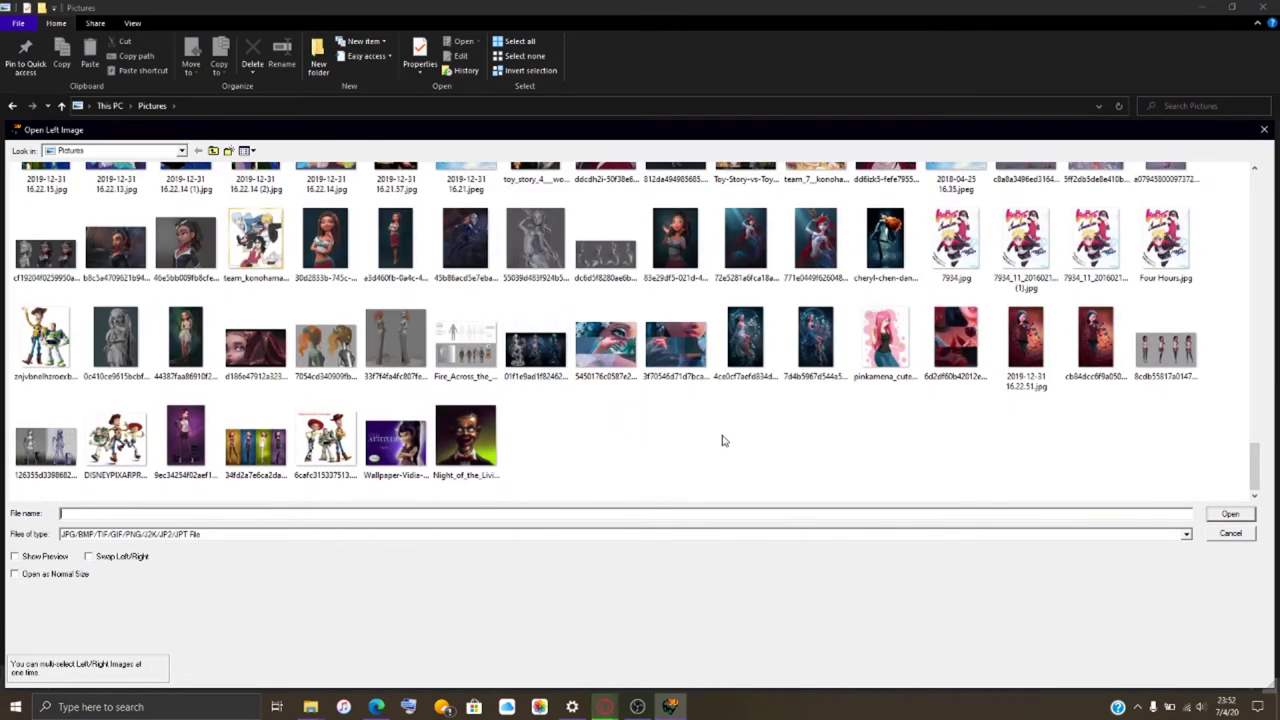
scroll(723, 440, "up", 3)
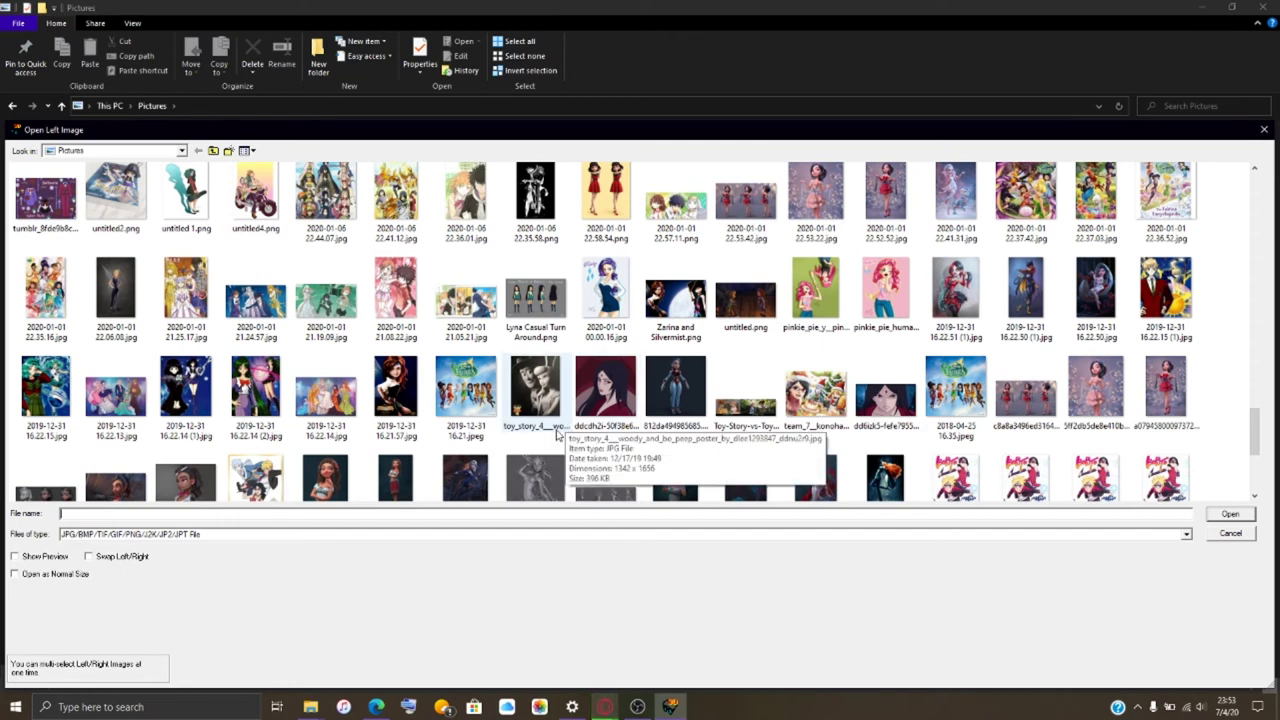
scroll(557, 432, "down", 5)
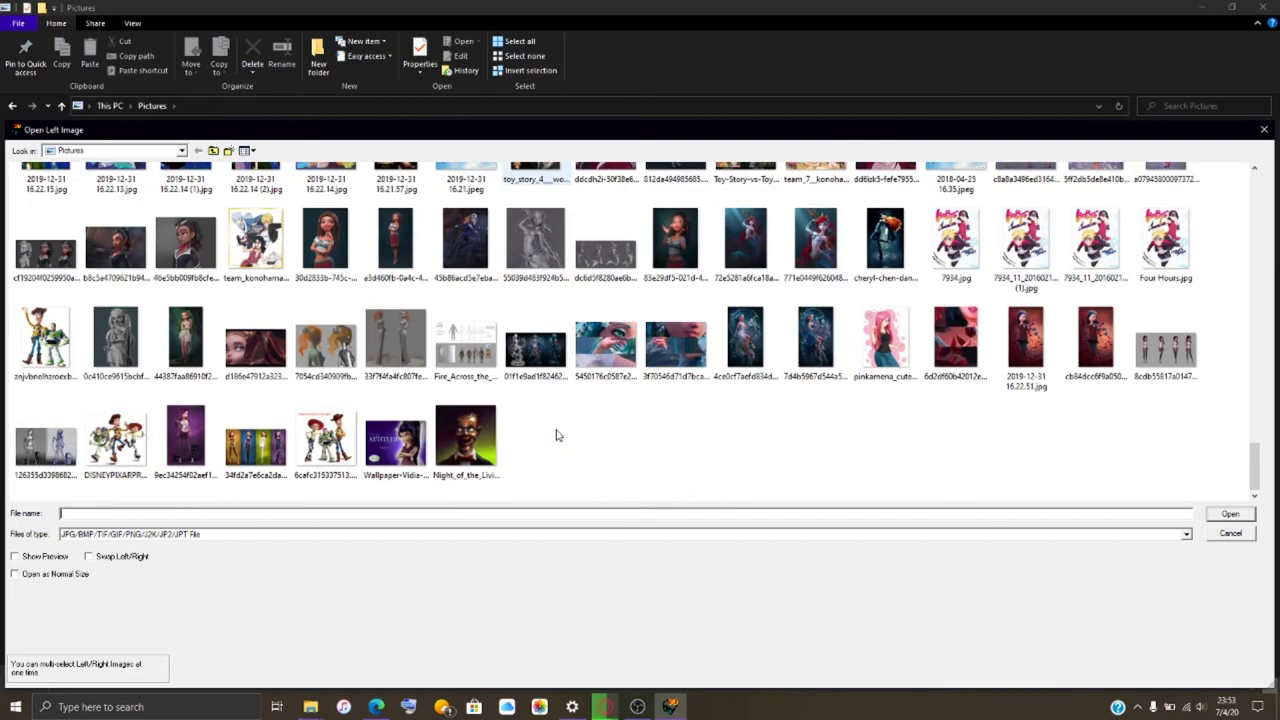
scroll(557, 433, "up", 5)
scroll(557, 432, "up", 3)
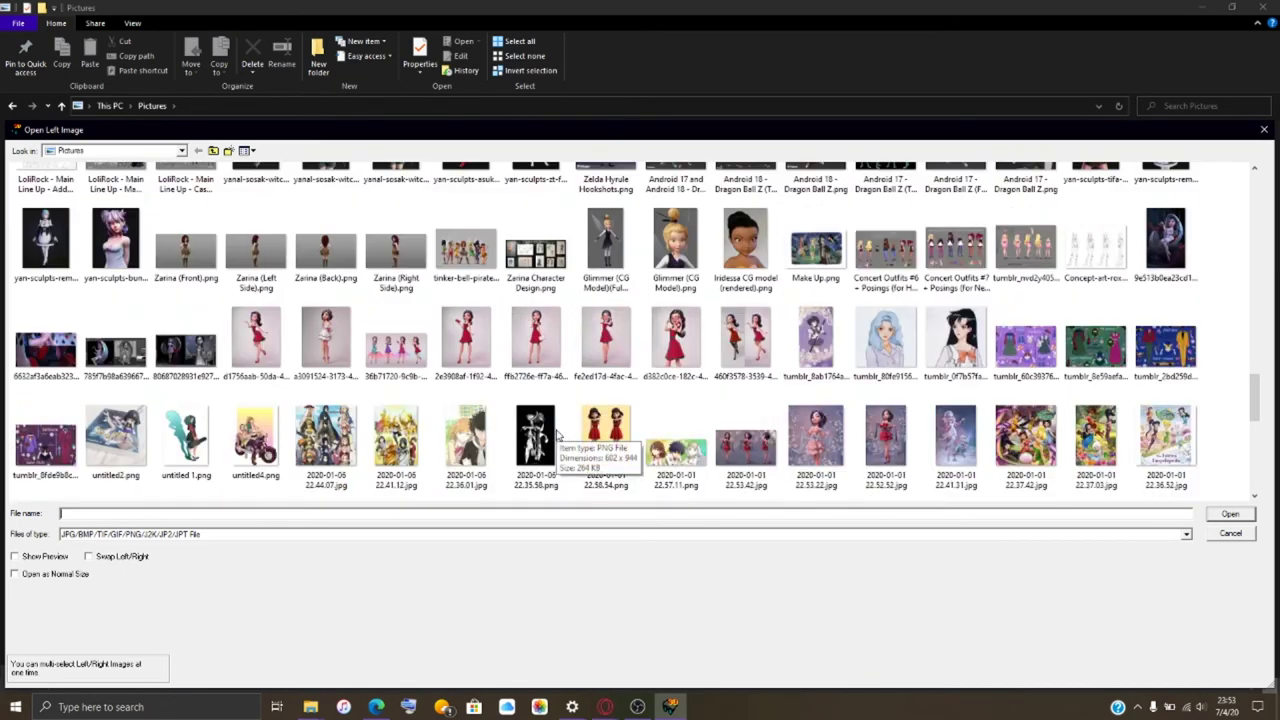
scroll(557, 432, "up", 3)
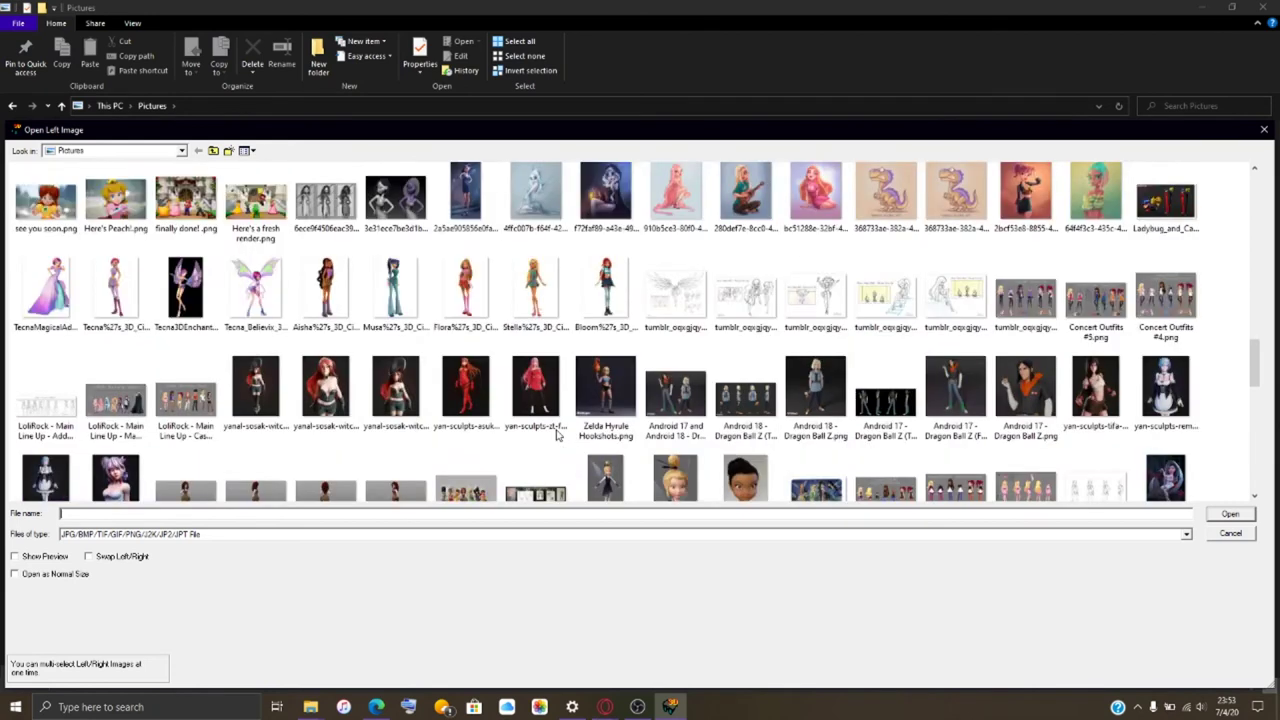
scroll(557, 432, "up", 5)
scroll(557, 432, "up", 3)
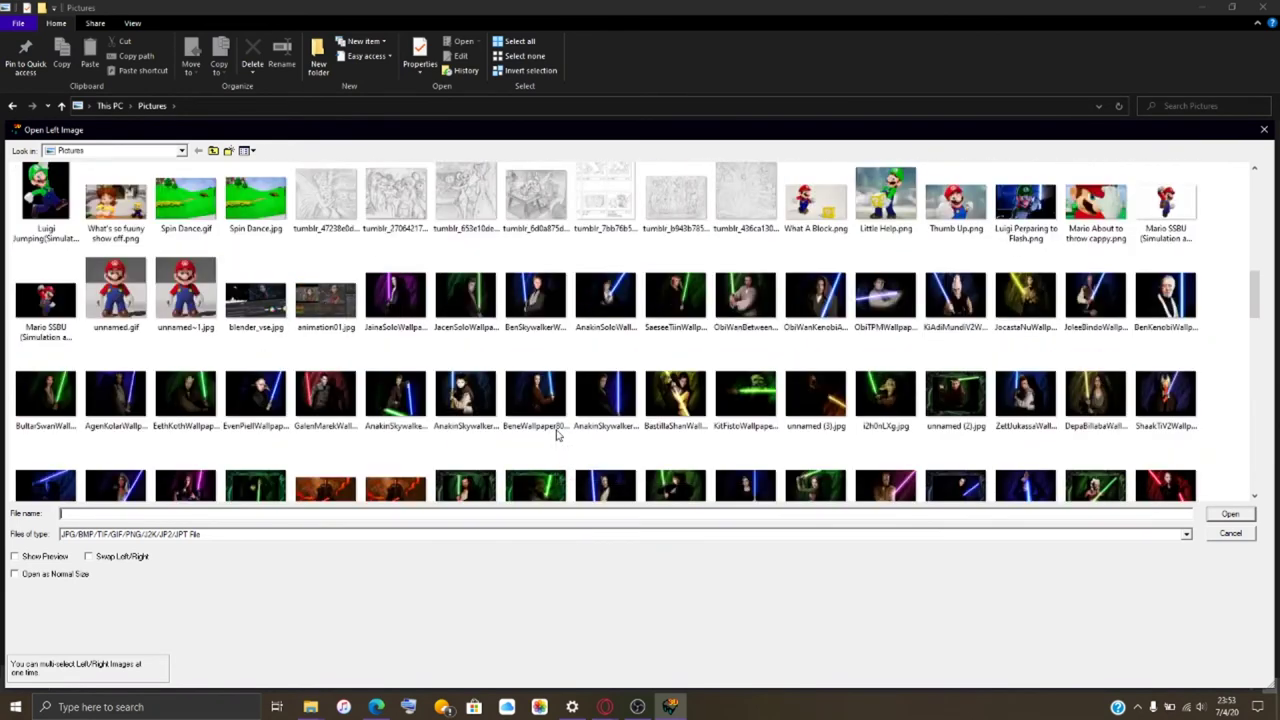
scroll(557, 432, "up", 8)
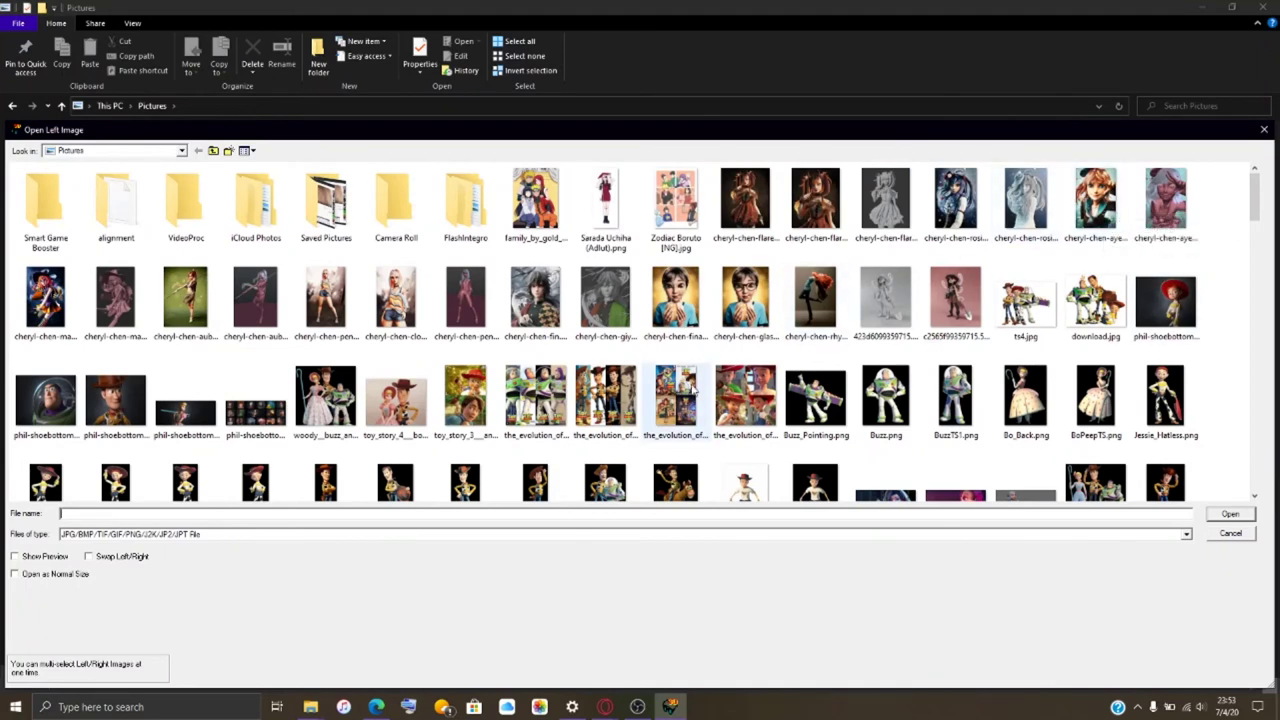
Switch to Opera, clear the list of completed downloads, and close the New gen artwork page.
mouse_move(605, 707)
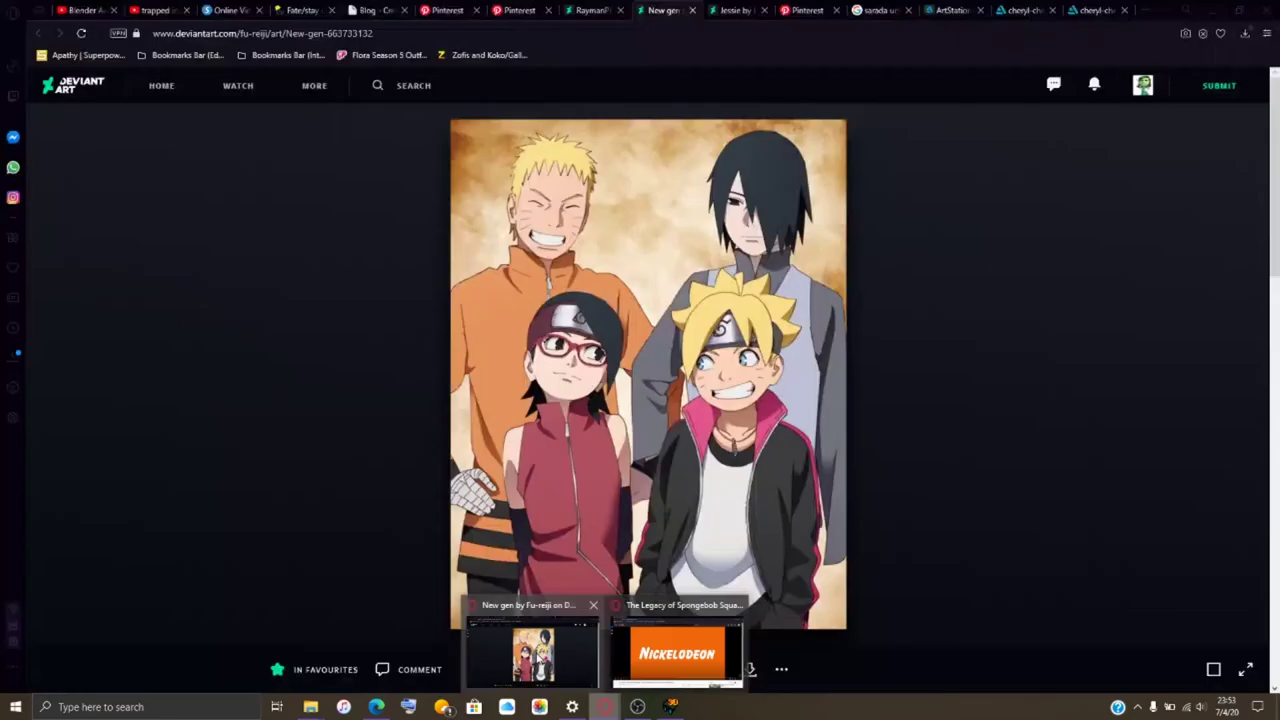
left_click(540, 650)
left_click(1245, 33)
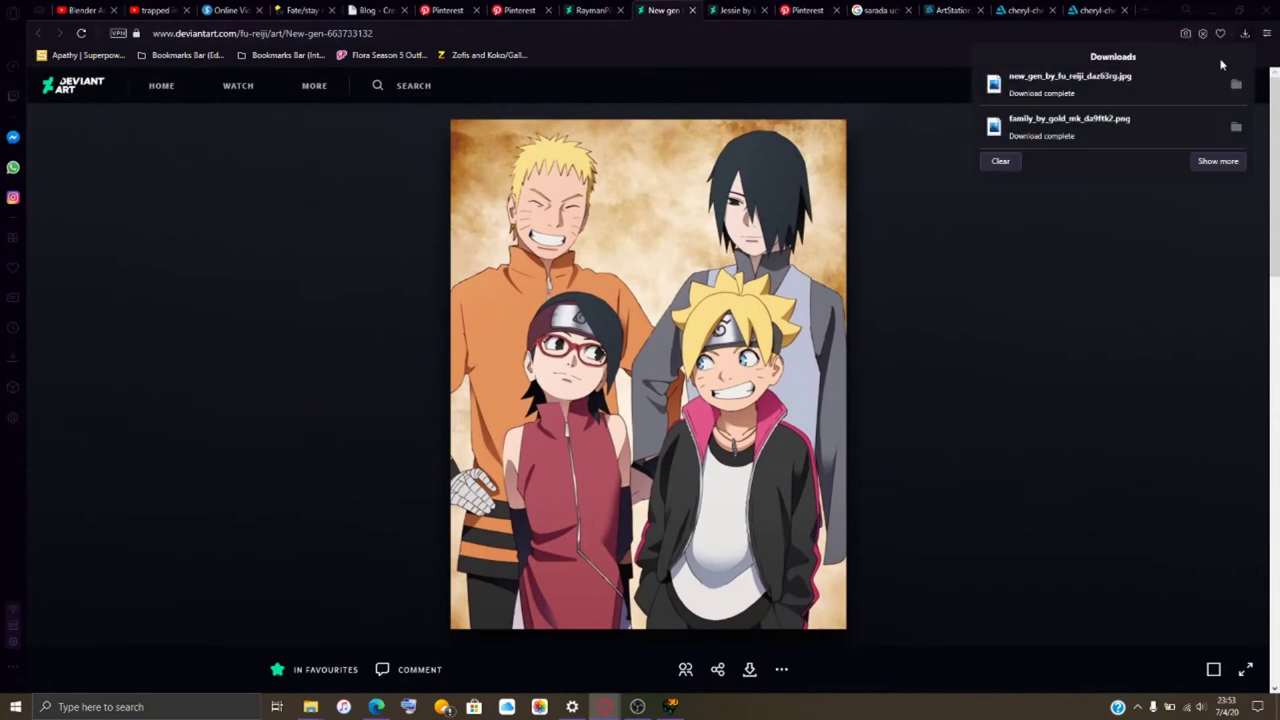
left_click(997, 162)
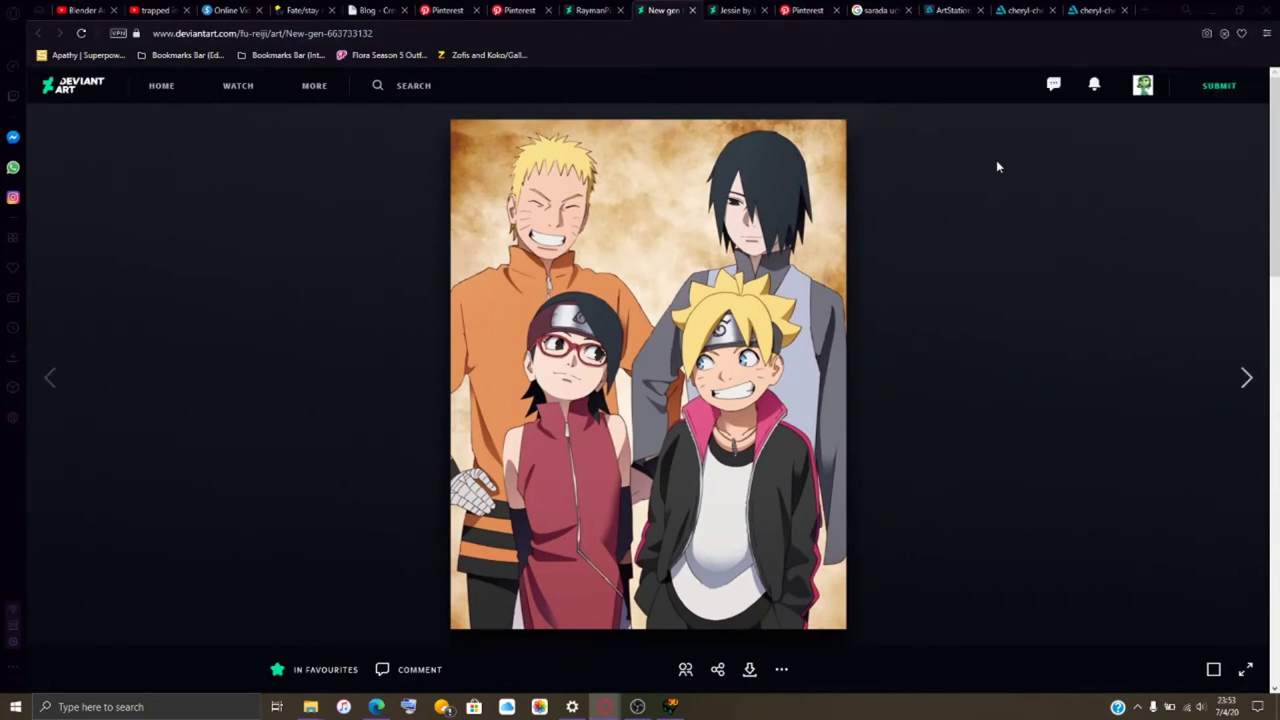
scroll(911, 304, "down", 4)
scroll(890, 309, "up", 6)
left_click(693, 12)
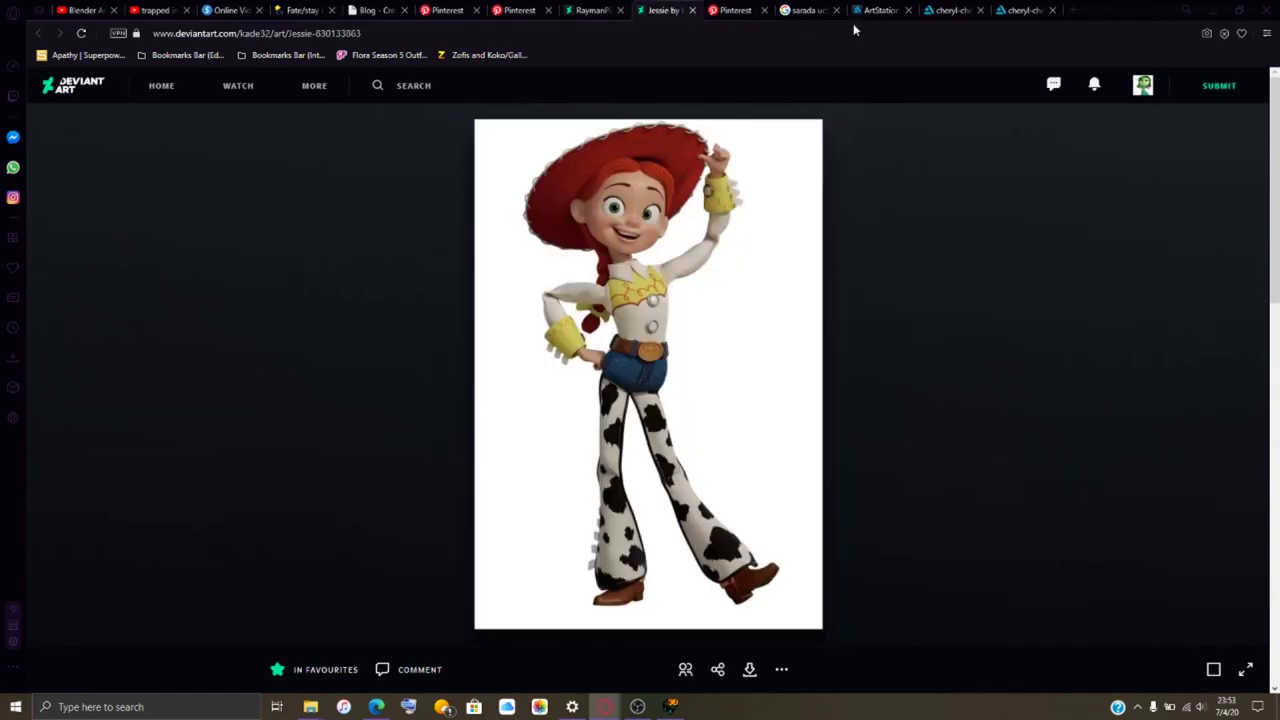
Save the Jessie artwork in Pictures as jessie_by_kade32_ddq8ndz.png, close its page, and switch back to StereoPhoto Maker.
left_click(750, 672)
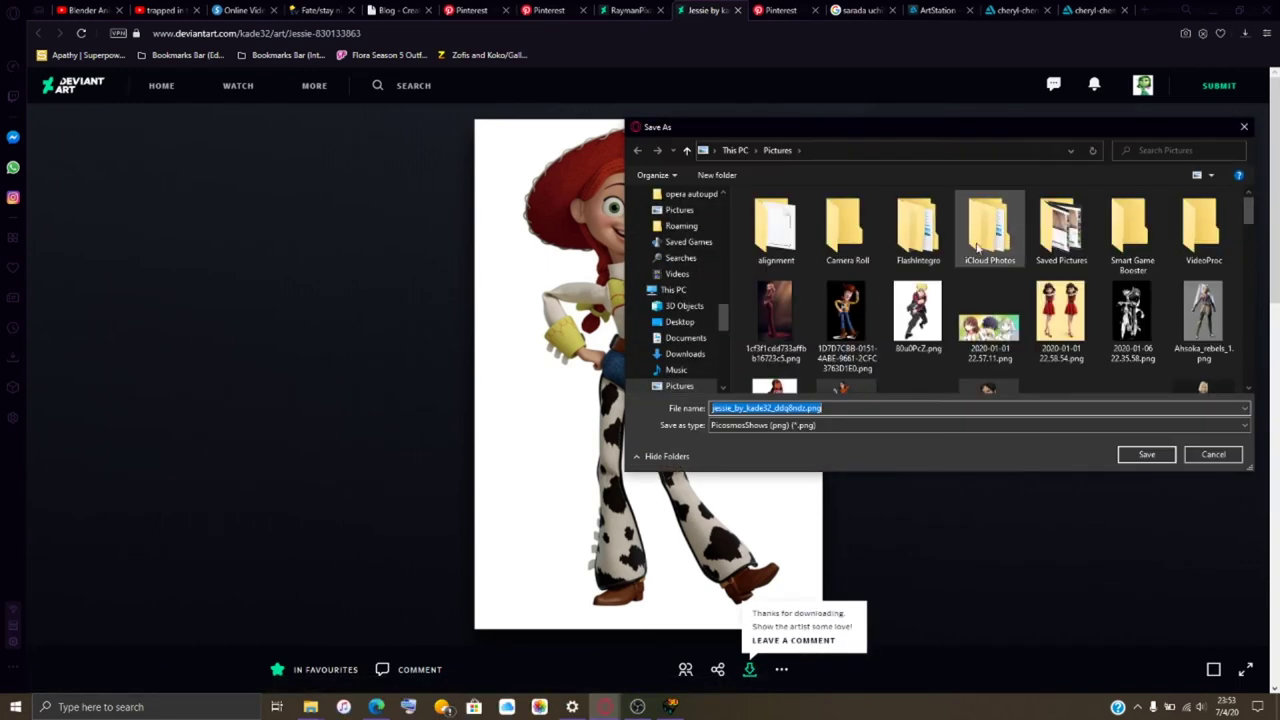
left_click(1146, 456)
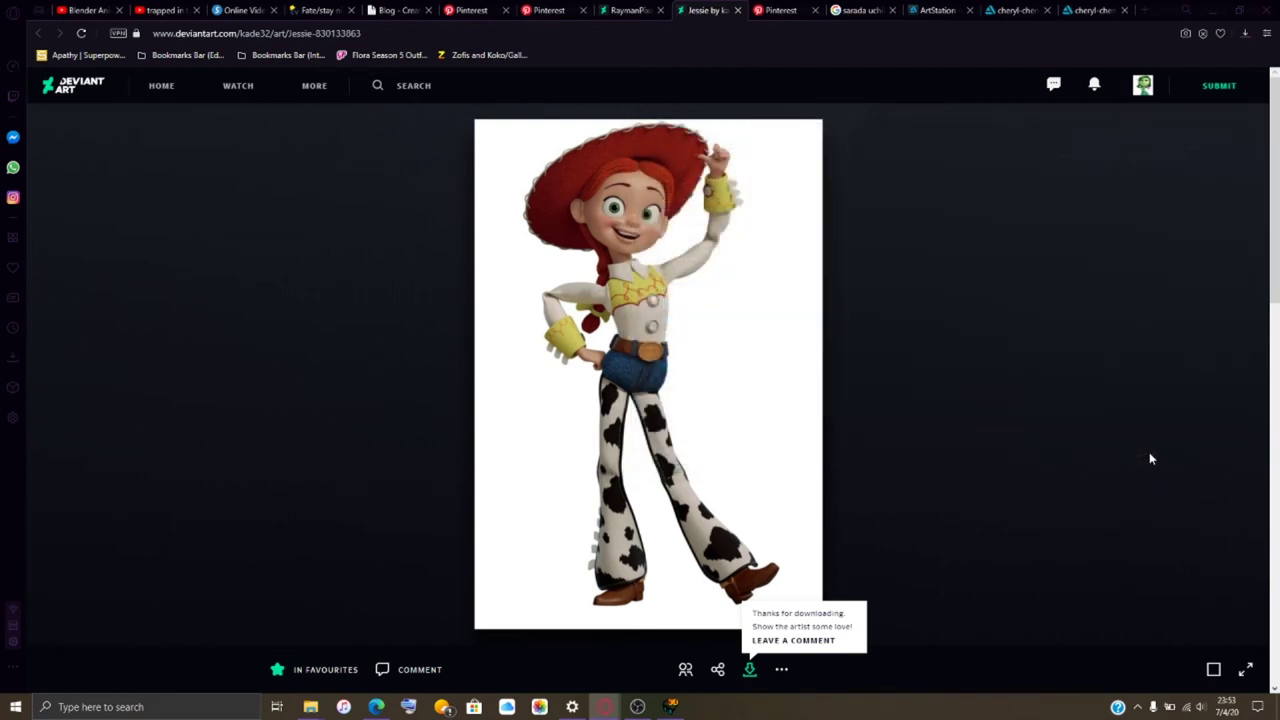
left_click(738, 11)
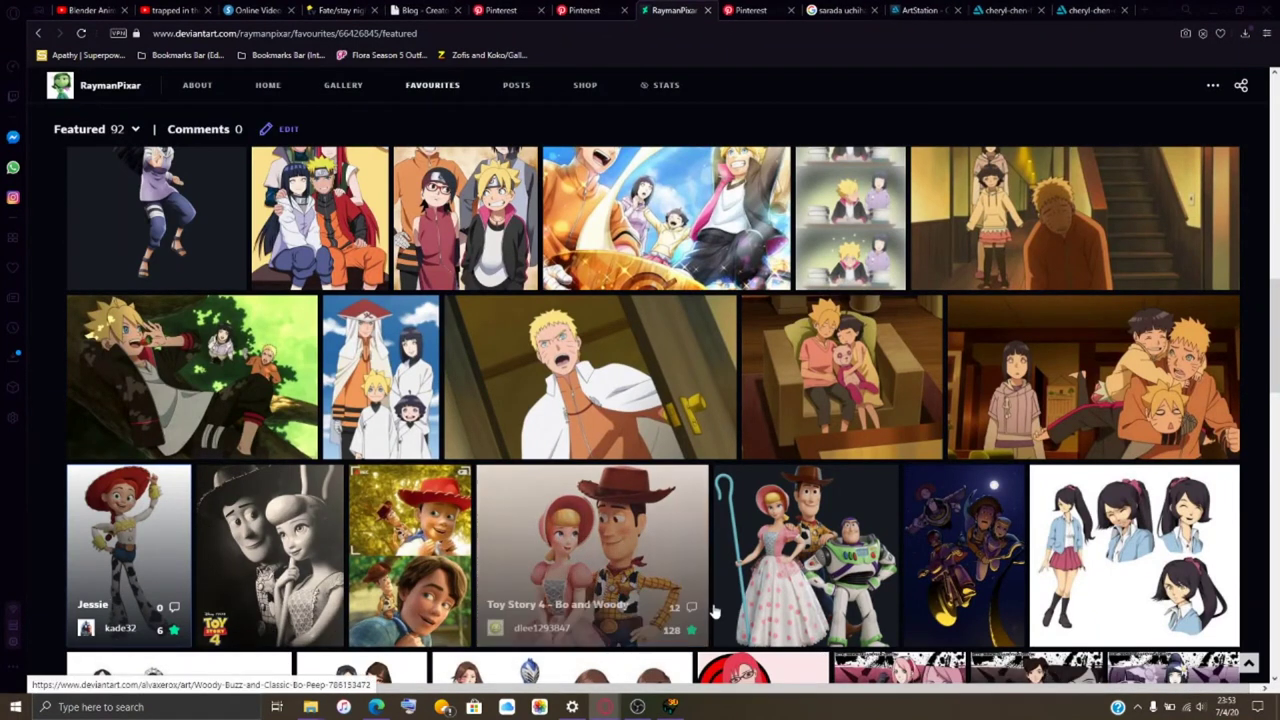
left_click(672, 708)
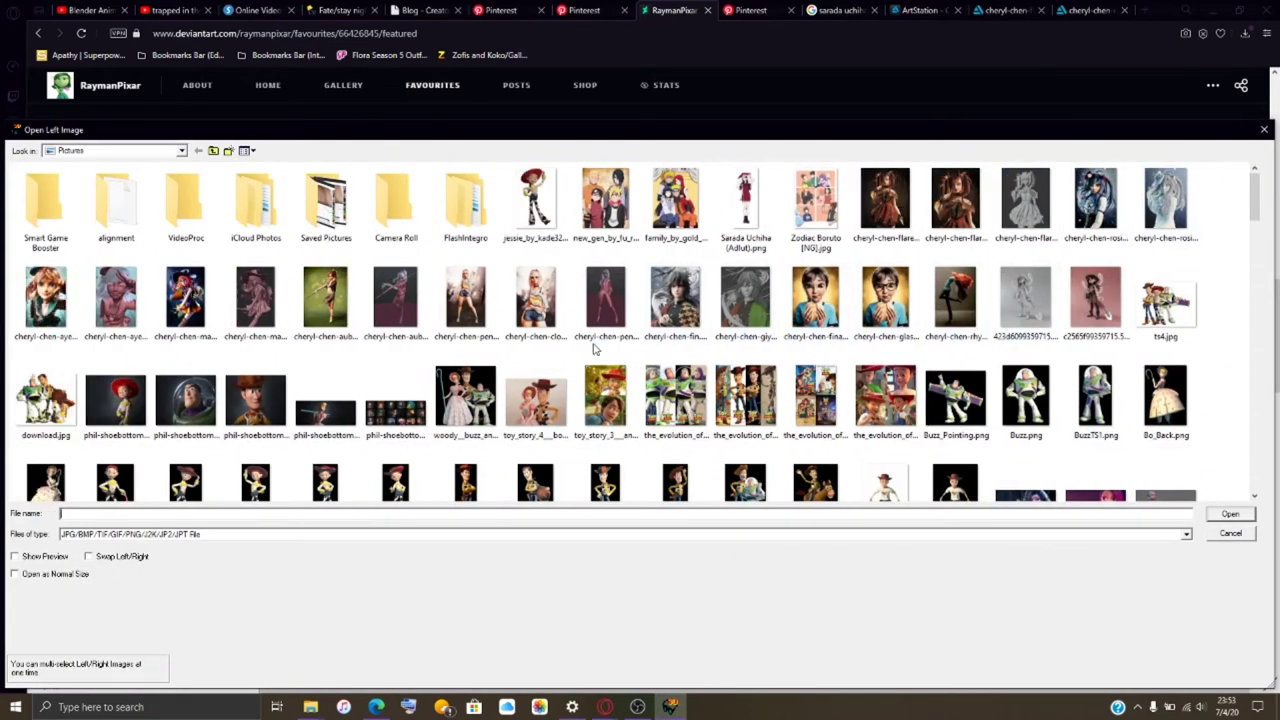
Switch to Opera and look through the Boruto and sarada Pinterest board for more artwork.
scroll(593, 348, "down", 2)
scroll(593, 348, "up", 2)
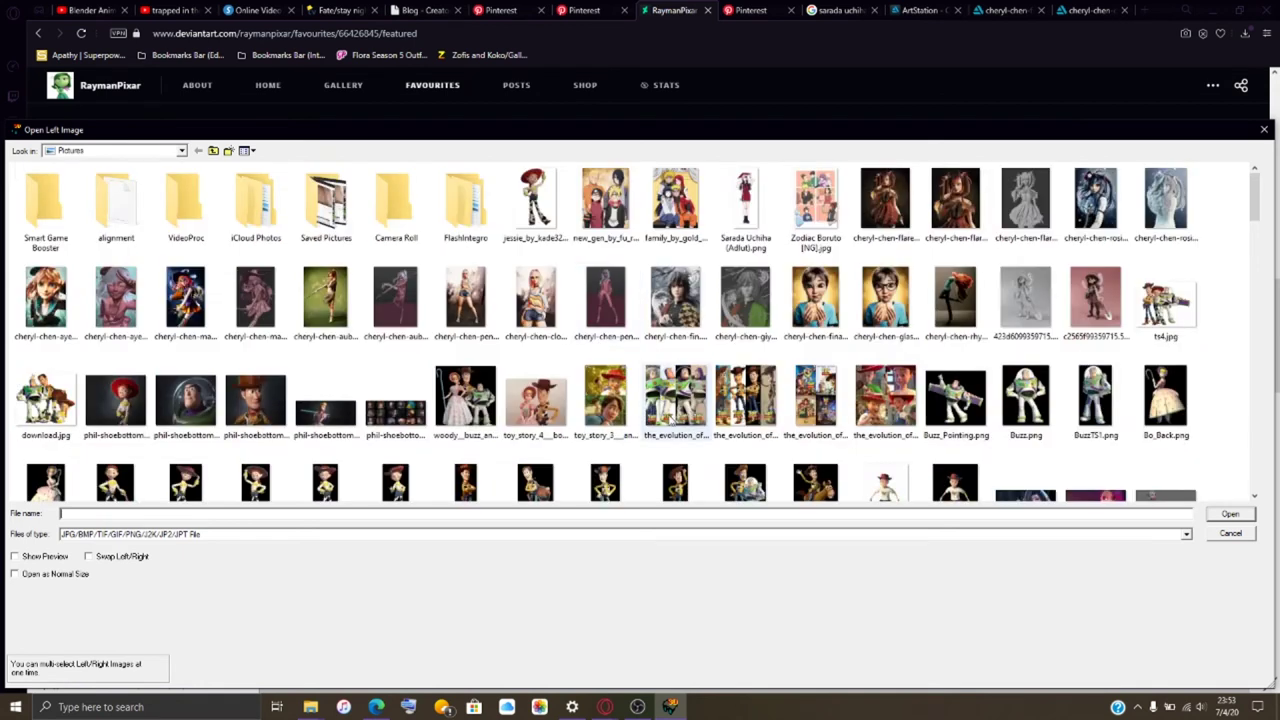
mouse_move(605, 707)
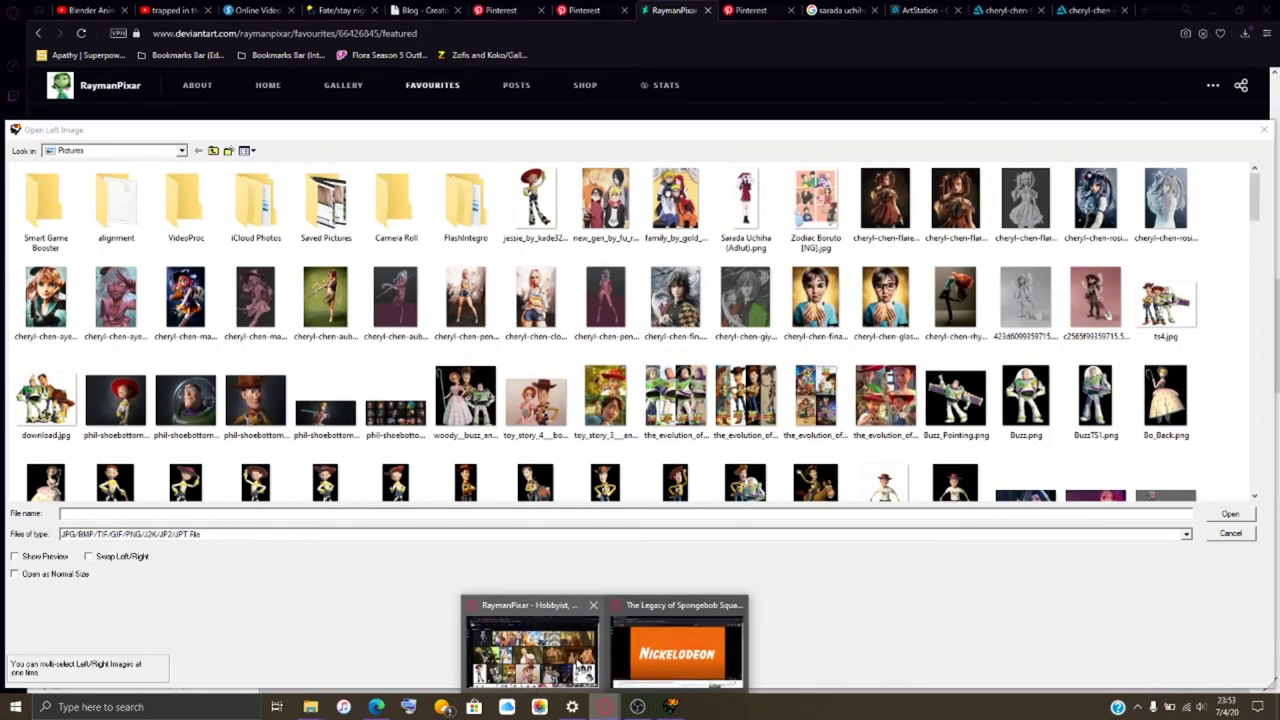
left_click(575, 659)
left_click(745, 10)
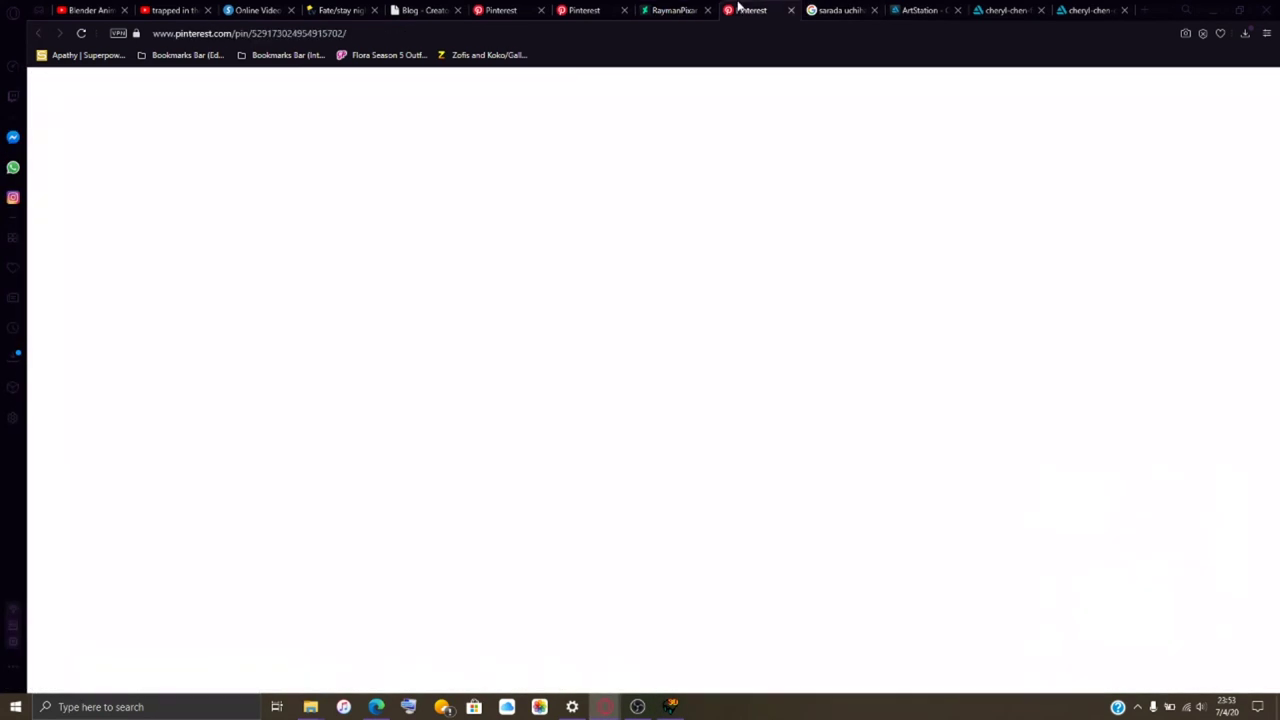
left_click(562, 10)
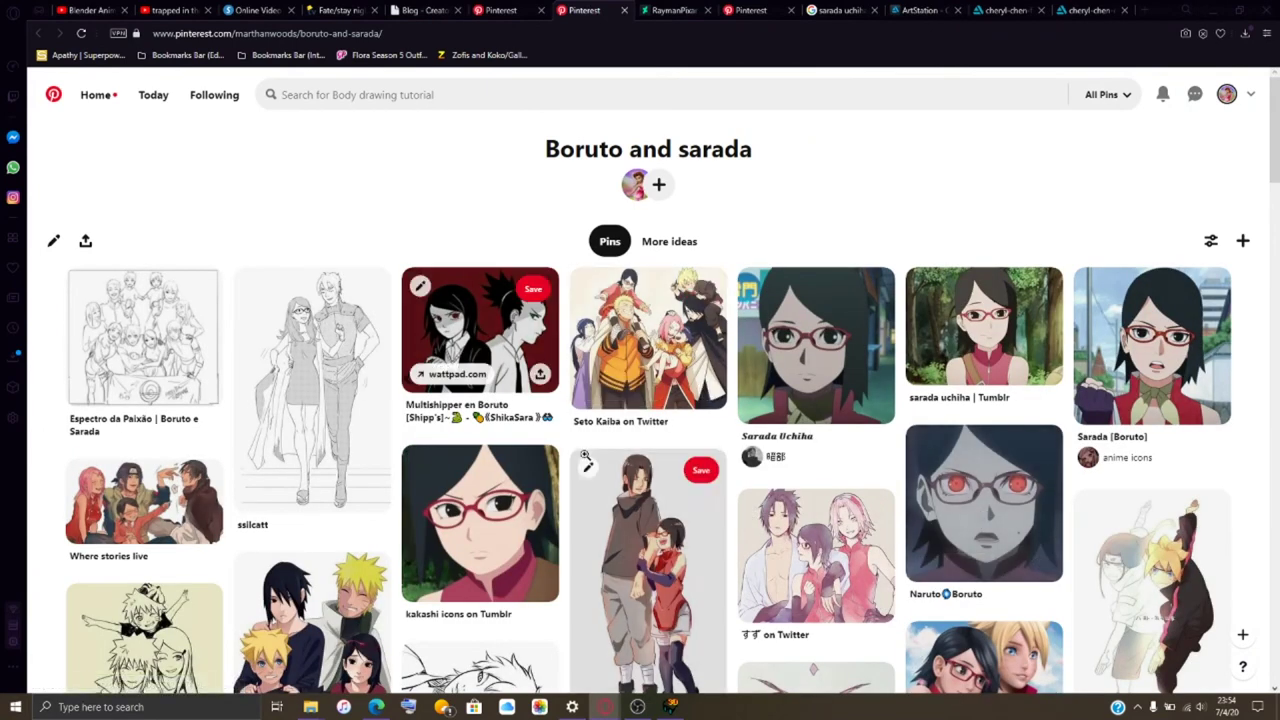
scroll(585, 460, "down", 15)
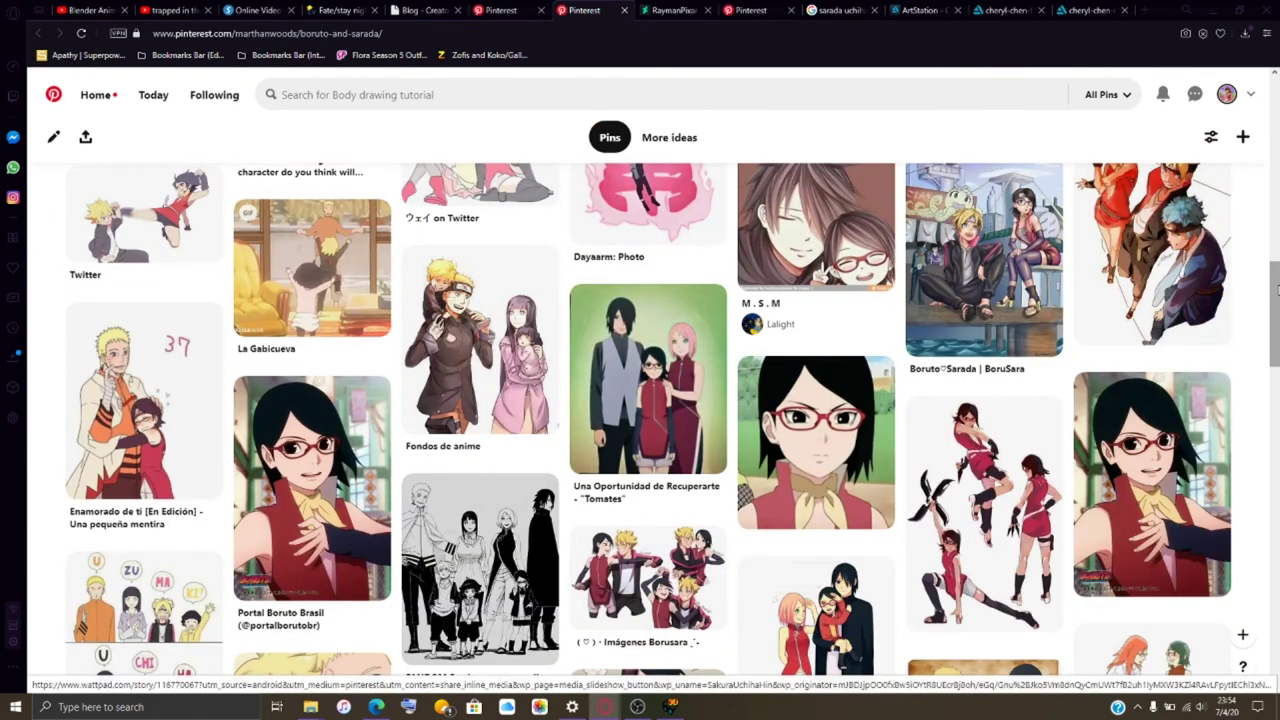
left_click_drag(1276, 297, 1276, 592)
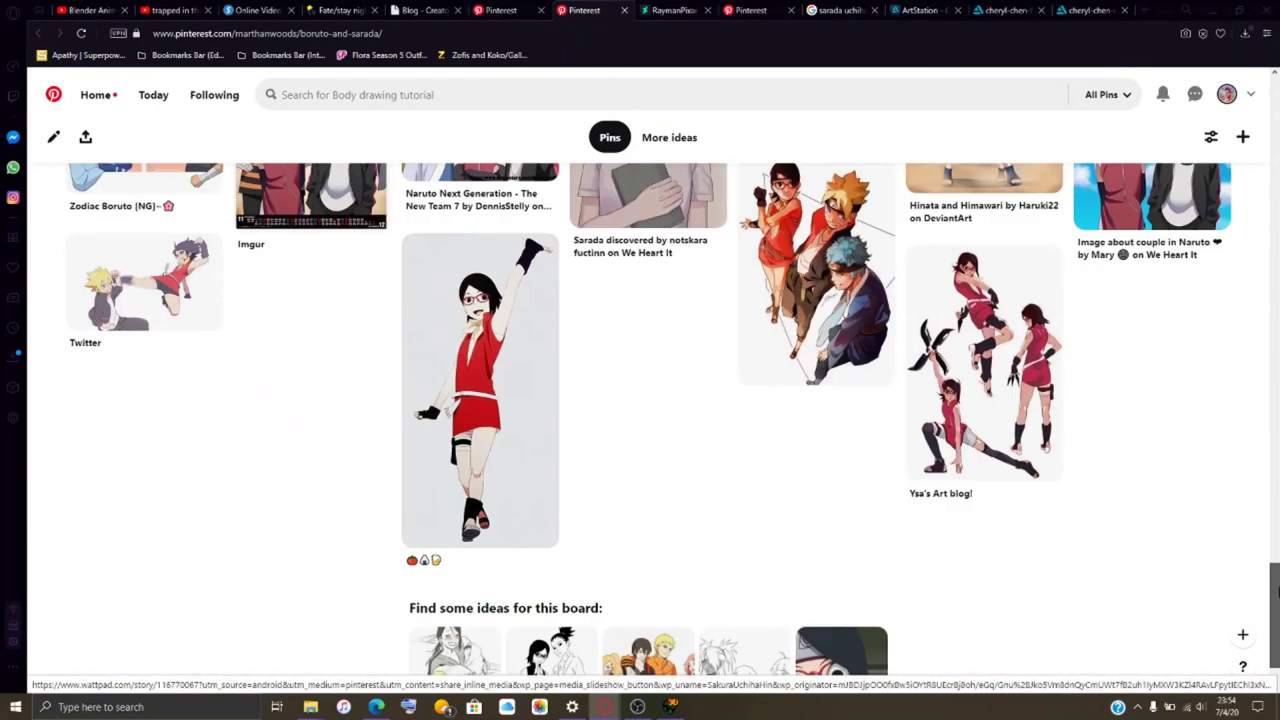
Open the Ysa's Art blog! pin, save its image in Pictures as Ysa's Art blog!.jpg, and switch back to StereoPhoto Maker.
middle_click(960, 364)
left_click(628, 9)
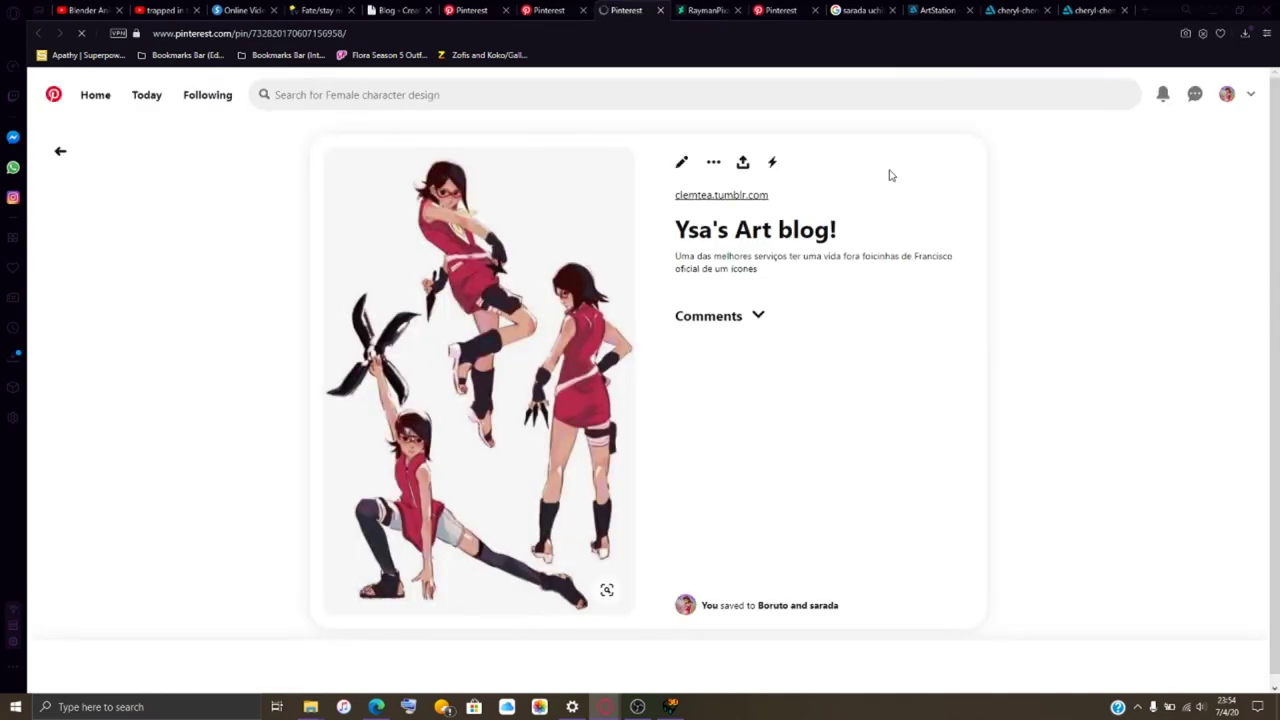
left_click(712, 163)
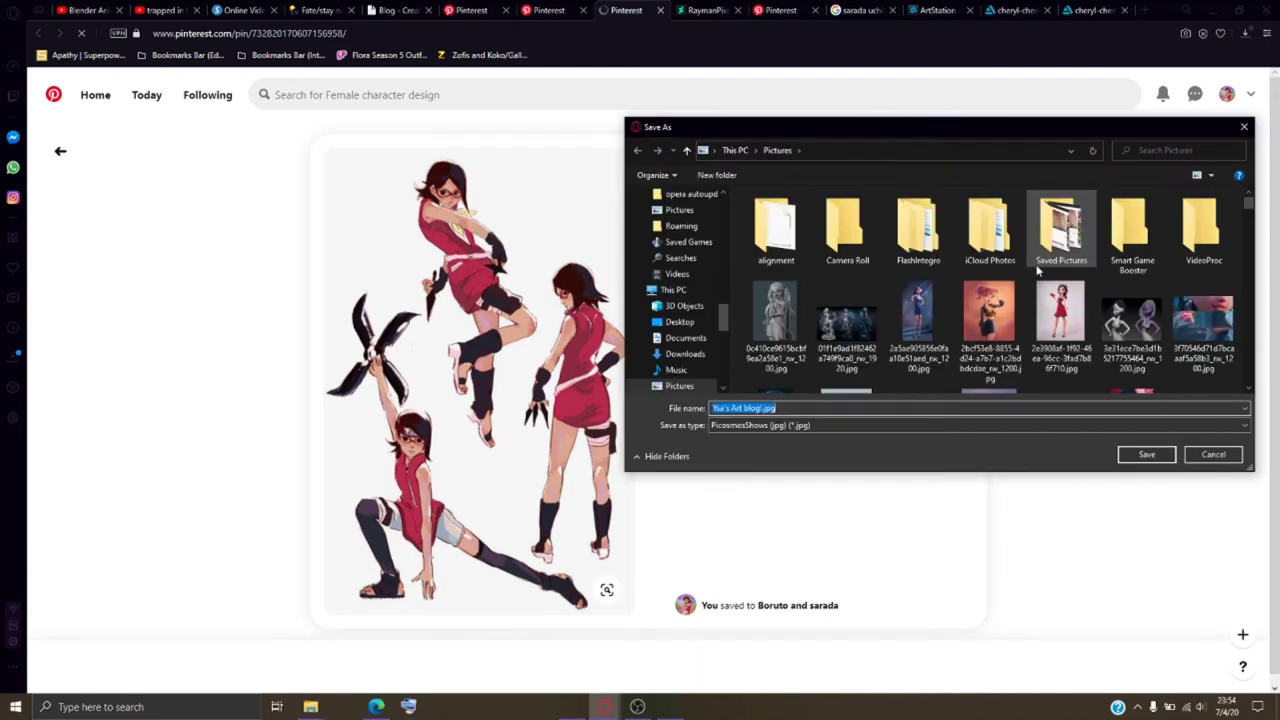
left_click(1147, 456)
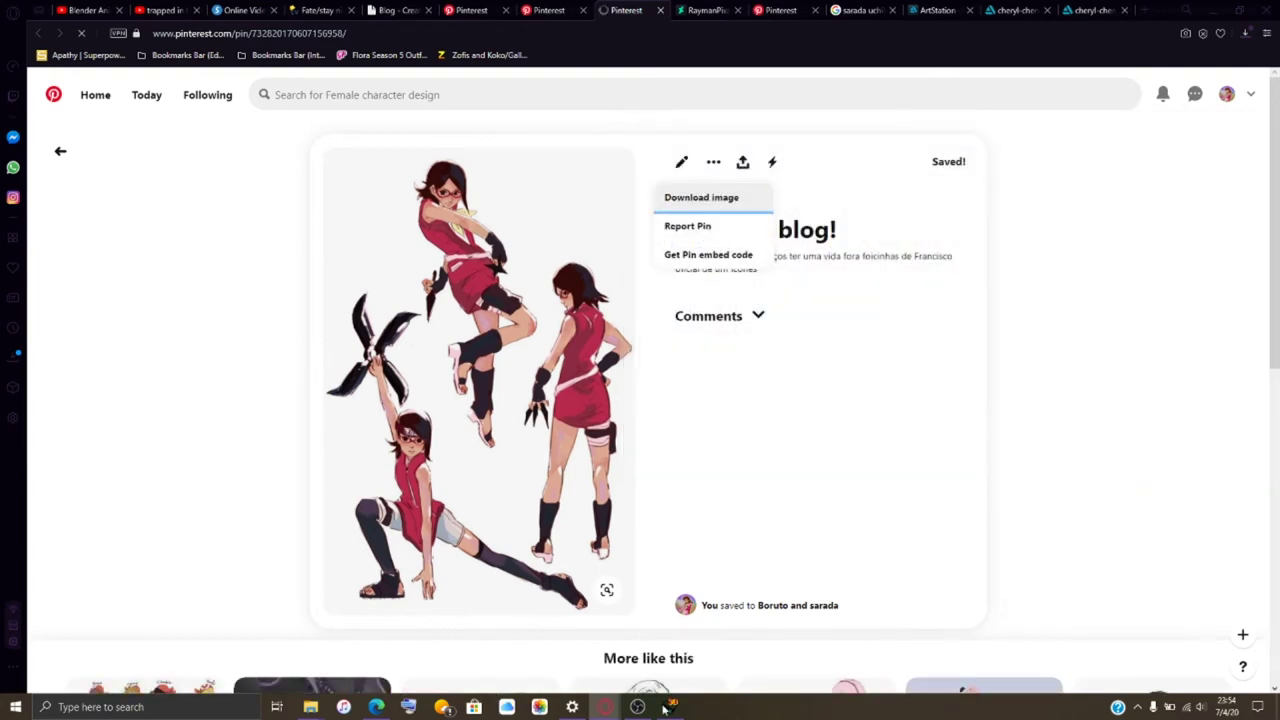
left_click(667, 707)
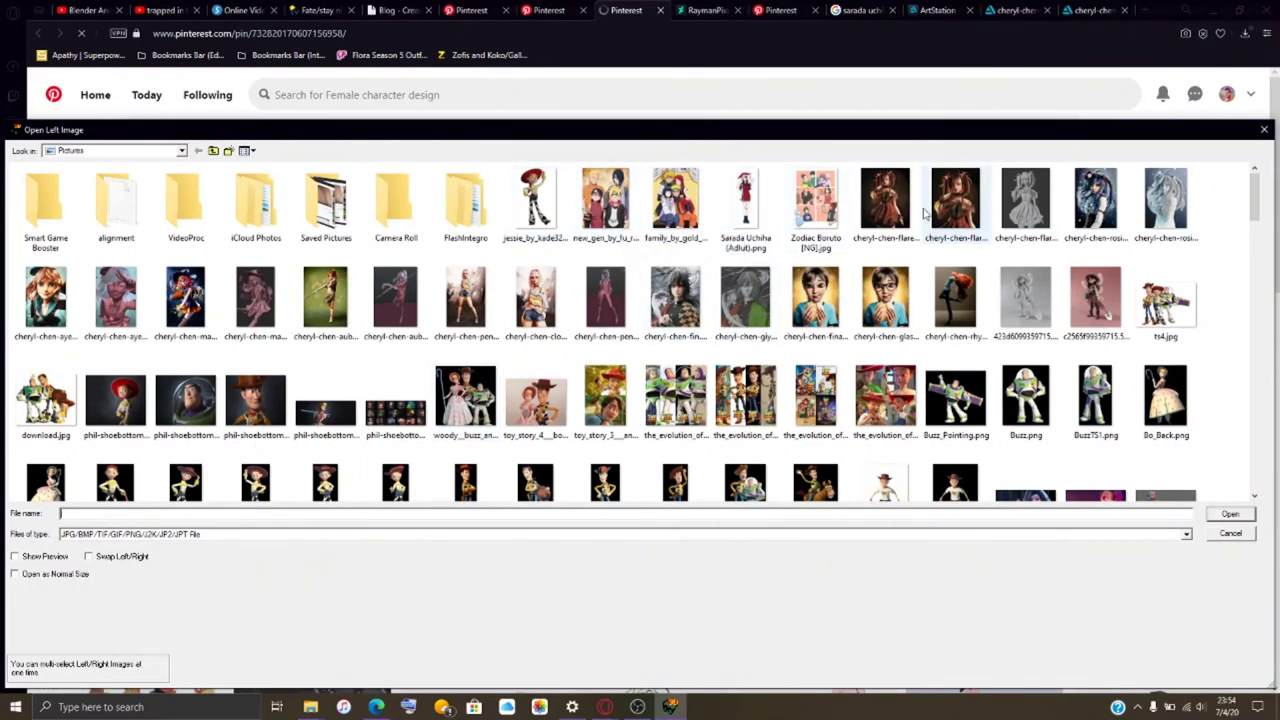
Load cheryl-chen-rosie-clay.jpg from Pictures as both the left and the right image.
left_click(1166, 205)
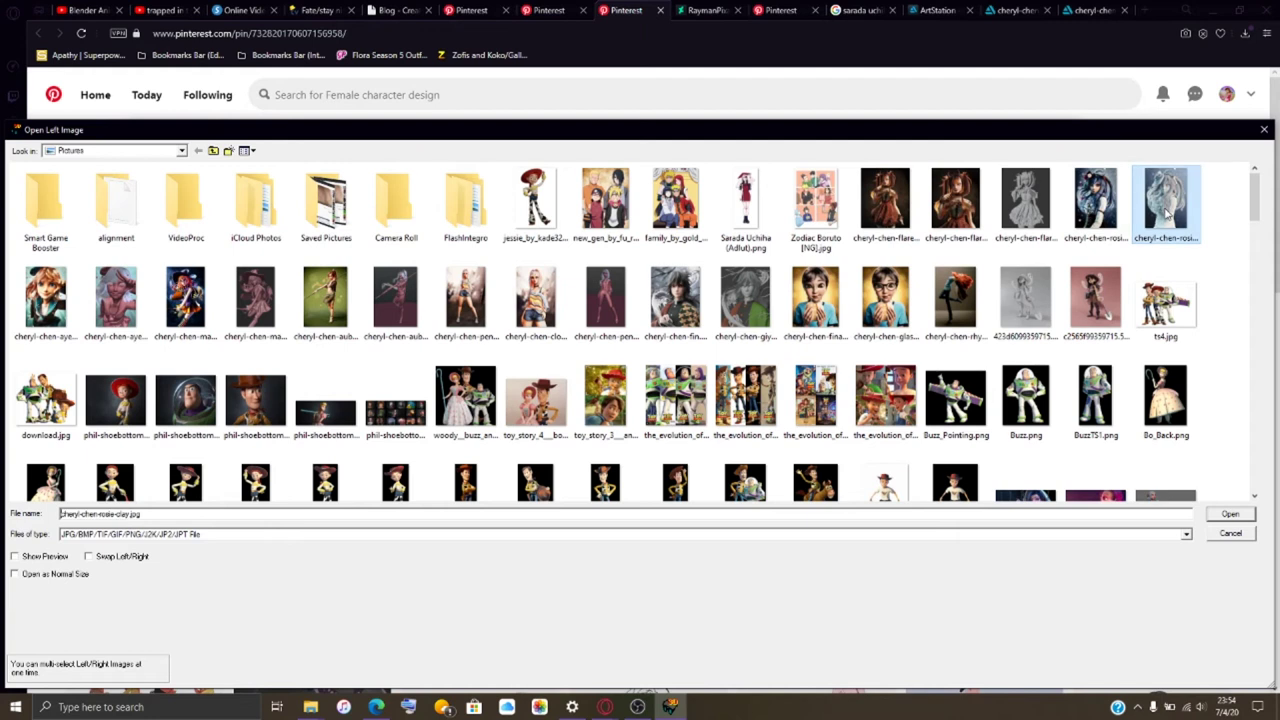
left_click(1230, 514)
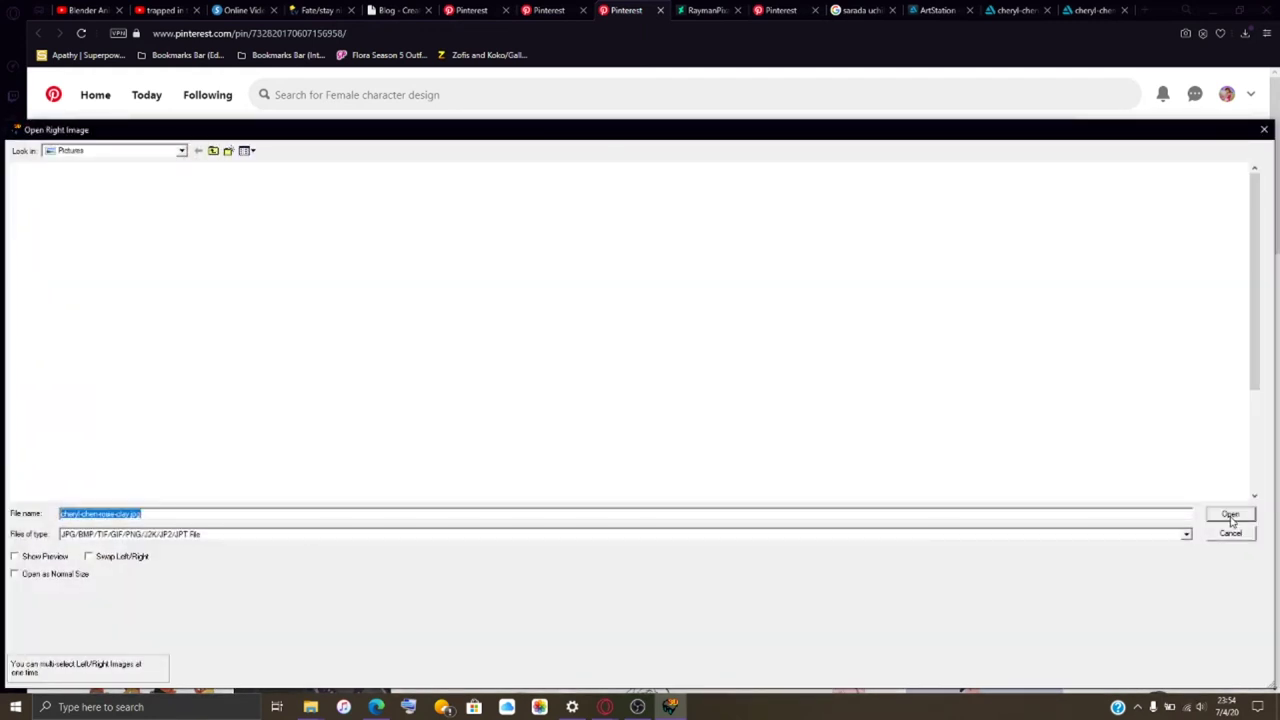
left_click(1230, 514)
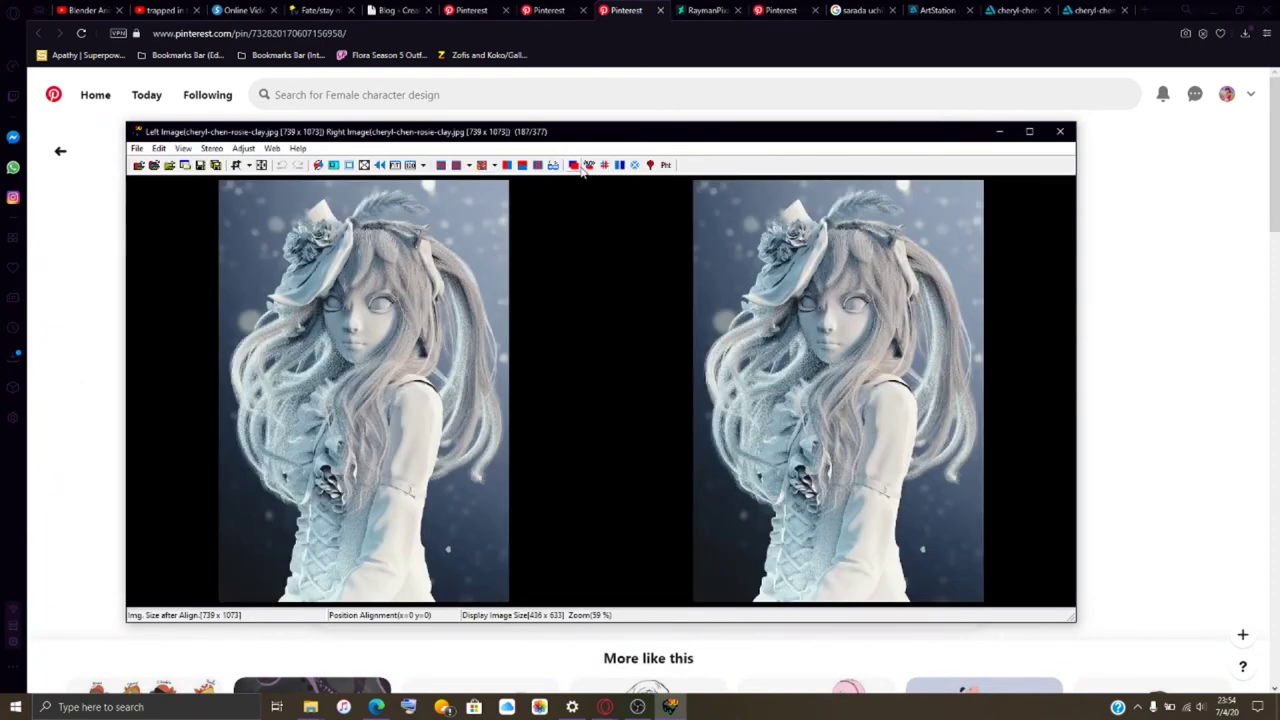
Switch to the three-image stereo layout and apply Easy Adjustment with barrel distortion of 53.6 for the left and 35.4 for the right image.
left_click(211, 148)
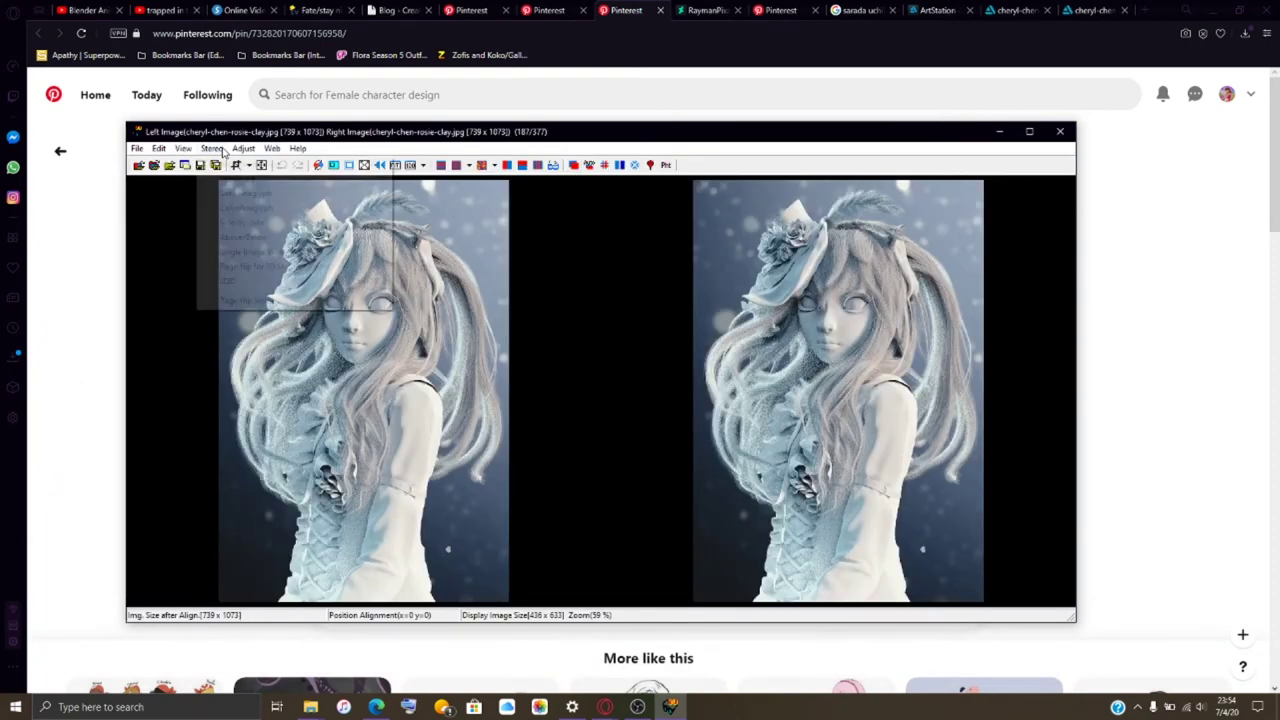
left_click(232, 166)
left_click(574, 166)
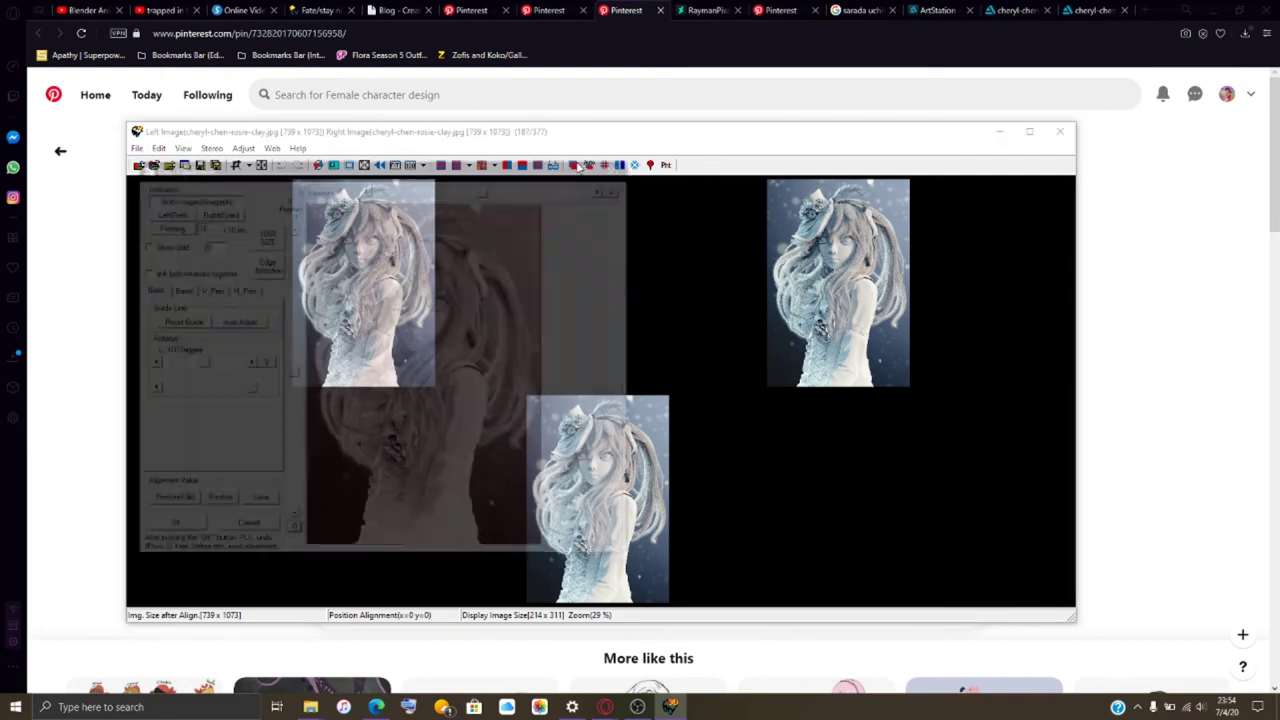
left_click(178, 289)
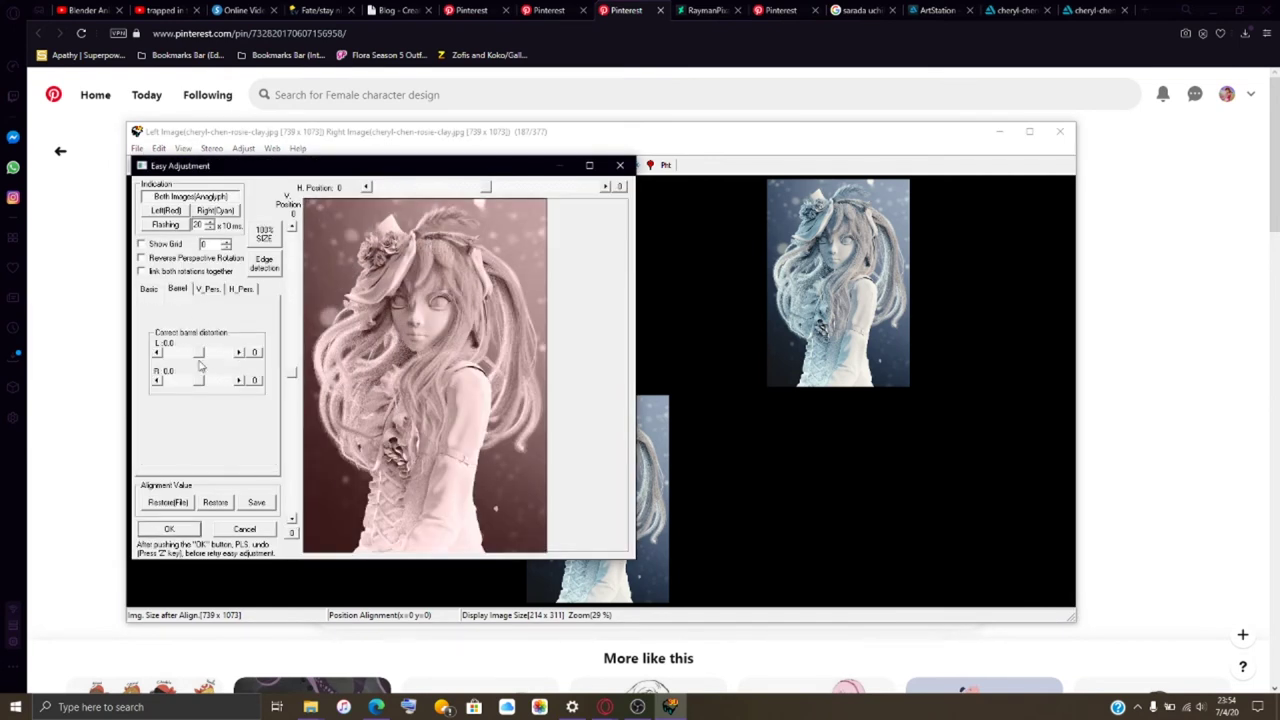
left_click_drag(200, 357, 213, 391)
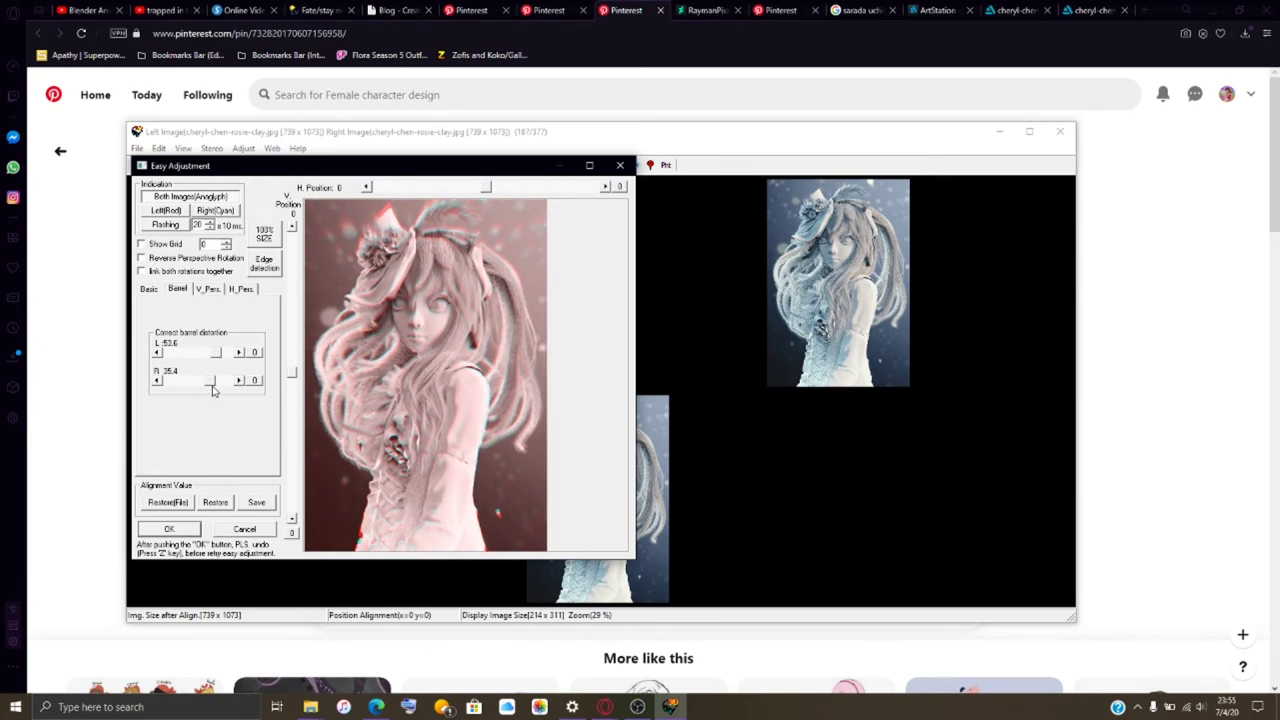
left_click(180, 530)
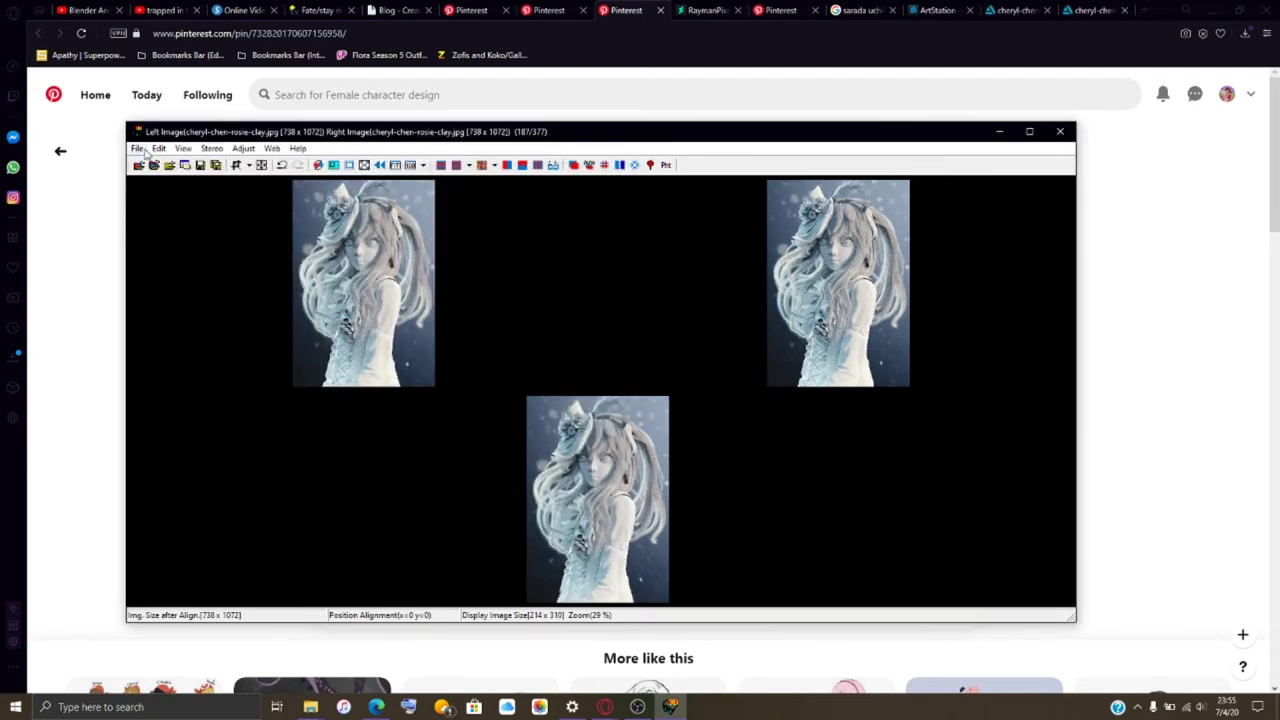
Save the stereo pair as the MPO file HNI_0368.mpo in the 100NIN03 folder.
left_click(138, 149)
left_click(188, 251)
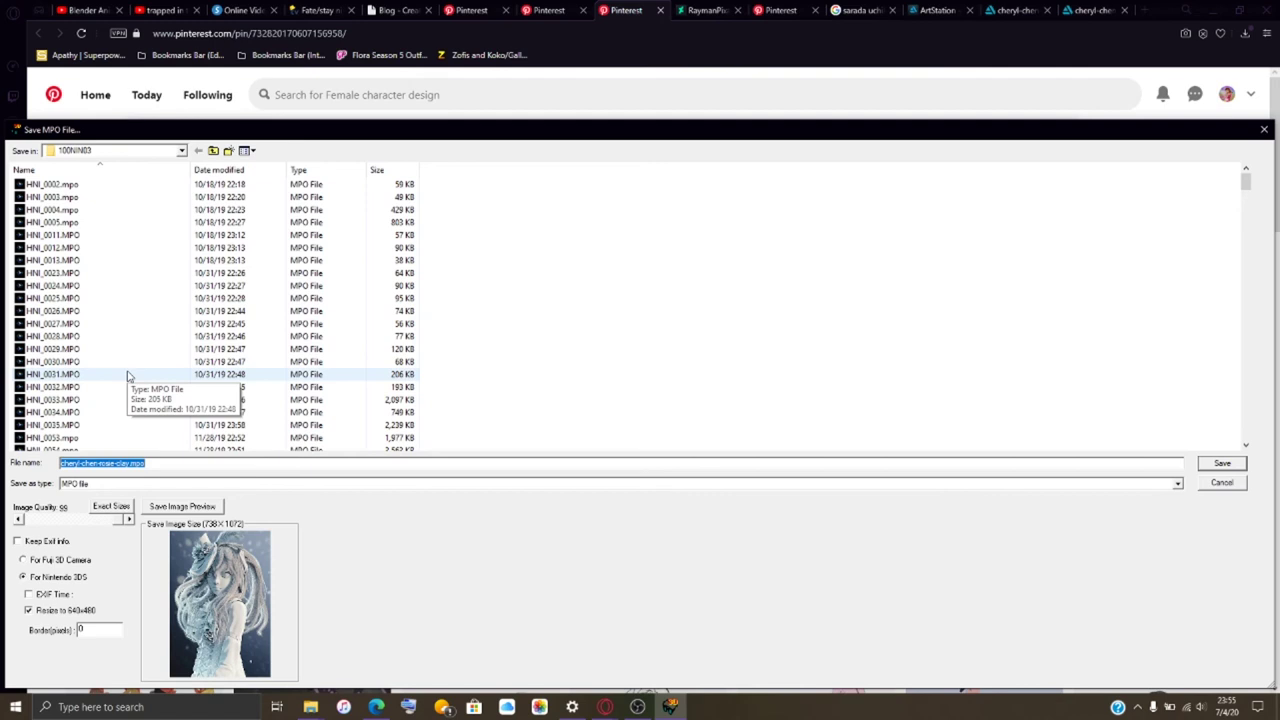
scroll(100, 400, "down", 20)
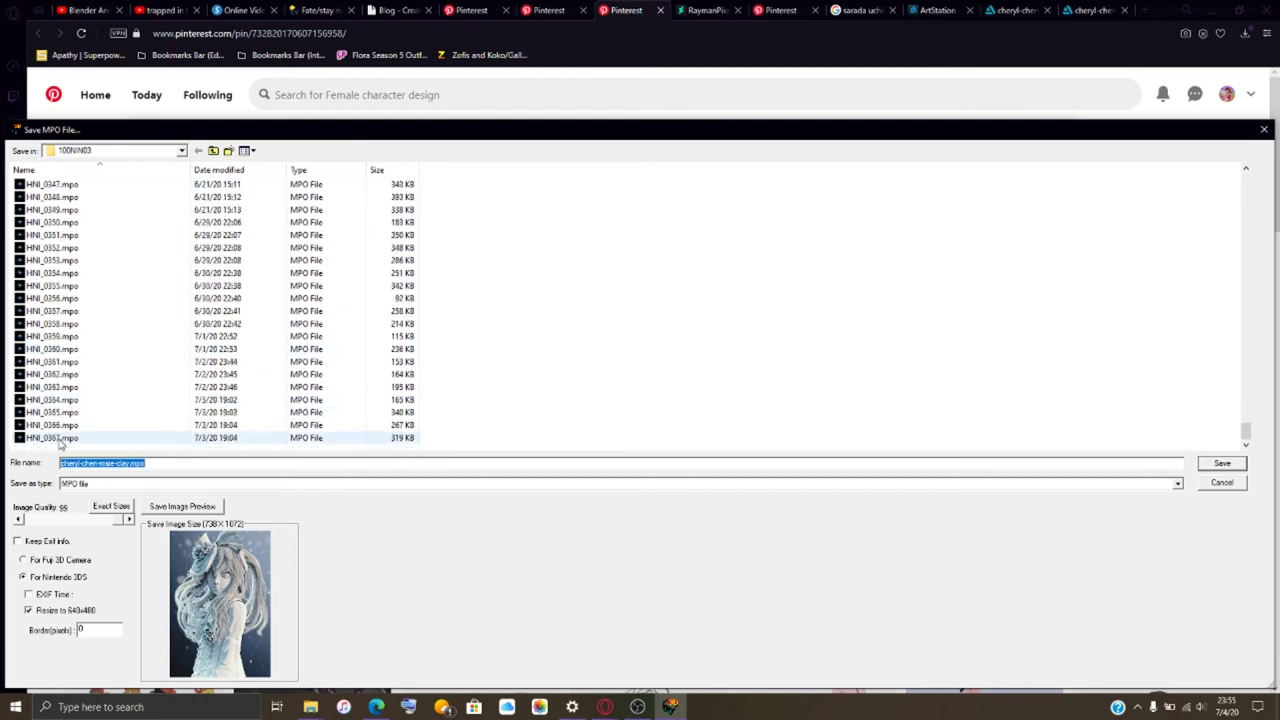
left_click(60, 438)
left_click(93, 463)
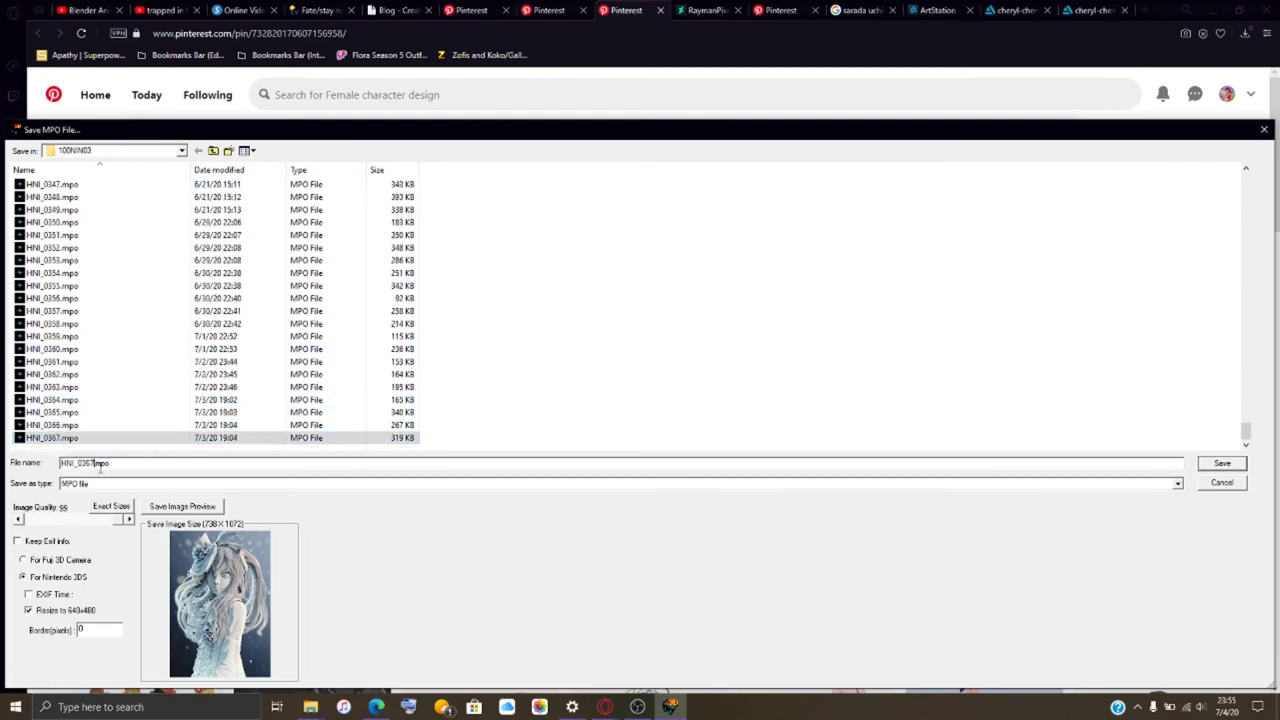
key("Return")
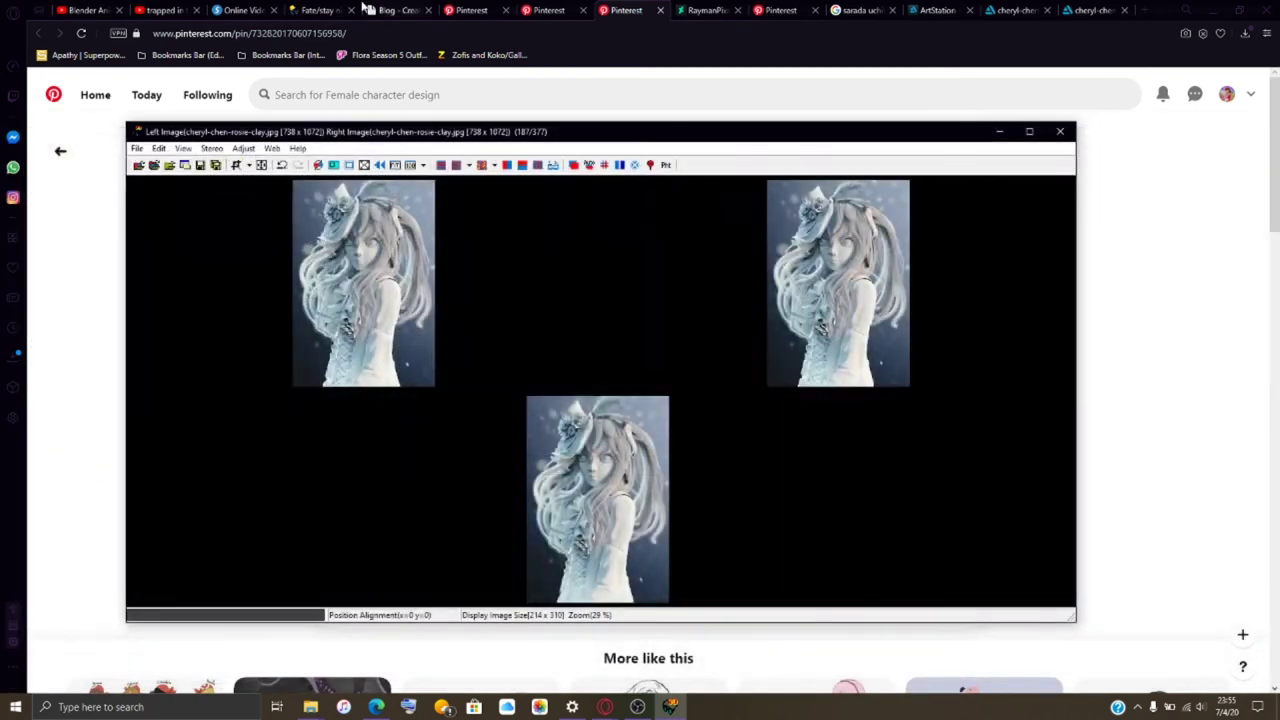
left_click(154, 165)
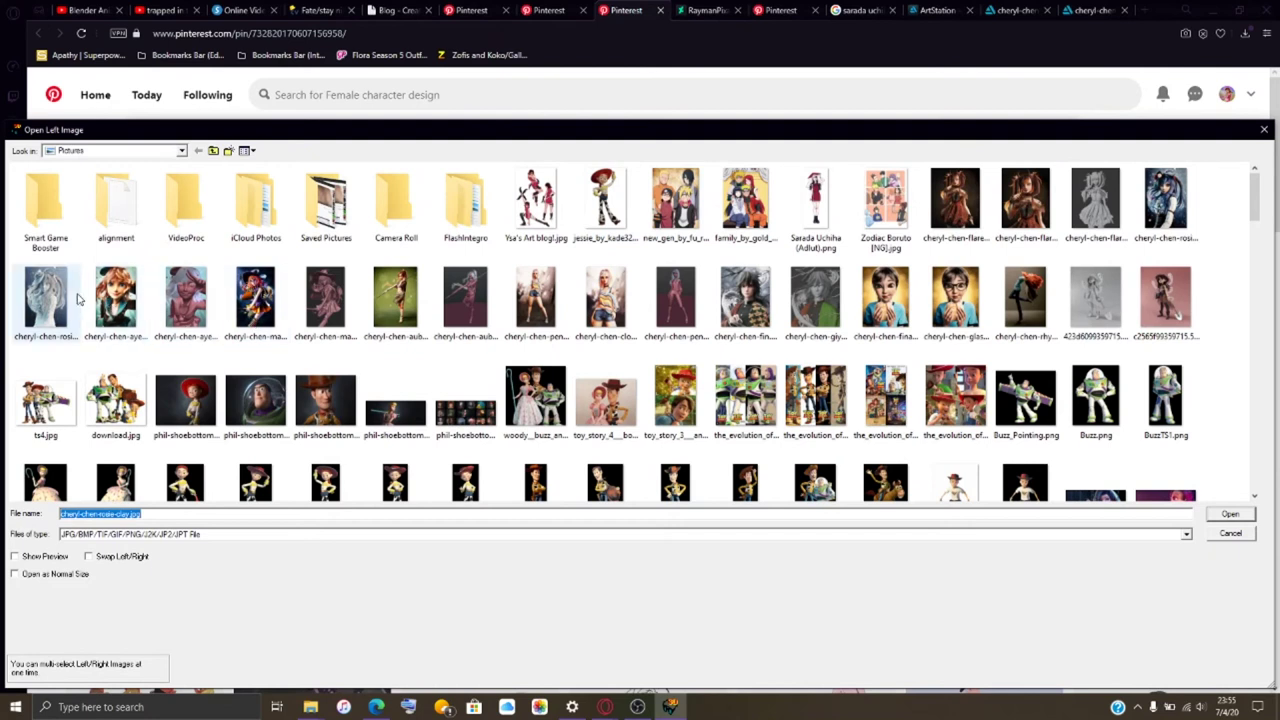
left_click(1186, 206)
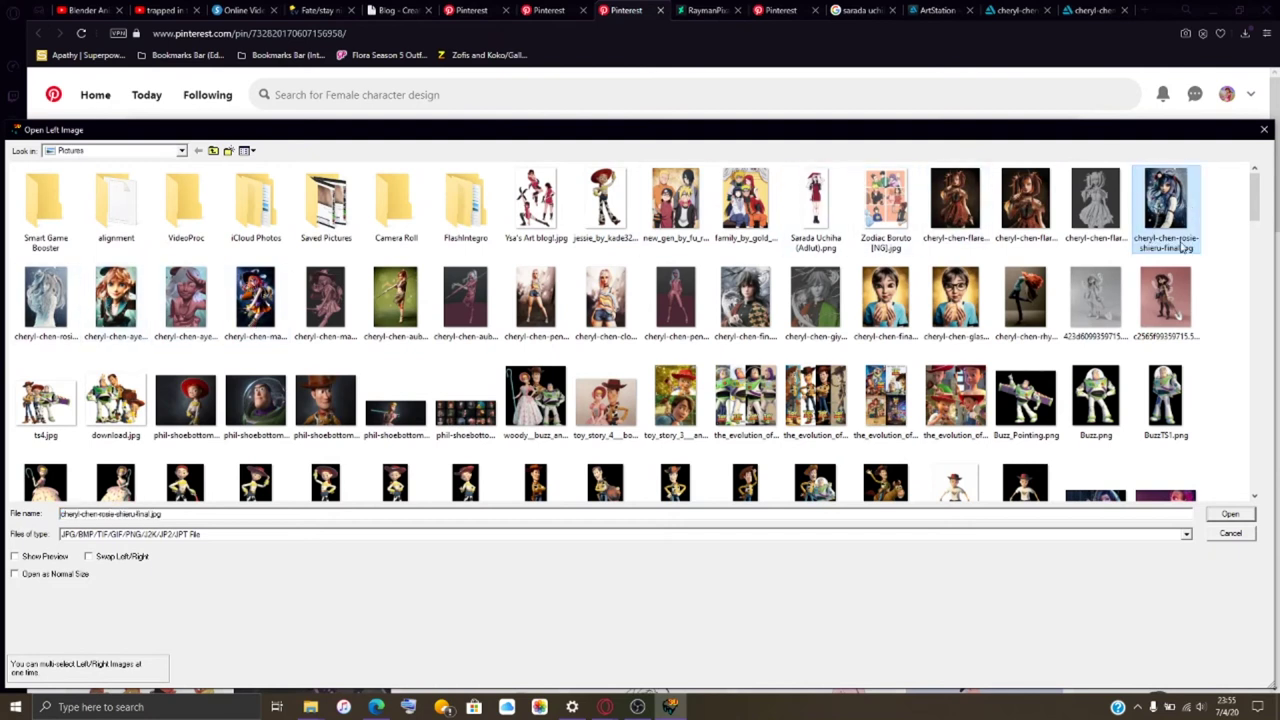
left_click(1230, 513)
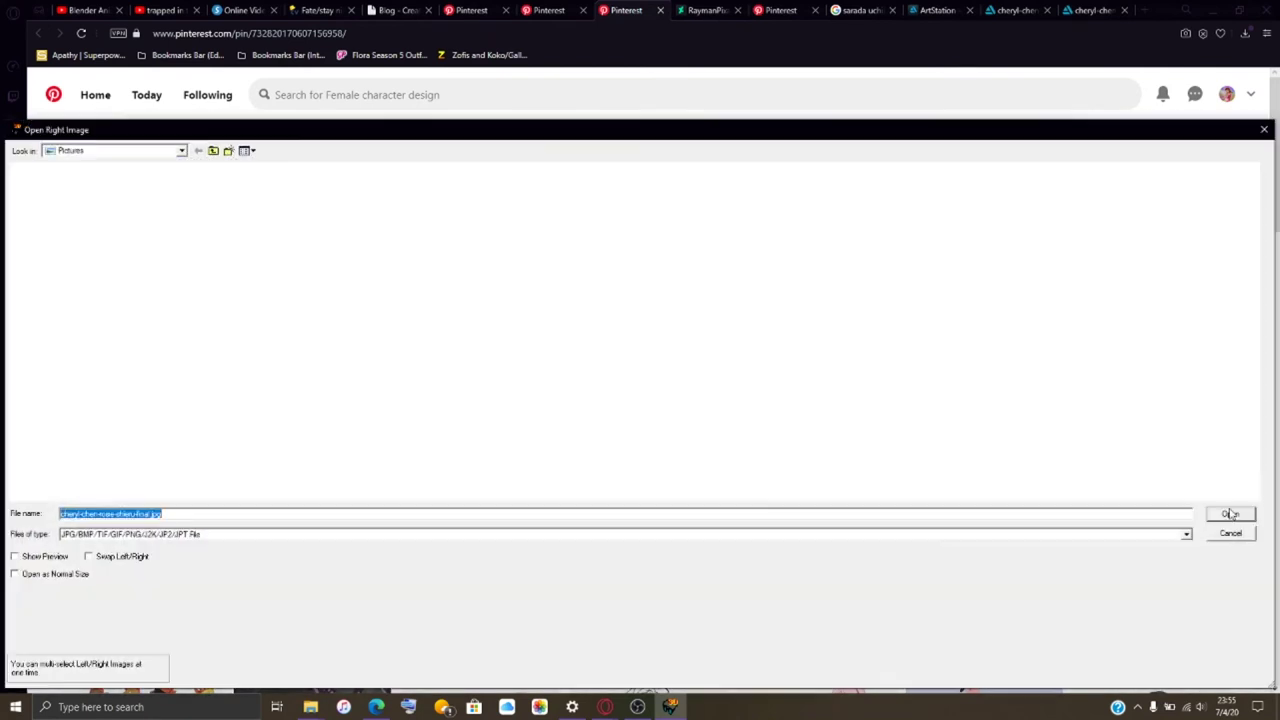
left_click(1230, 513)
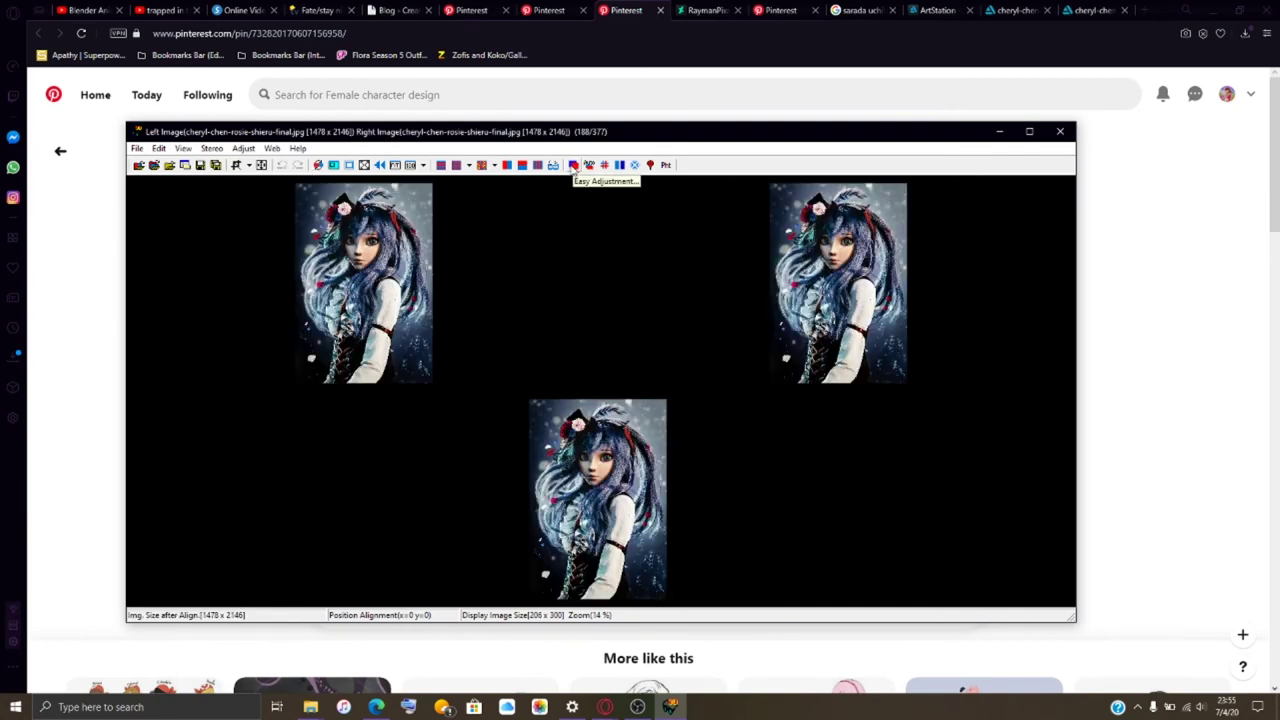
Apply Easy Adjustment with barrel distortion of 25.3 for the left and 47.5 for the right image.
left_click(573, 166)
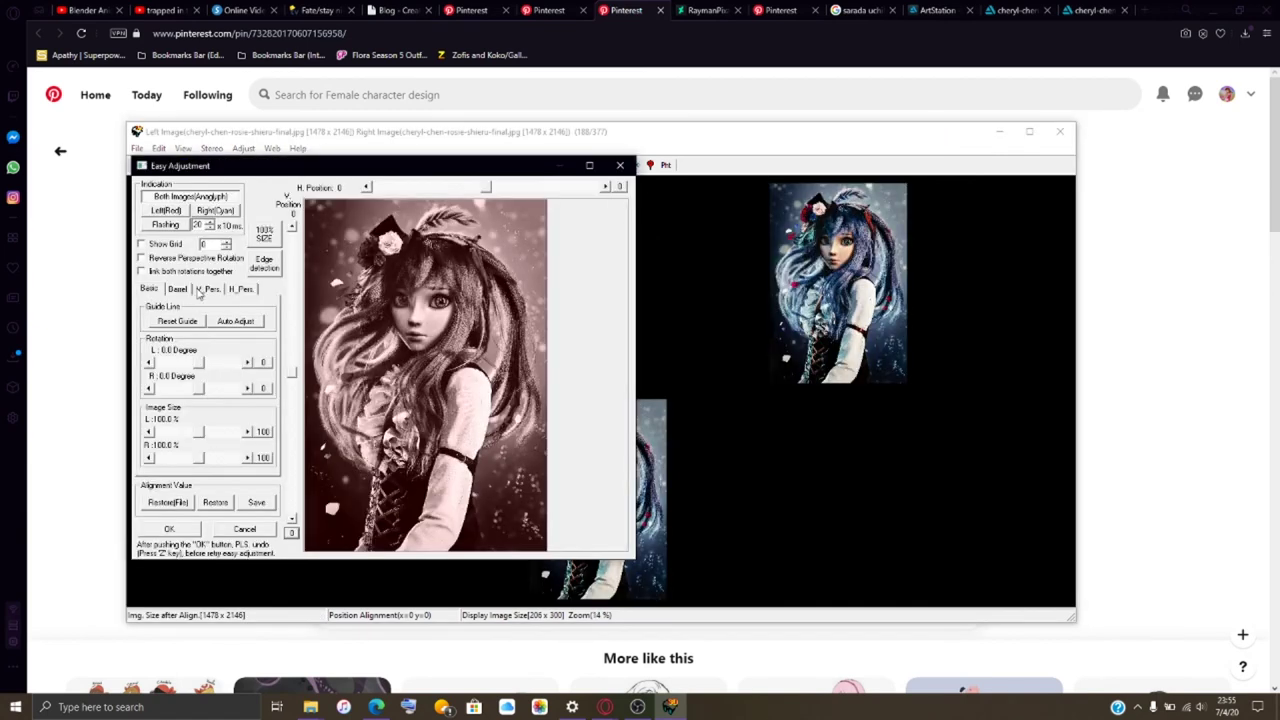
left_click(203, 289)
left_click(180, 289)
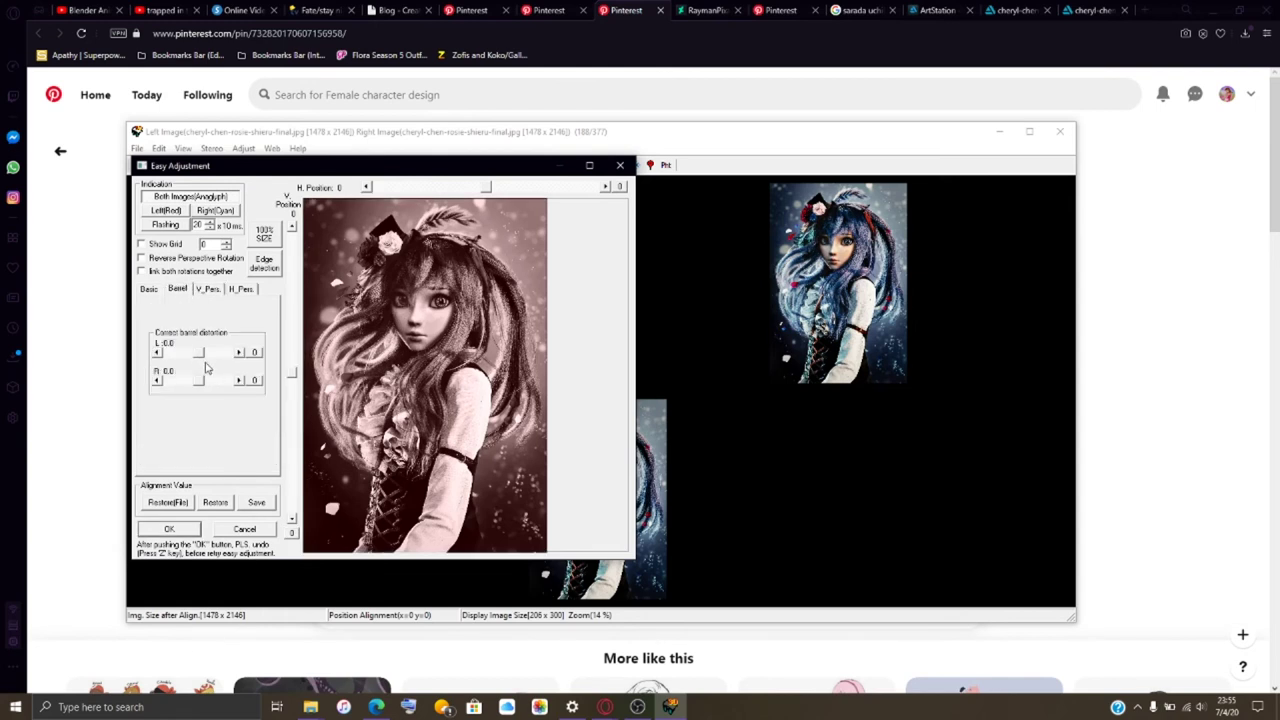
mouse_move(203, 386)
left_mouse_down()
mouse_move(216, 387)
mouse_move(210, 362)
left_mouse_up()
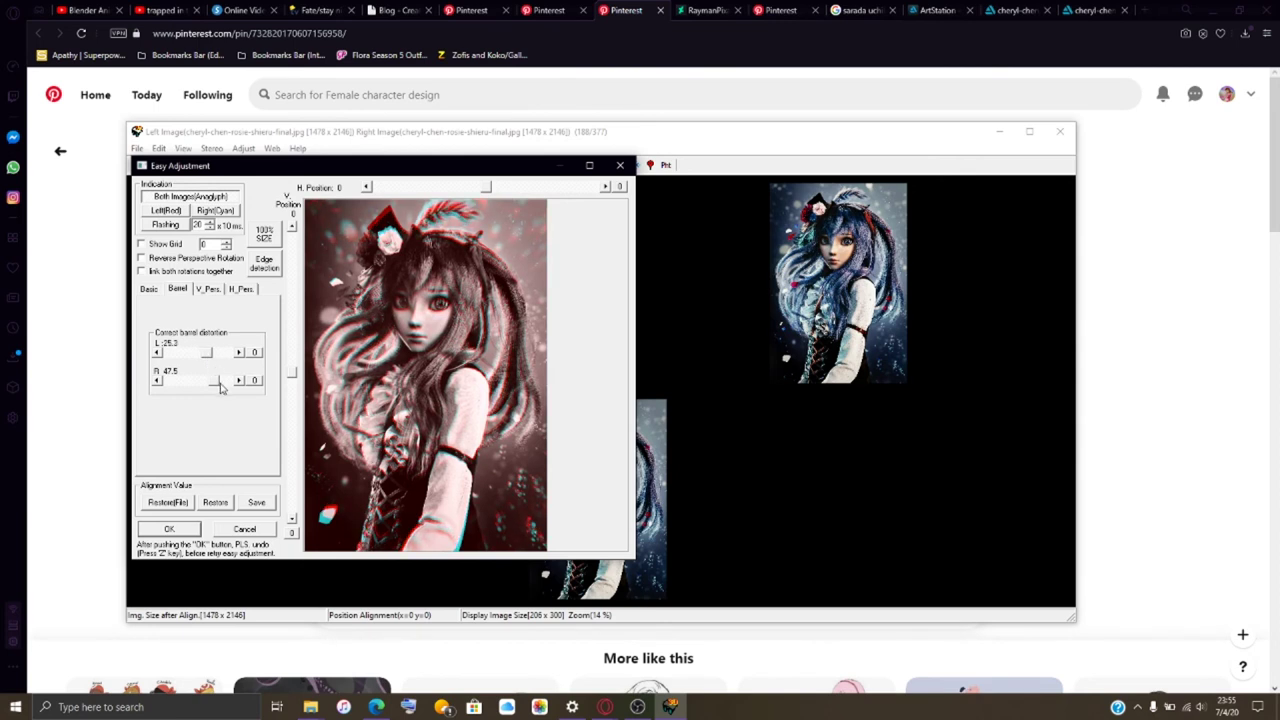
left_click(175, 534)
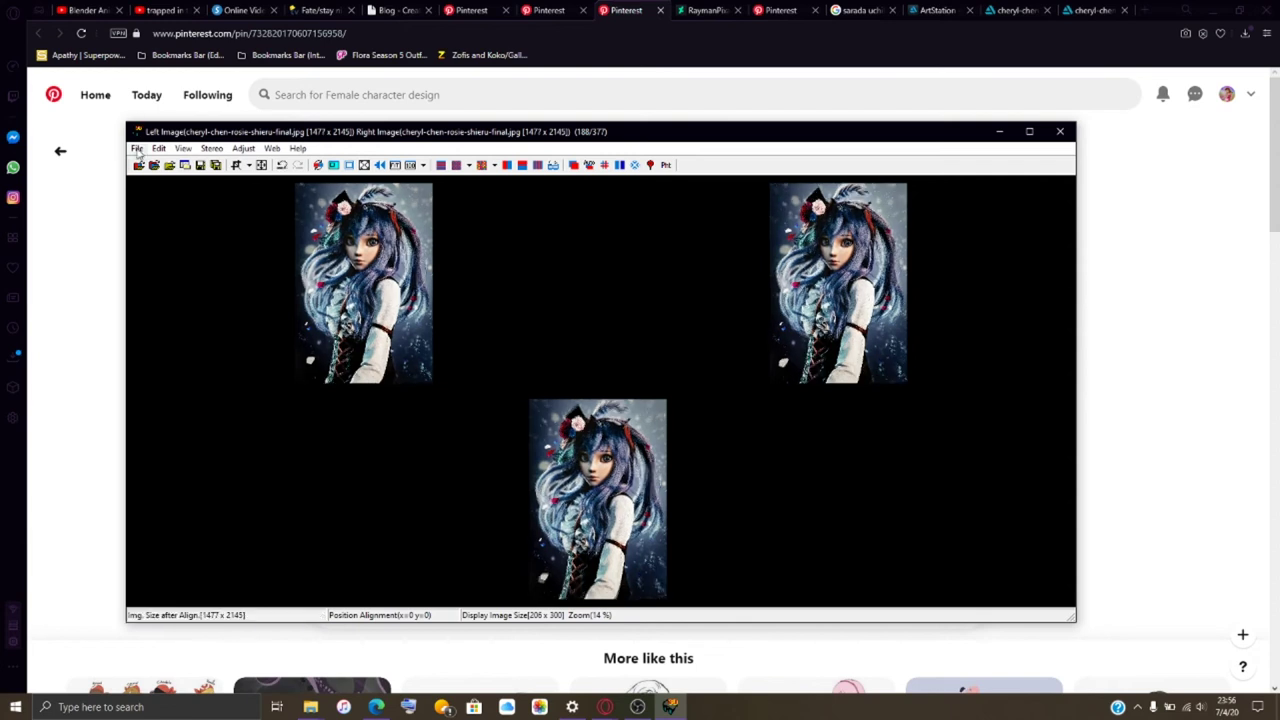
Save the adjusted stereo pair as the MPO file HNI_0369.mpo in the 100NIN03 folder.
left_click(137, 148)
left_click(199, 252)
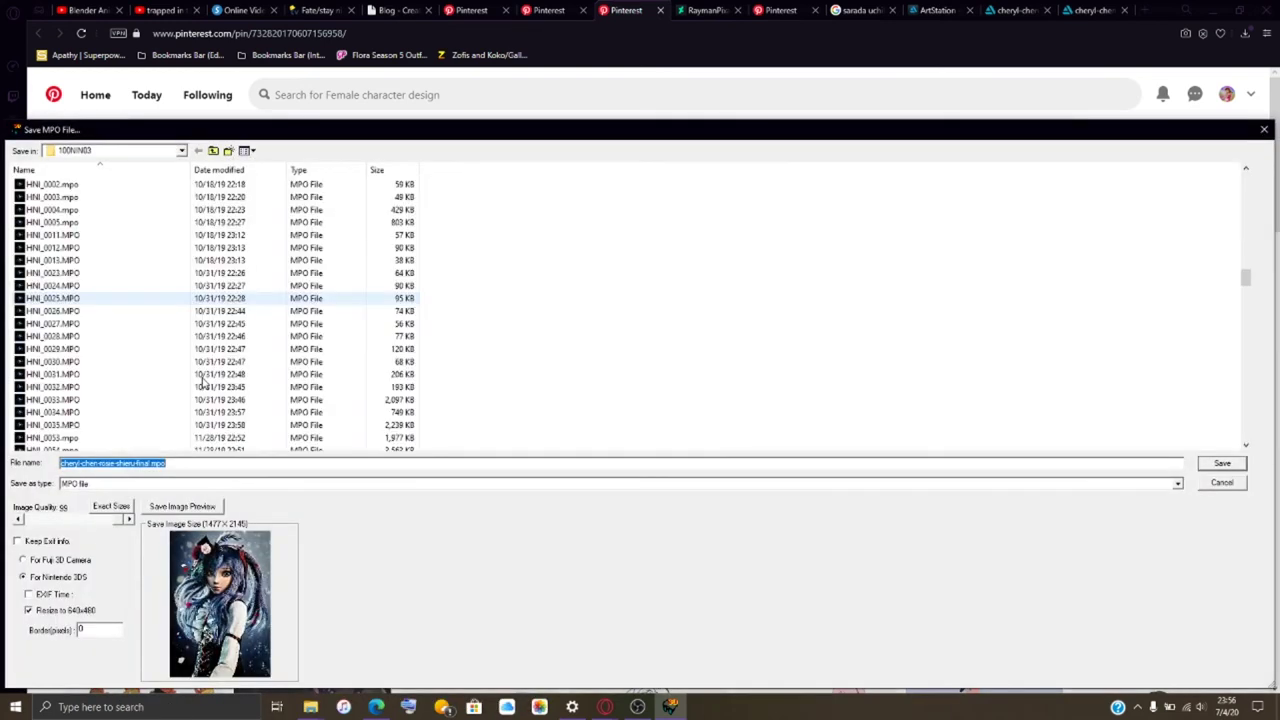
scroll(194, 400, "down", 10)
left_click(100, 438)
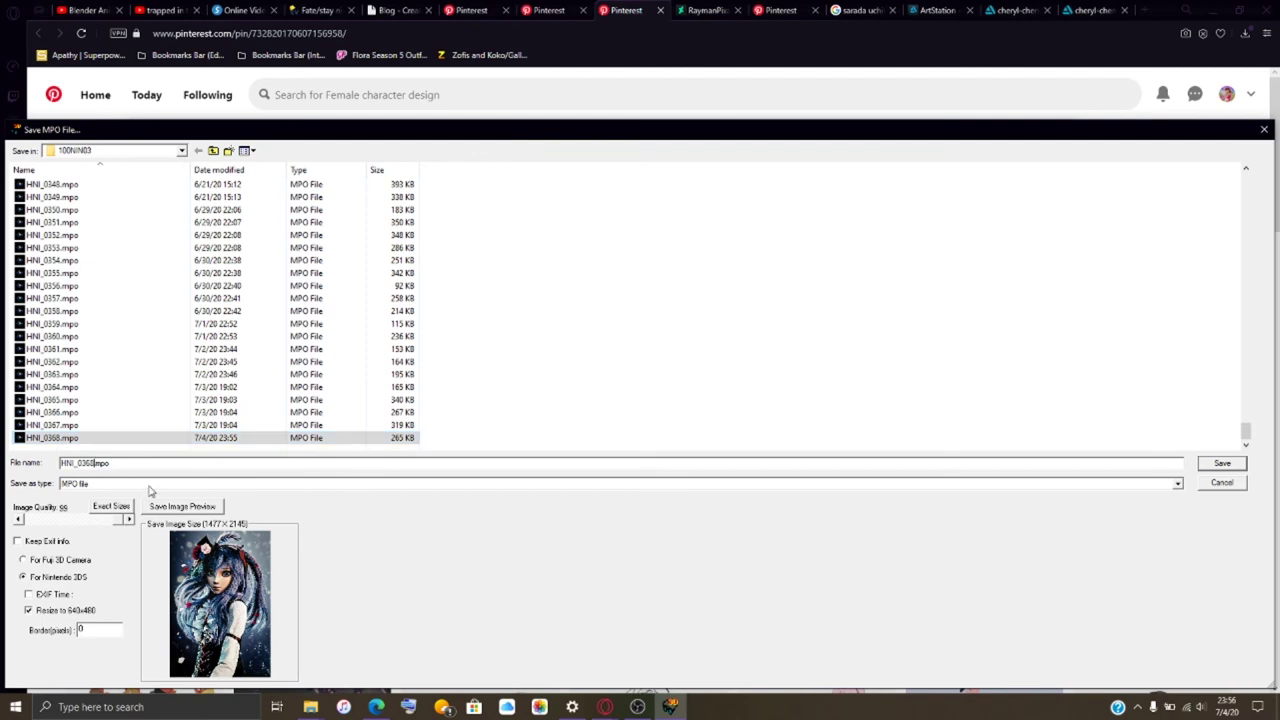
key("Return")
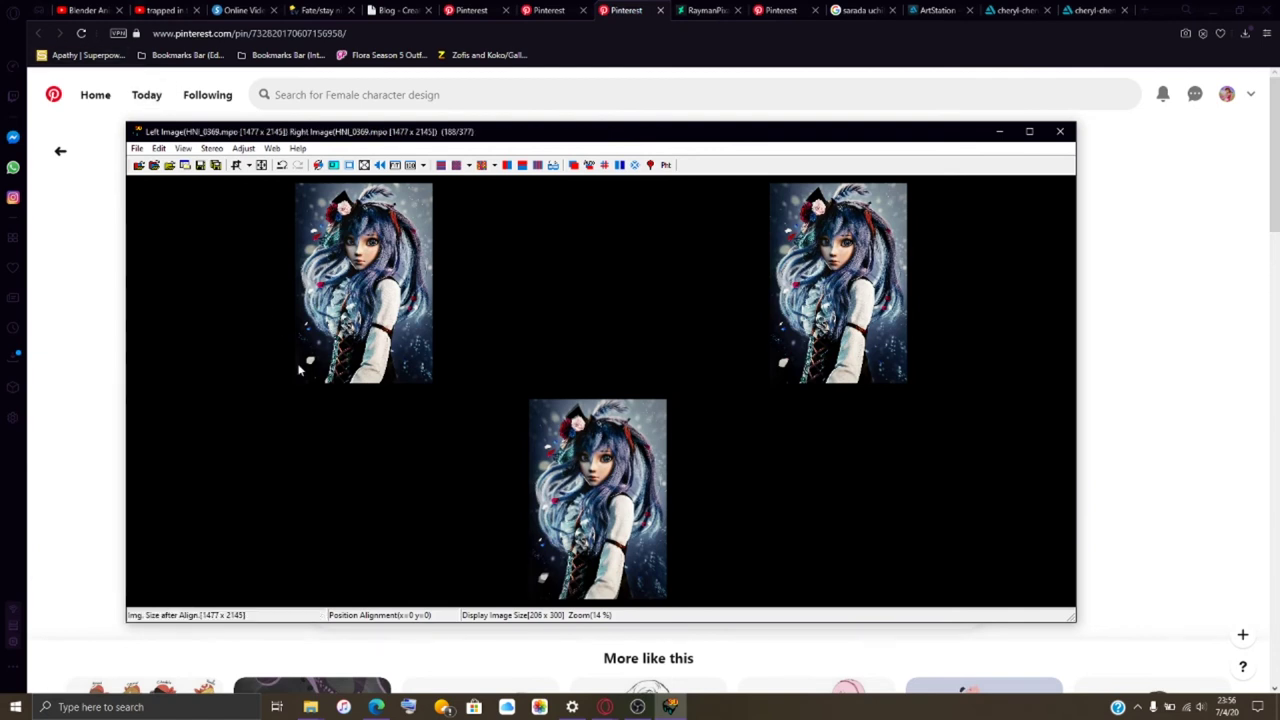
left_click(154, 165)
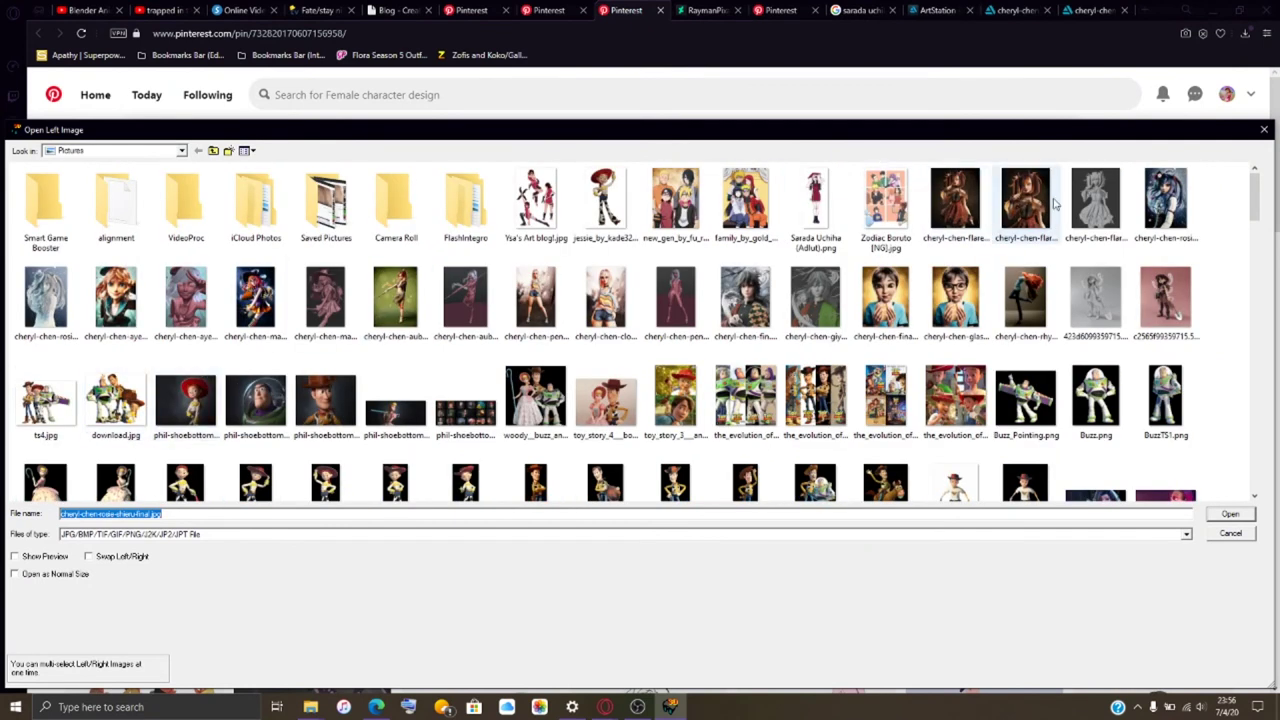
left_click(1095, 205)
left_click(1220, 516)
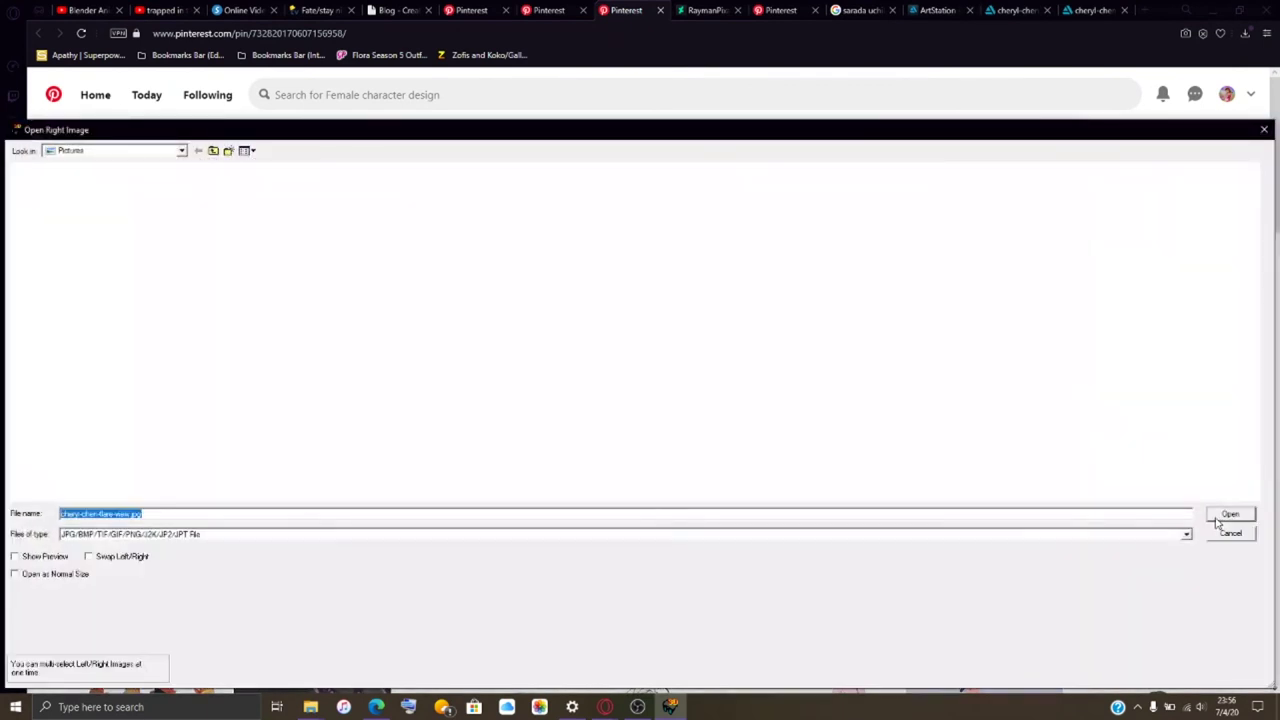
left_click(1218, 516)
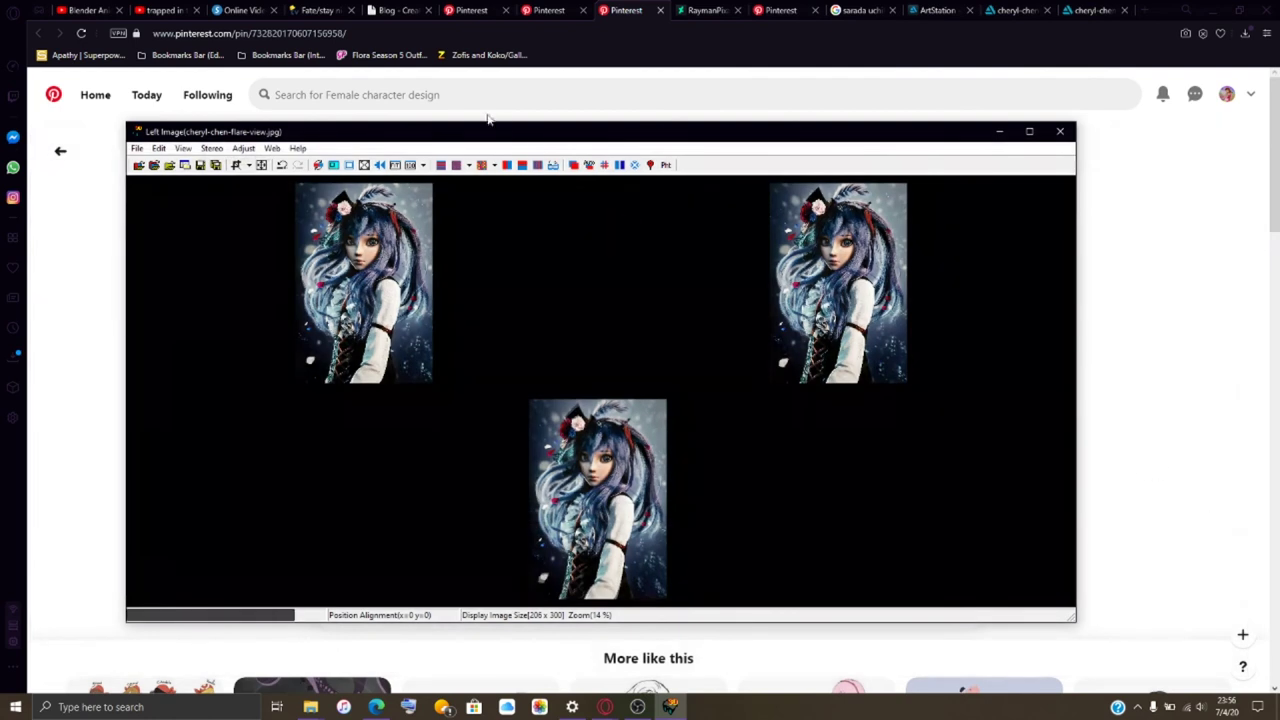
Apply Easy Adjustment with barrel distortion of 35.4 for the left and about 15.2 for the right image.
left_click(582, 166)
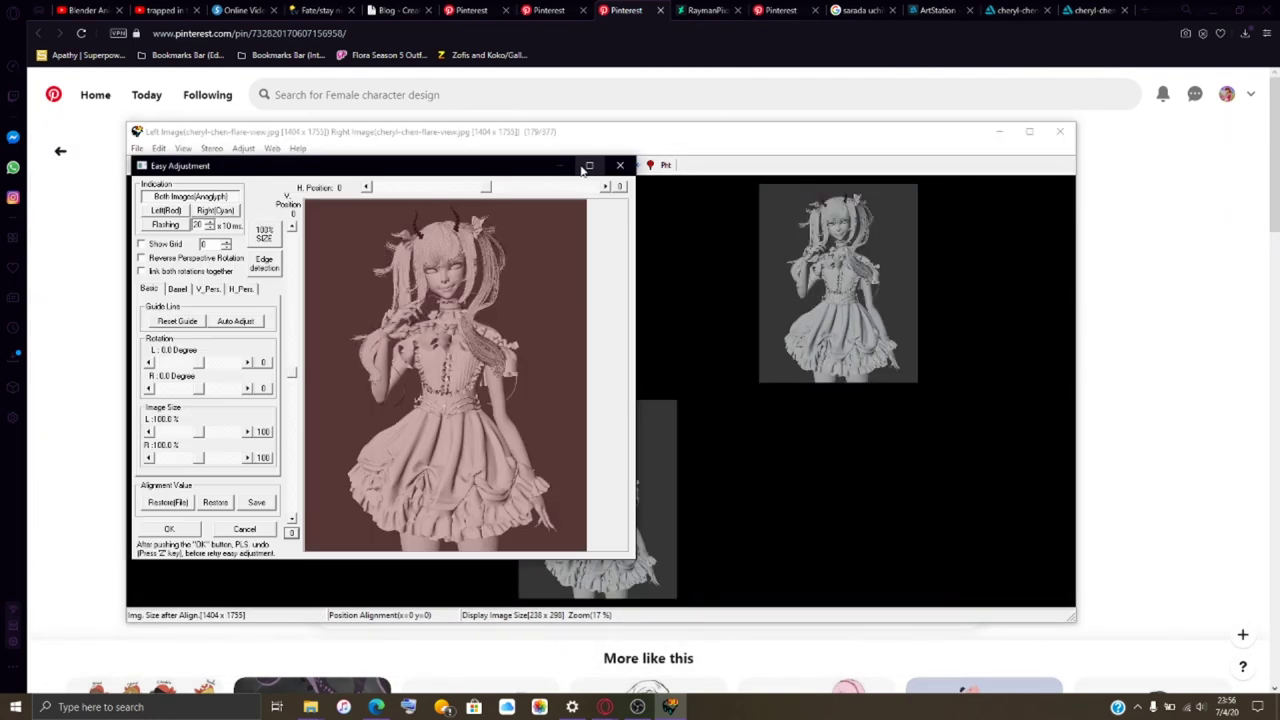
left_click(178, 290)
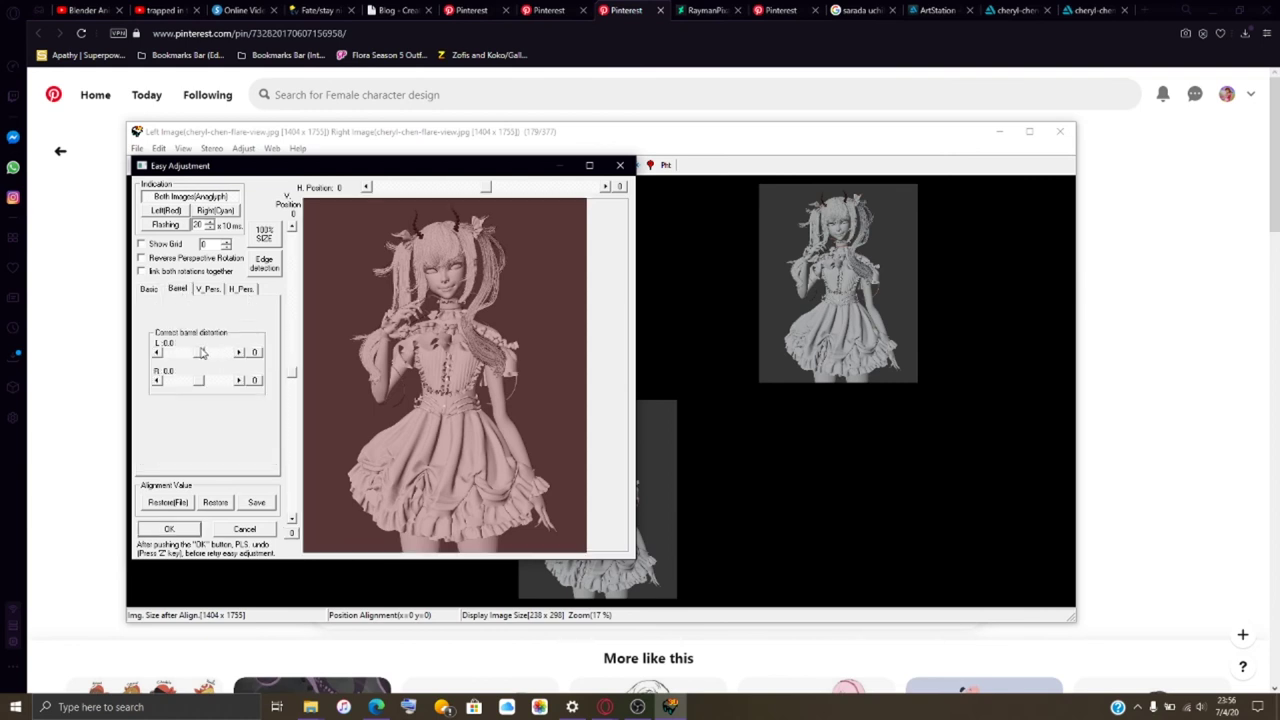
left_click_drag(201, 357, 211, 390)
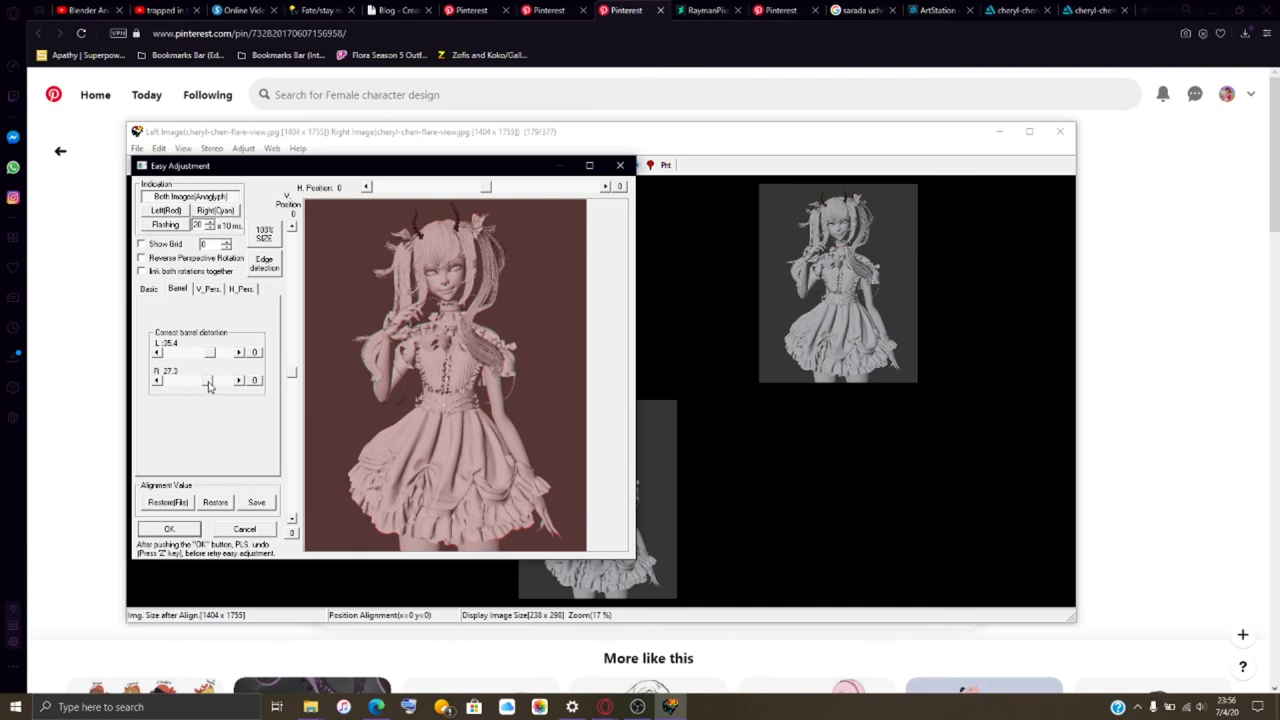
left_click_drag(209, 387, 203, 387)
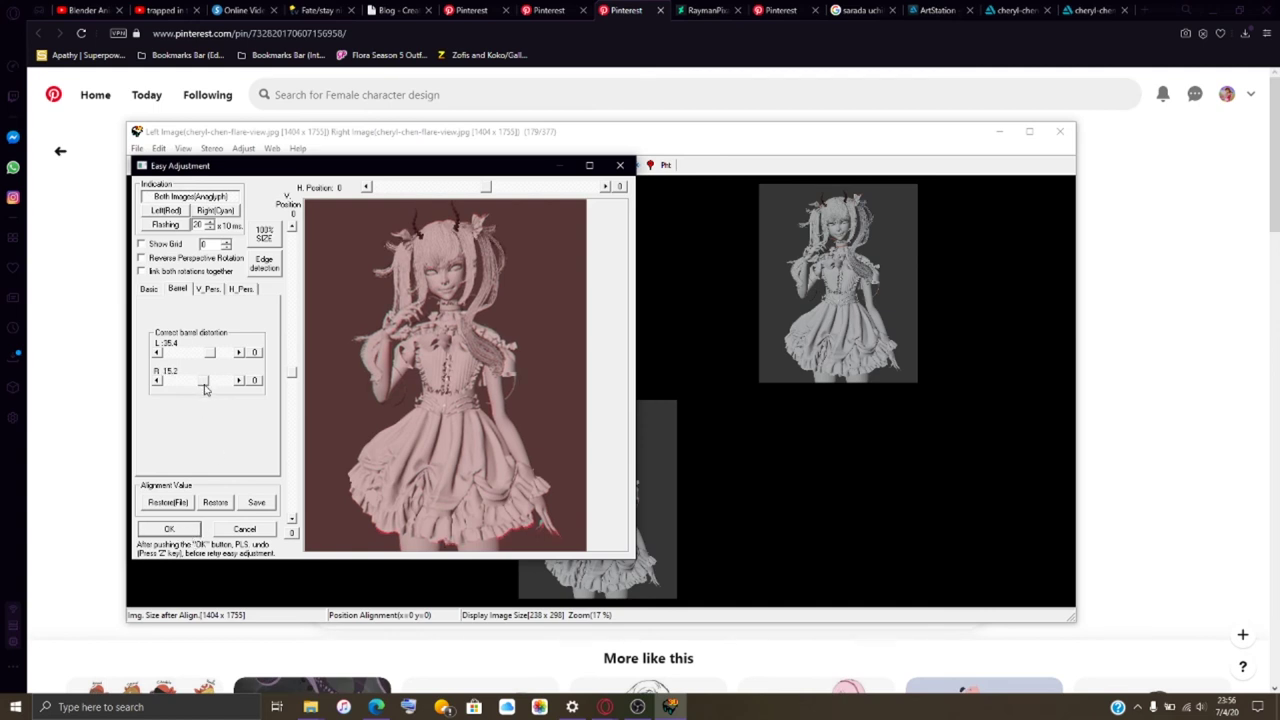
left_click(172, 530)
Save the adjusted stereo pair as the MPO file HNI_0370.mpo in the 100NIN03 folder.
left_click(137, 148)
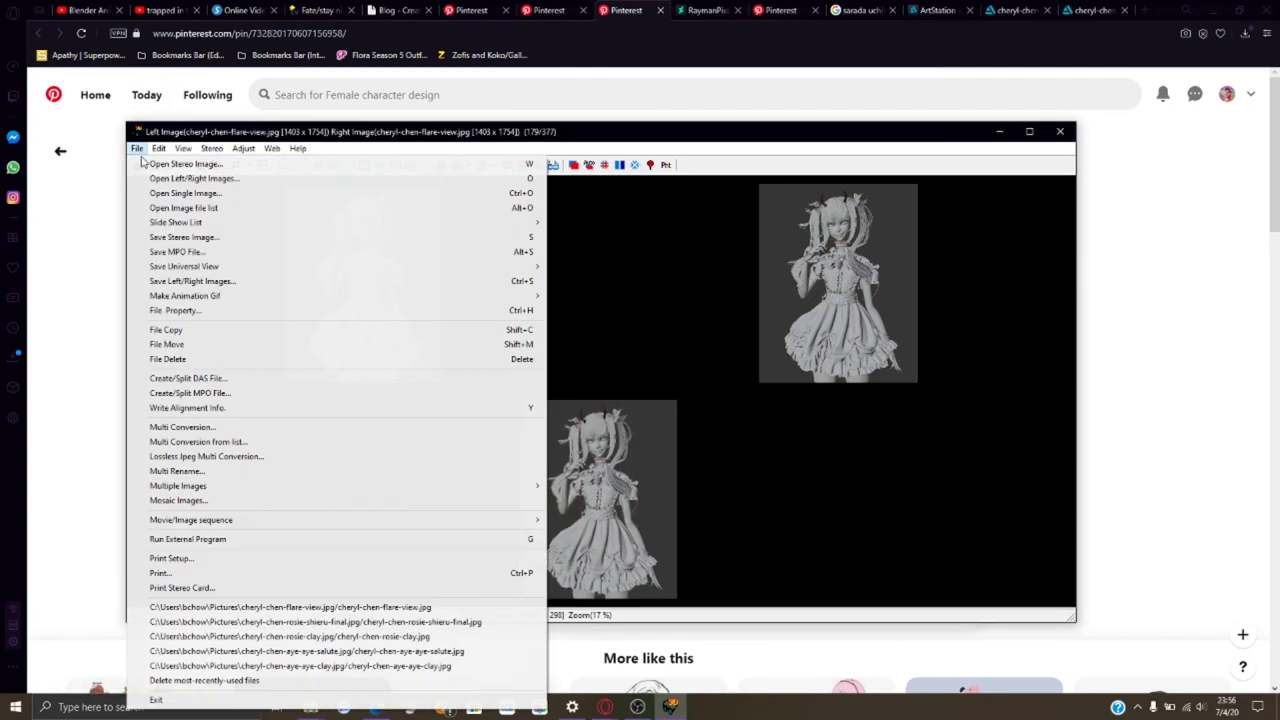
left_click(185, 251)
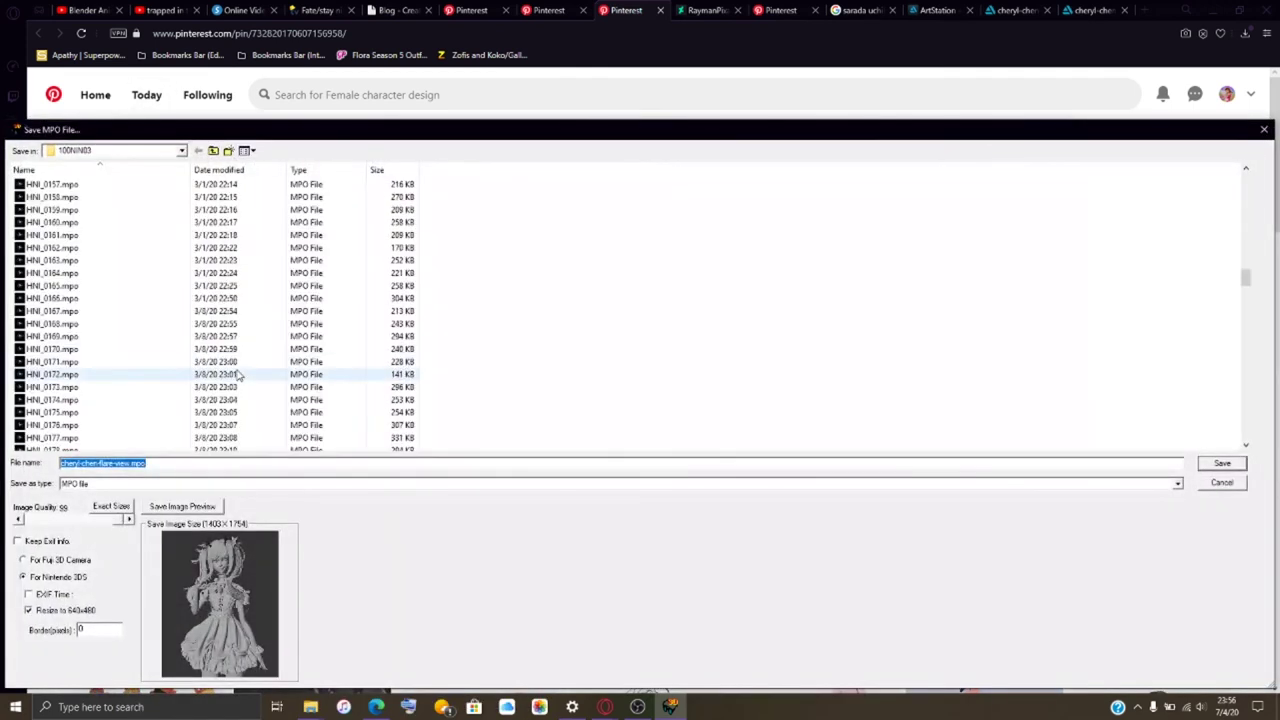
scroll(238, 374, "down", 20)
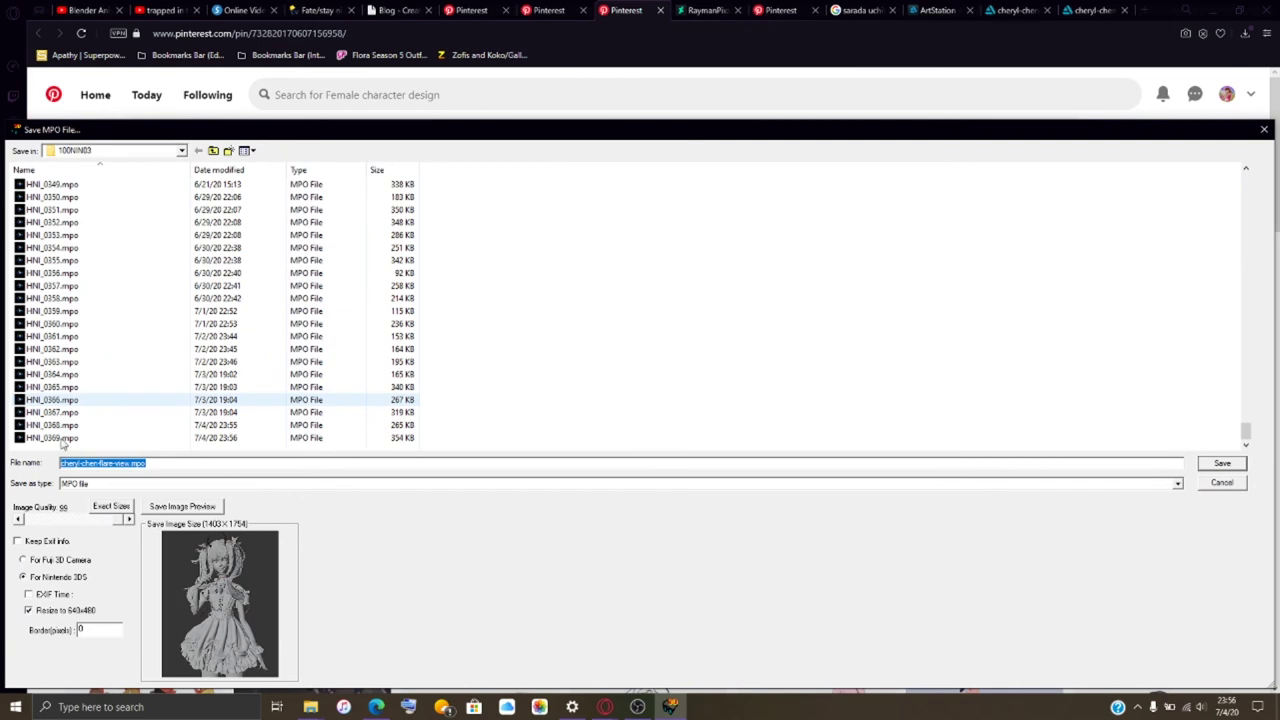
left_click(52, 437)
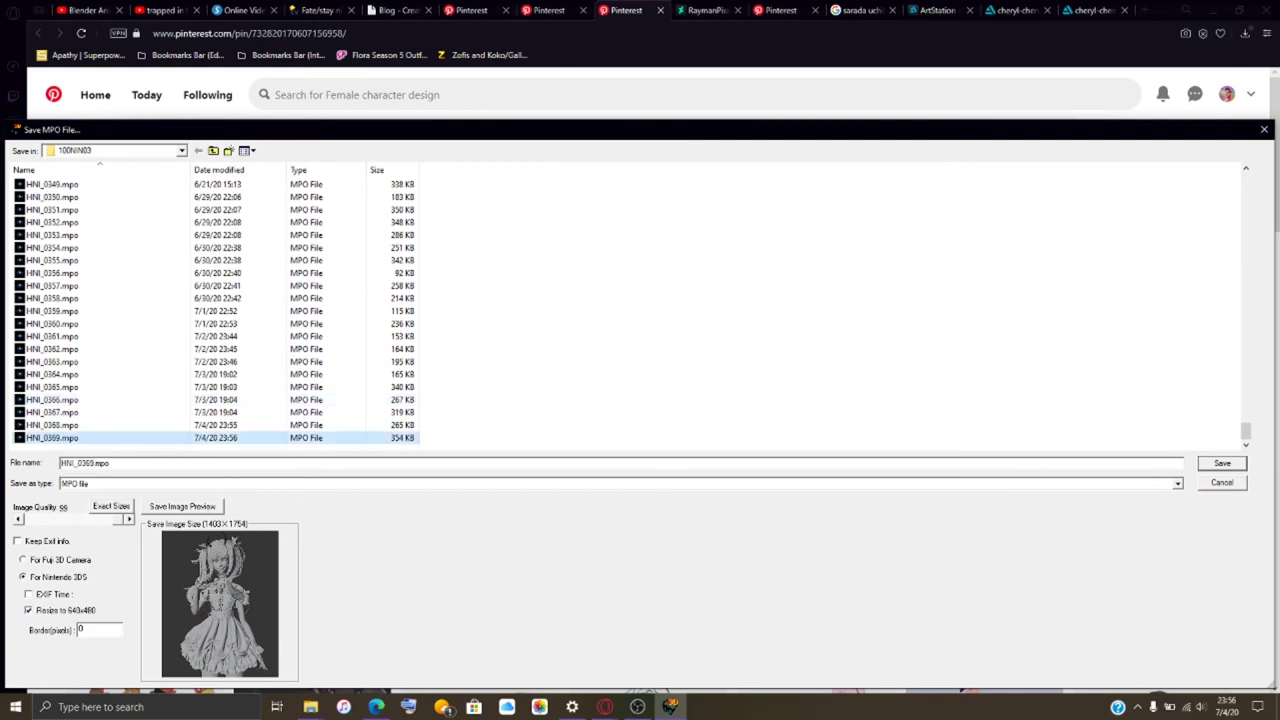
left_click(94, 462)
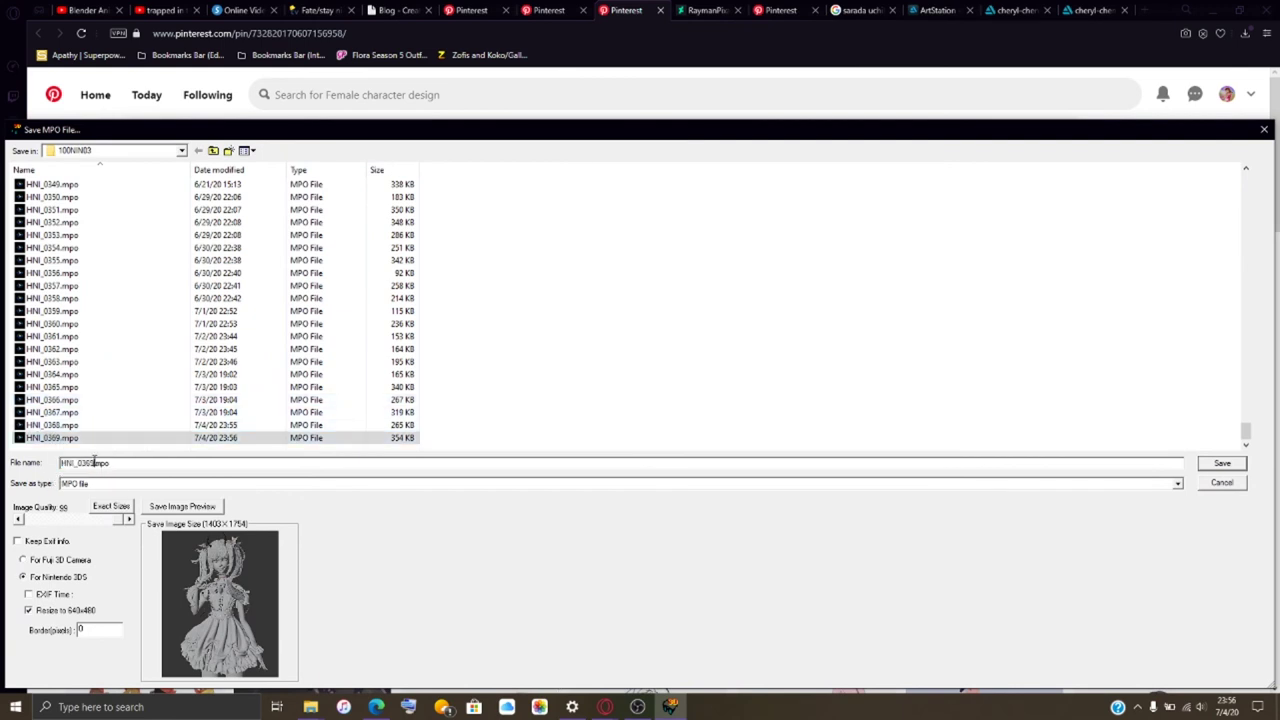
type("70")
key("Return")
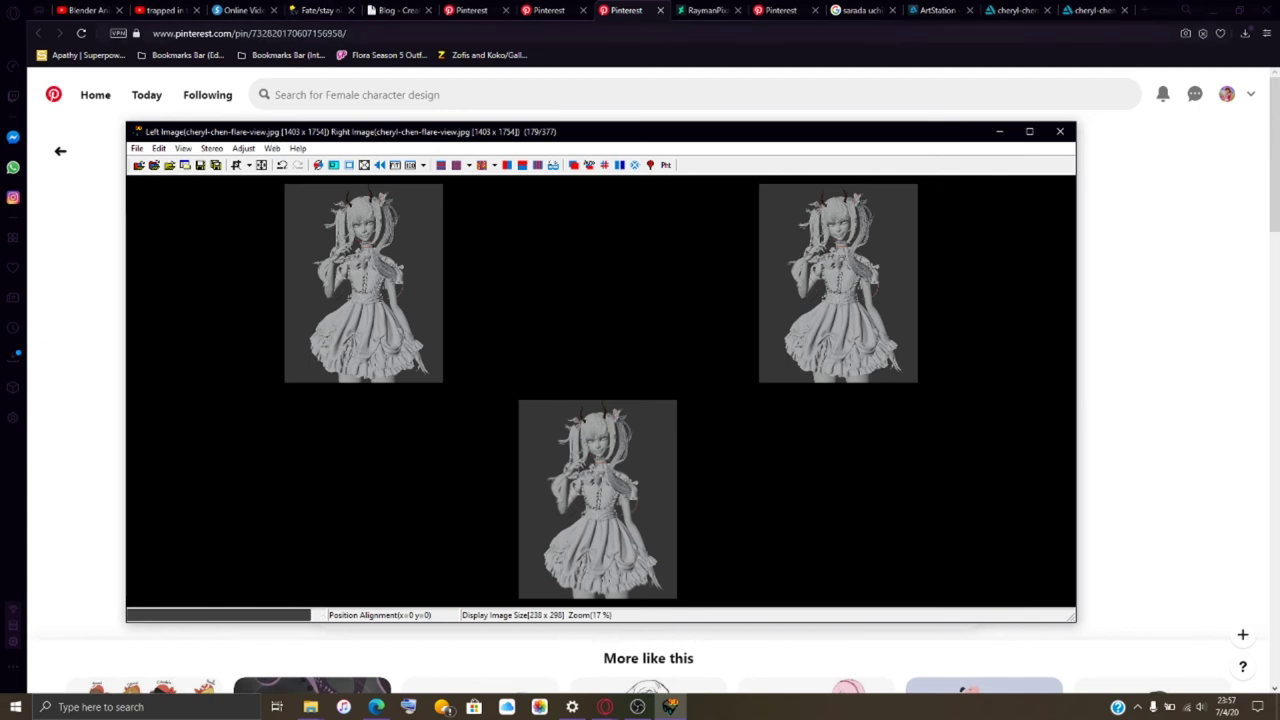
Switch to the Opera browser and close the Pinterest pin page and the Boruto and Sarada board page.
left_click(663, 13)
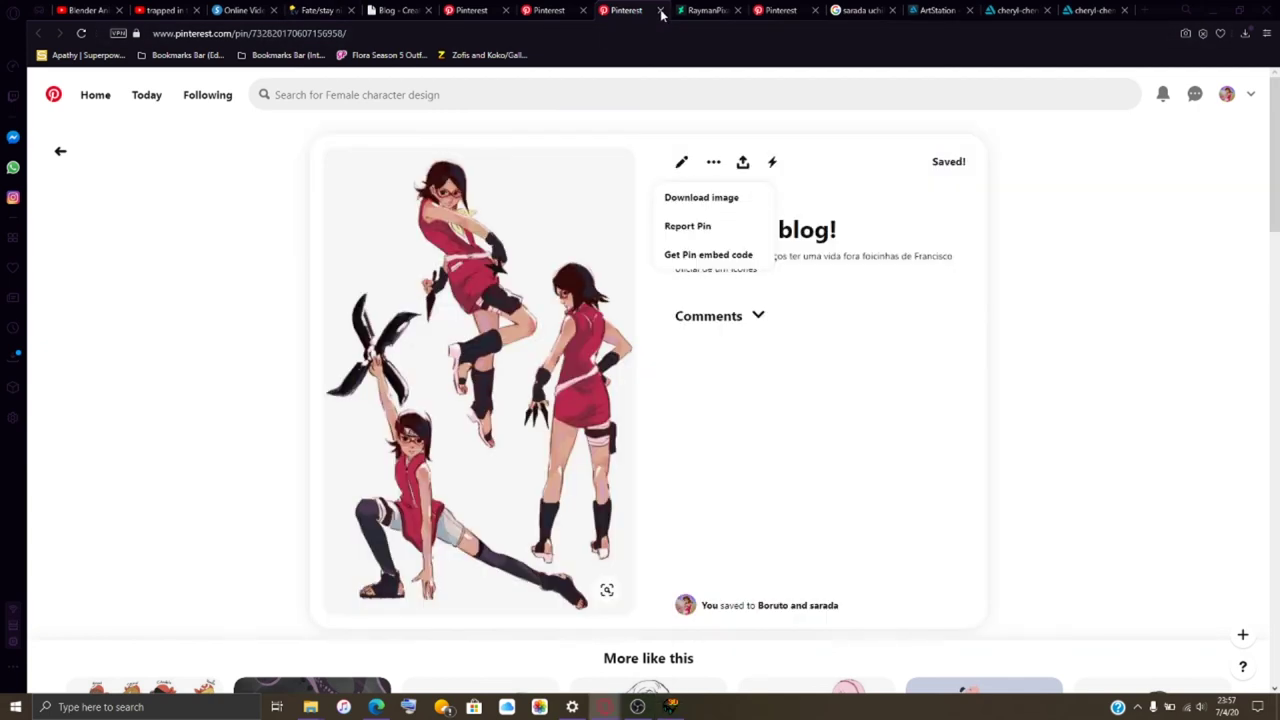
key("ctrl+w")
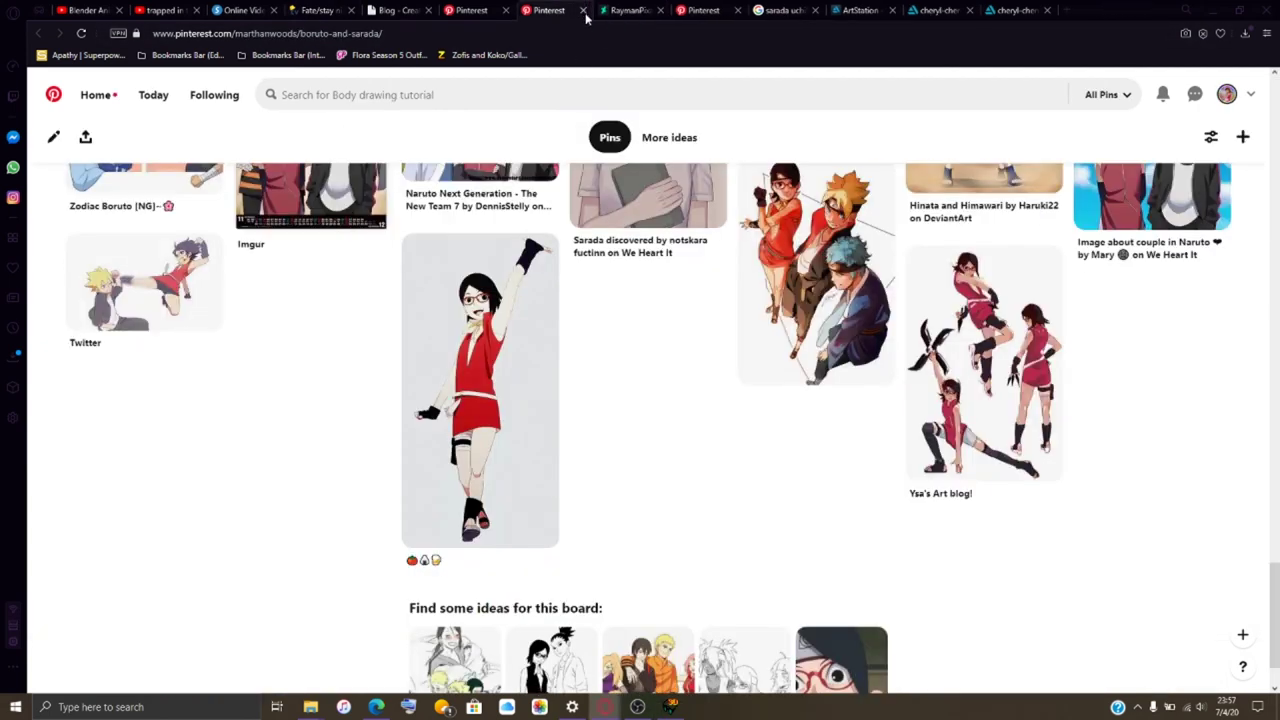
key("ctrl+w")
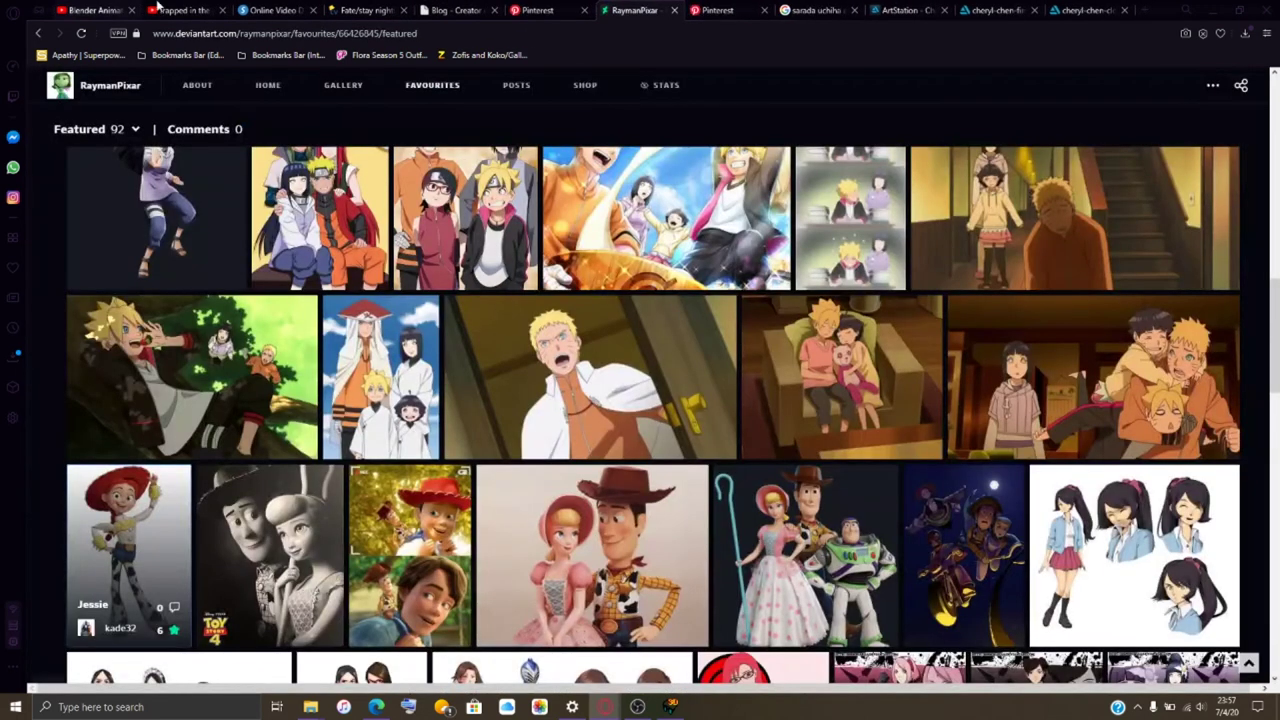
Go to the YouTube search results page, start a video upload there, and switch to OBS Studio.
left_click(197, 8)
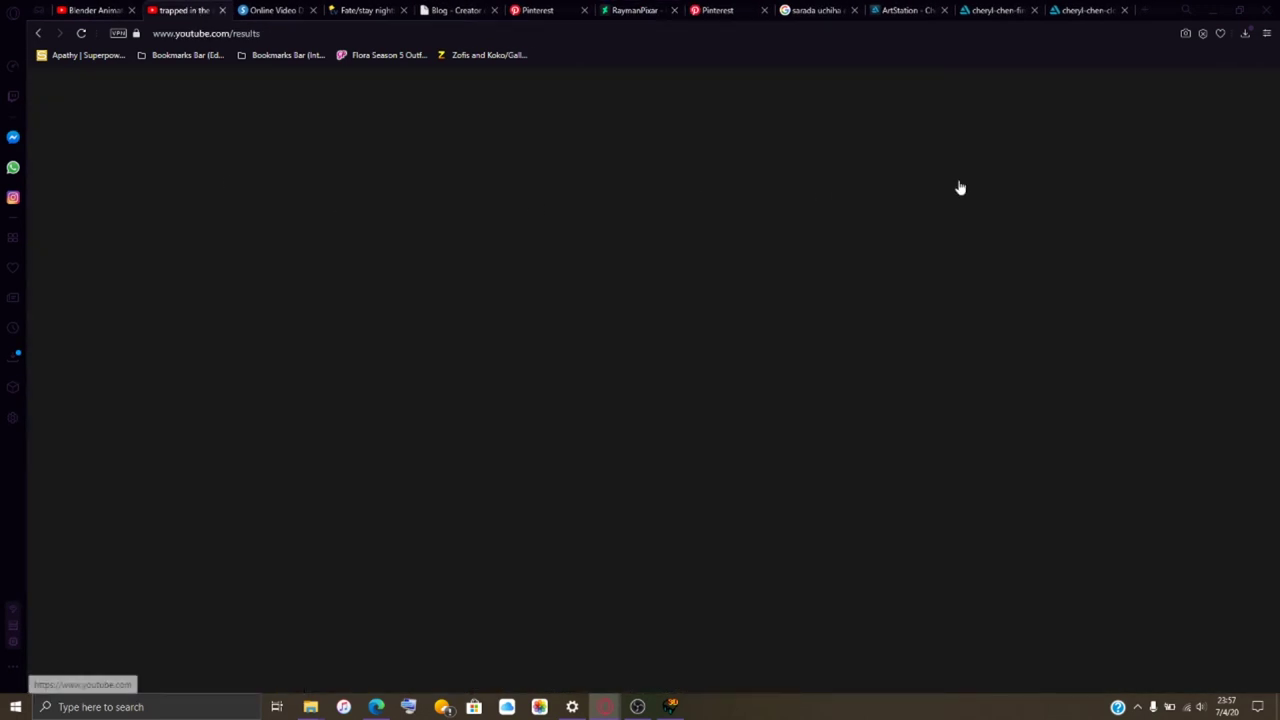
left_click(1136, 86)
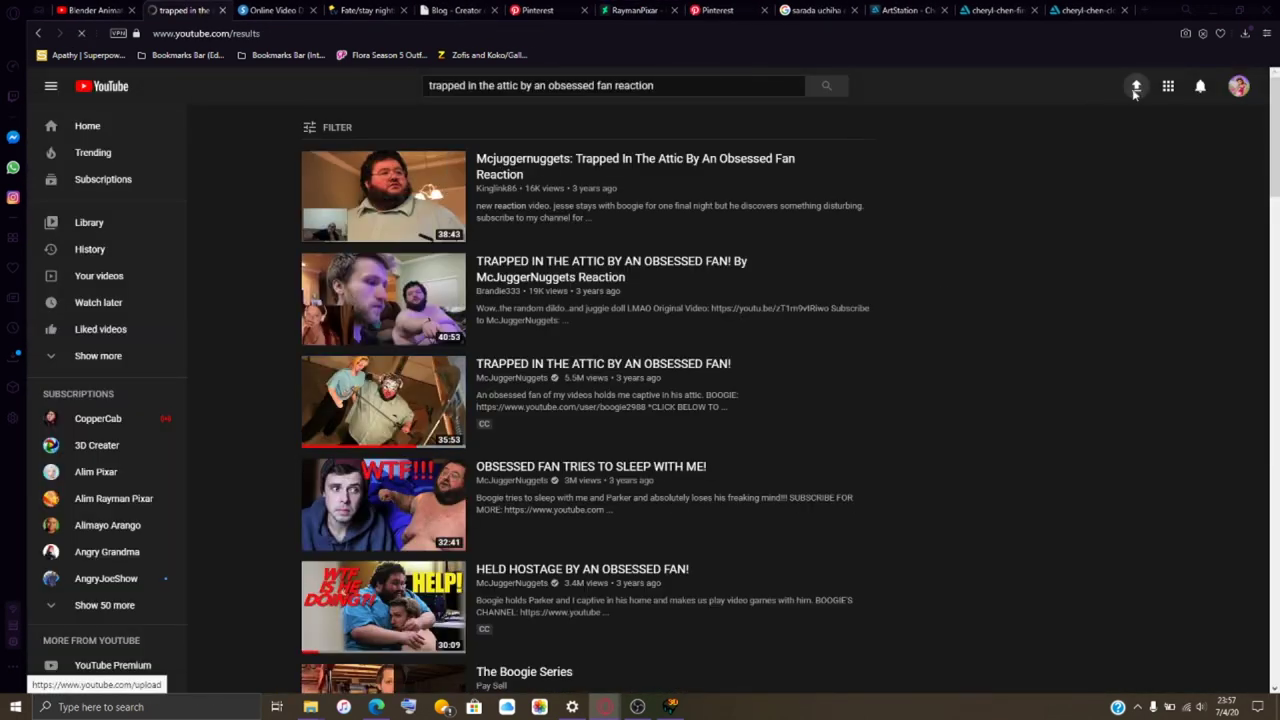
left_click(632, 708)
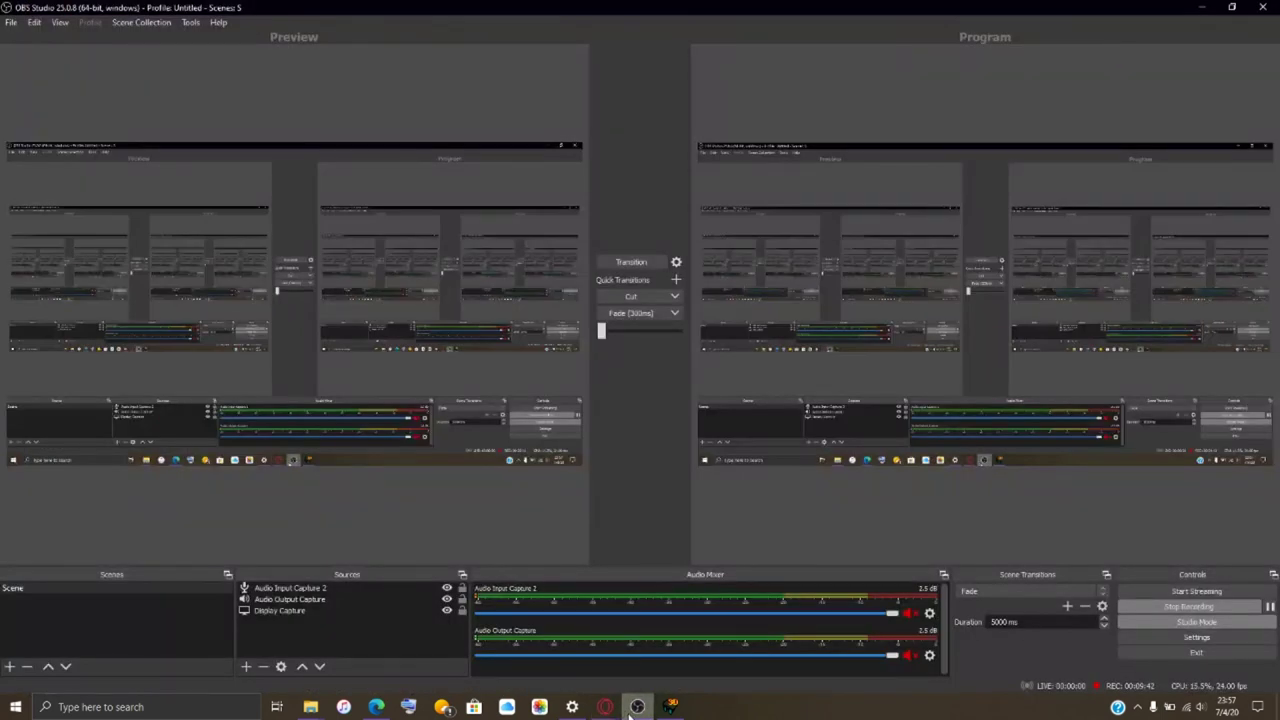